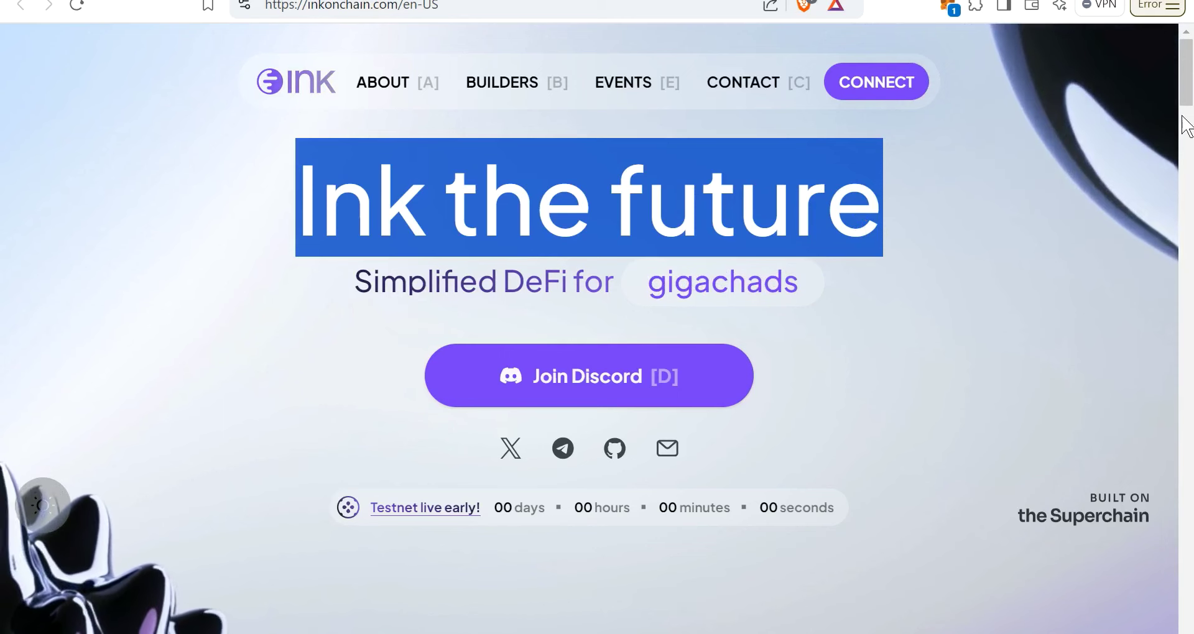
# Step: Scroll the Ink homepage down to the Builders section listing Docs, Explorer, Faucet and Bridge
pyautogui.scroll(-1, 1187, 124)
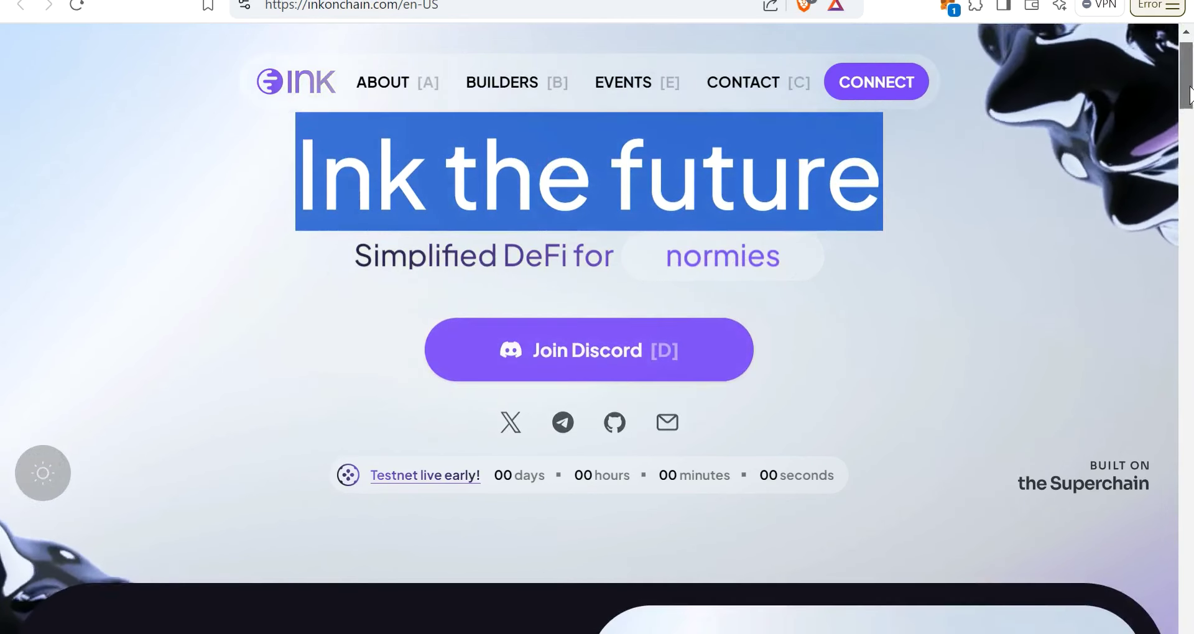
pyautogui.moveTo(1189, 93); pyautogui.dragTo(1191, 332)
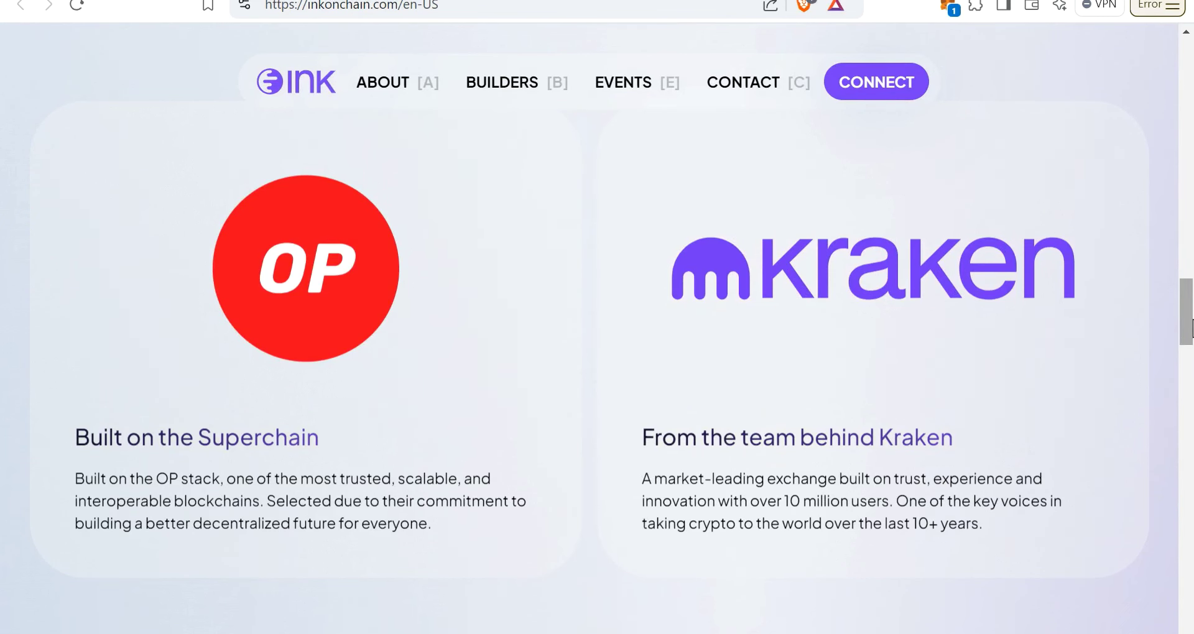
pyautogui.moveTo(1191, 328); pyautogui.dragTo(1191, 396)
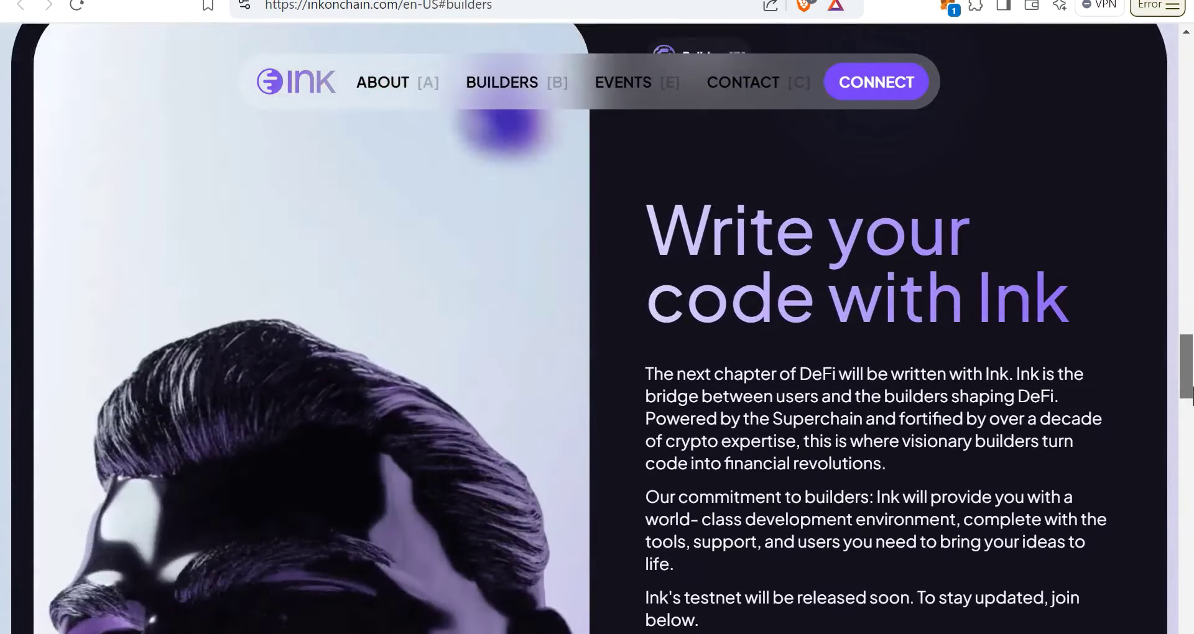
pyautogui.scroll(-8, 1191, 396)
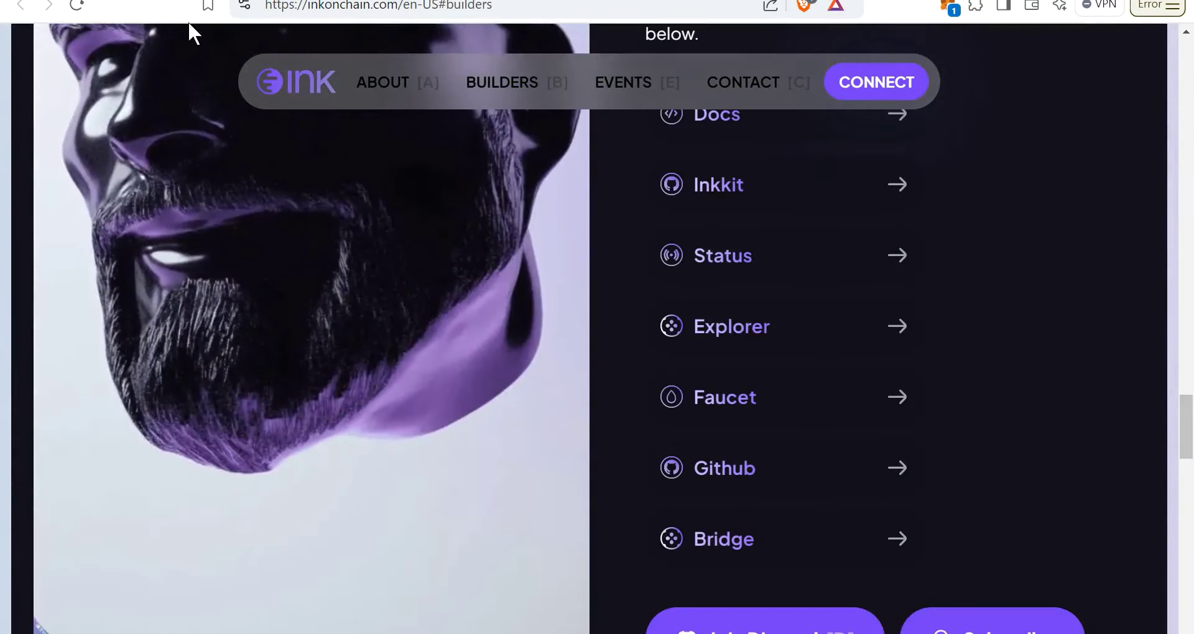
# Step: Open Ink's testnet announcement post from the Ink profile on X
pyautogui.click(187, 0)
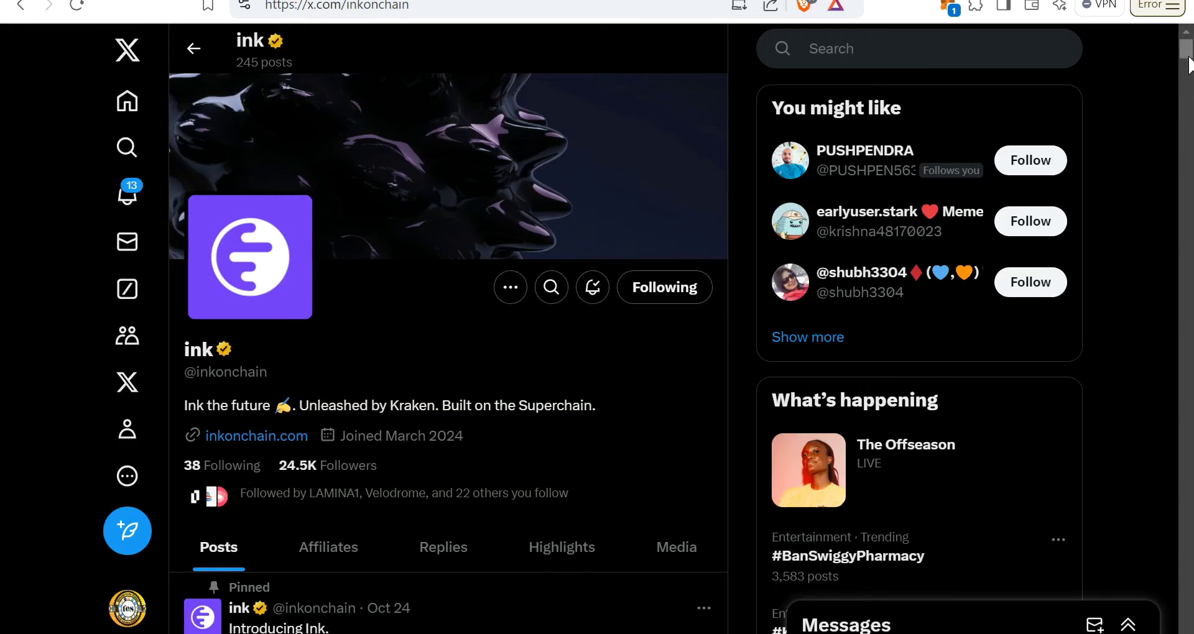
pyautogui.moveTo(1189, 62); pyautogui.dragTo(1191, 162)
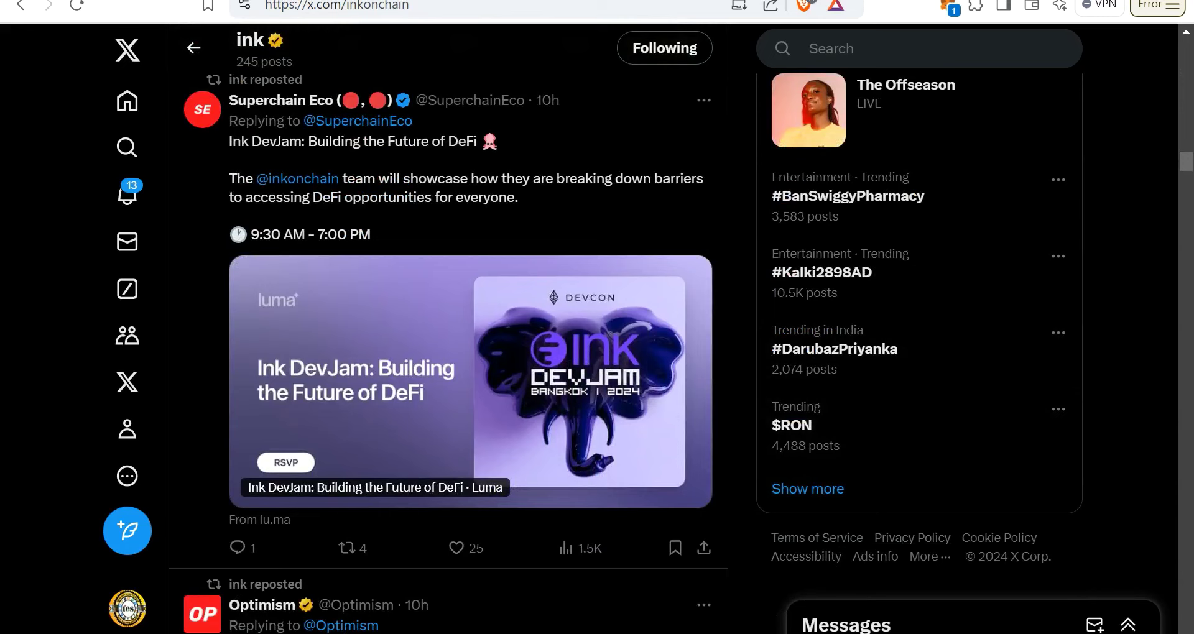
pyautogui.hotkey('alt', 'Right')
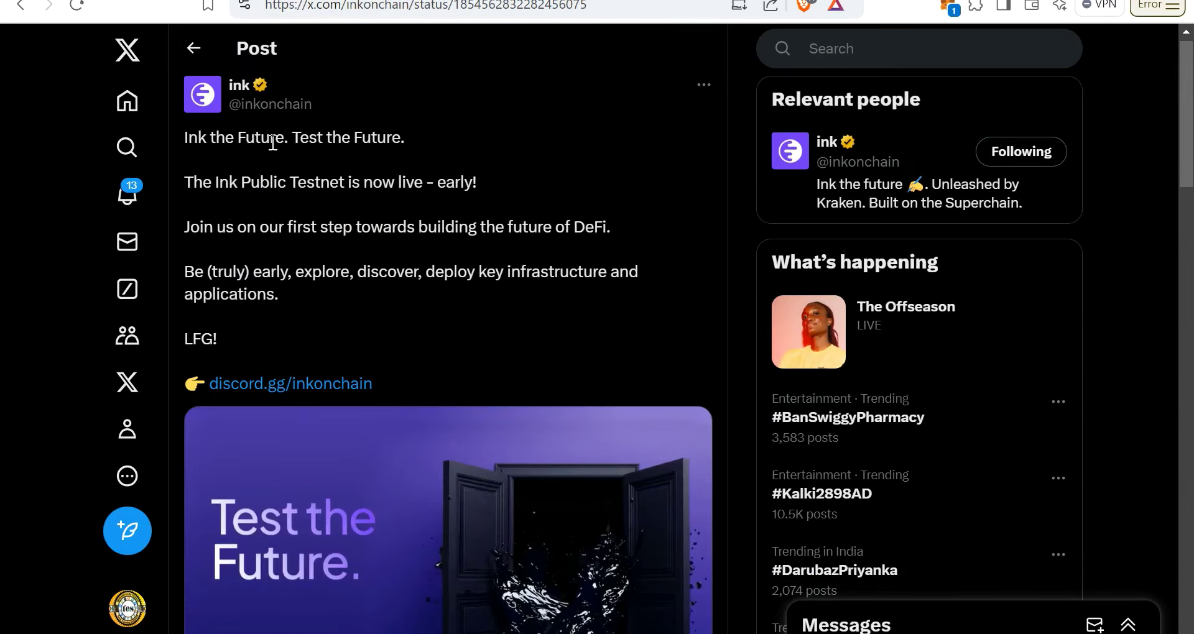
# Step: Highlight the post's lines saying Ink Public Testnet is live and the first step
pyautogui.moveTo(273, 143); pyautogui.dragTo(401, 139)
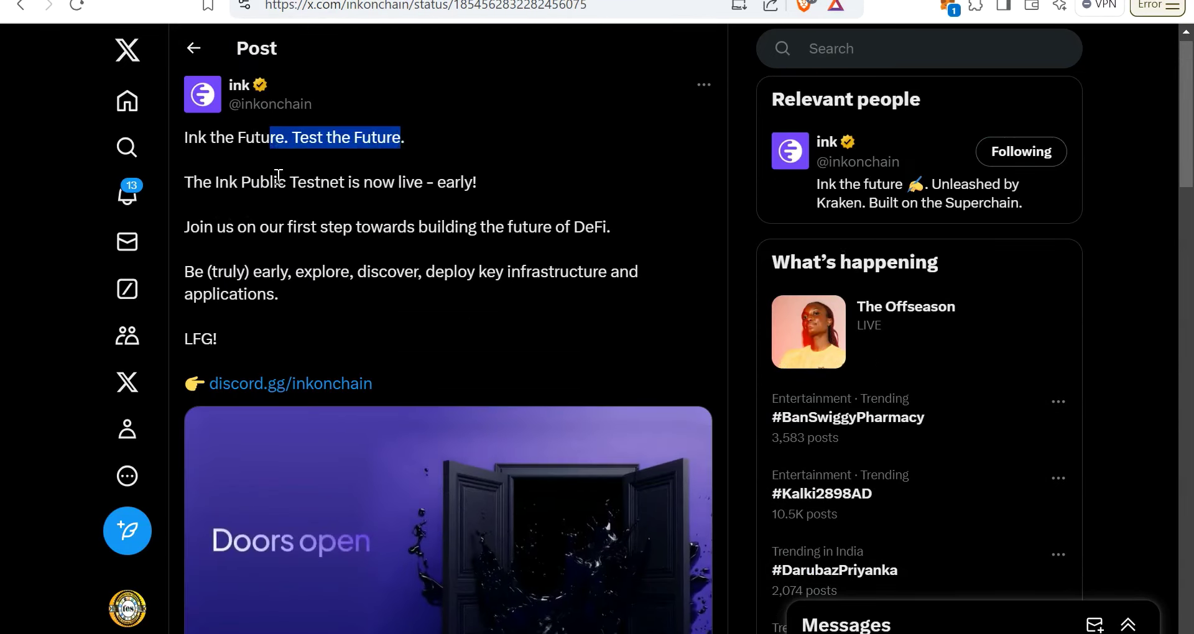
pyautogui.moveTo(277, 181); pyautogui.dragTo(494, 179)
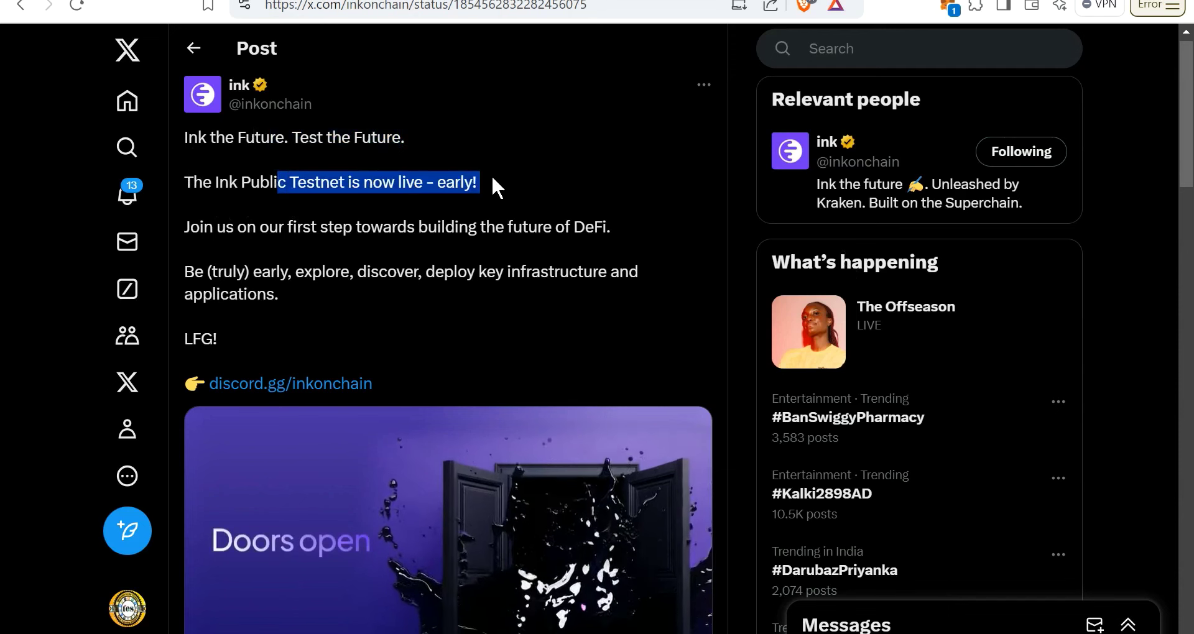
pyautogui.moveTo(268, 228); pyautogui.dragTo(632, 215)
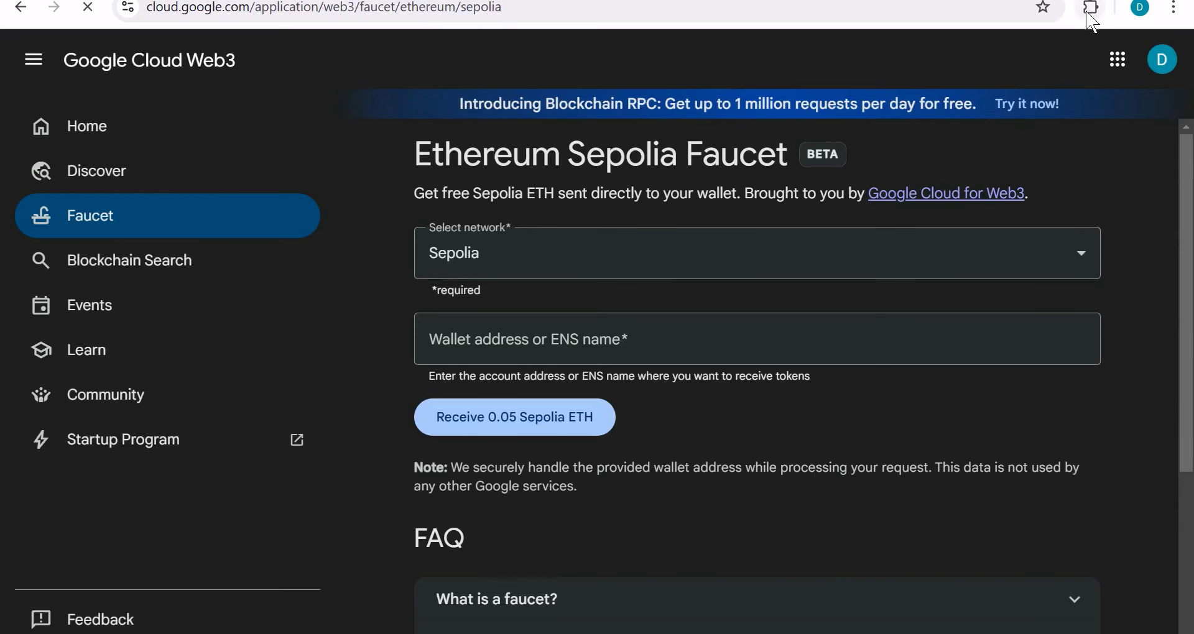
# Step: Switch the MetaMask wallet to the Sepolia network, searching 'sepli' in the network list
pyautogui.click(1089, 15)
pyautogui.click(897, 328)
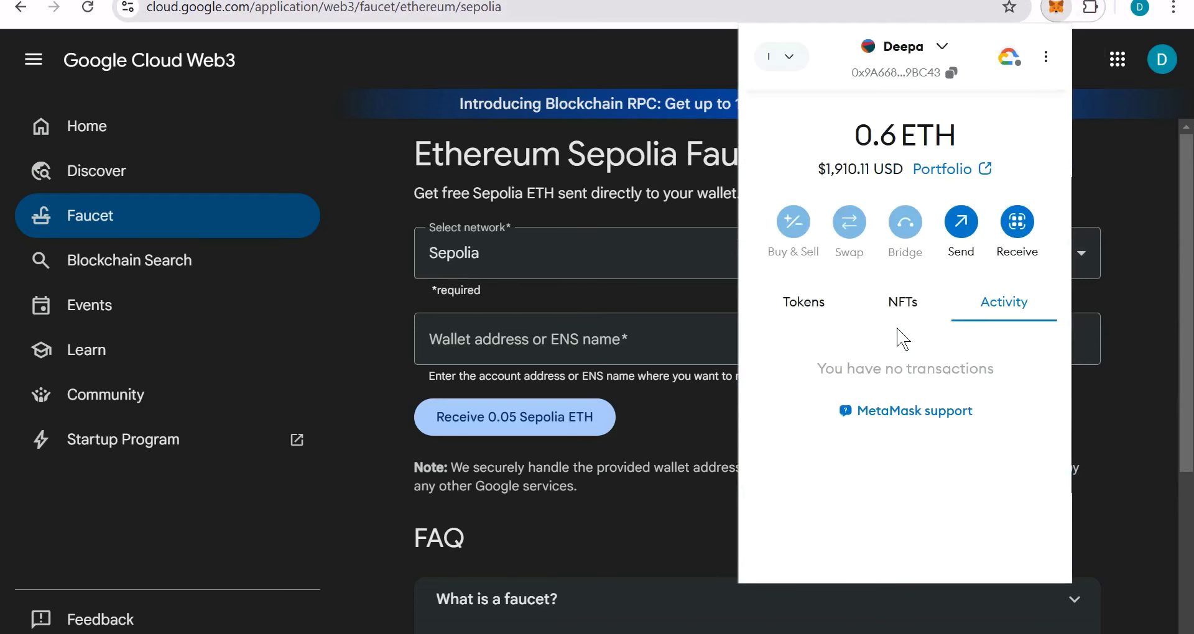
pyautogui.click(785, 60)
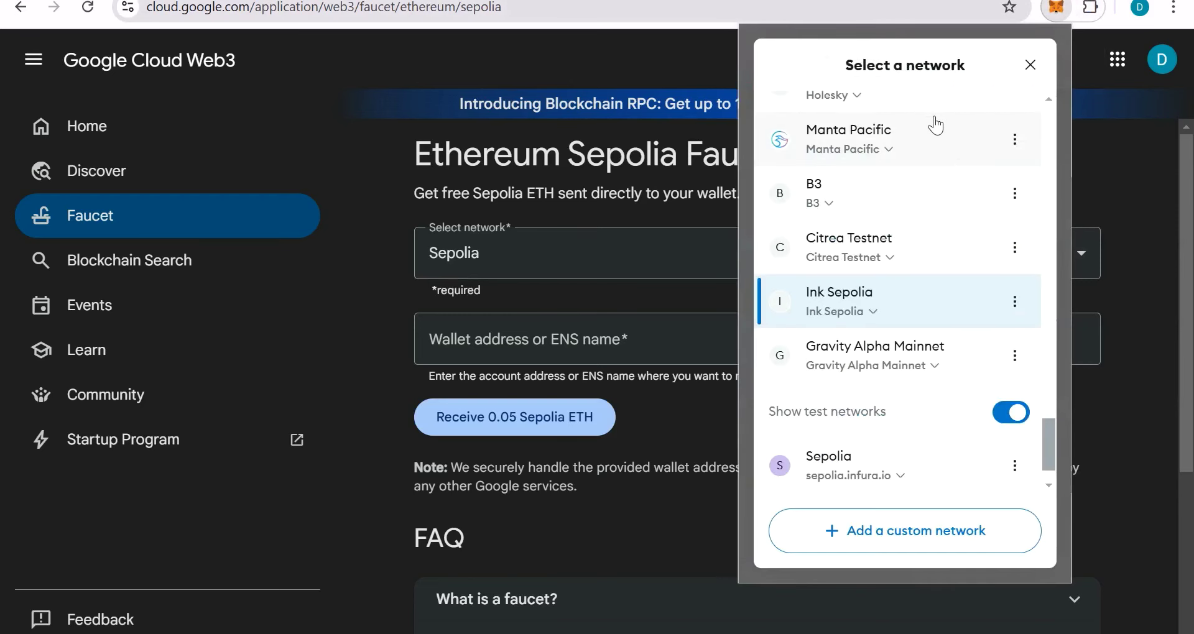
pyautogui.click(852, 478)
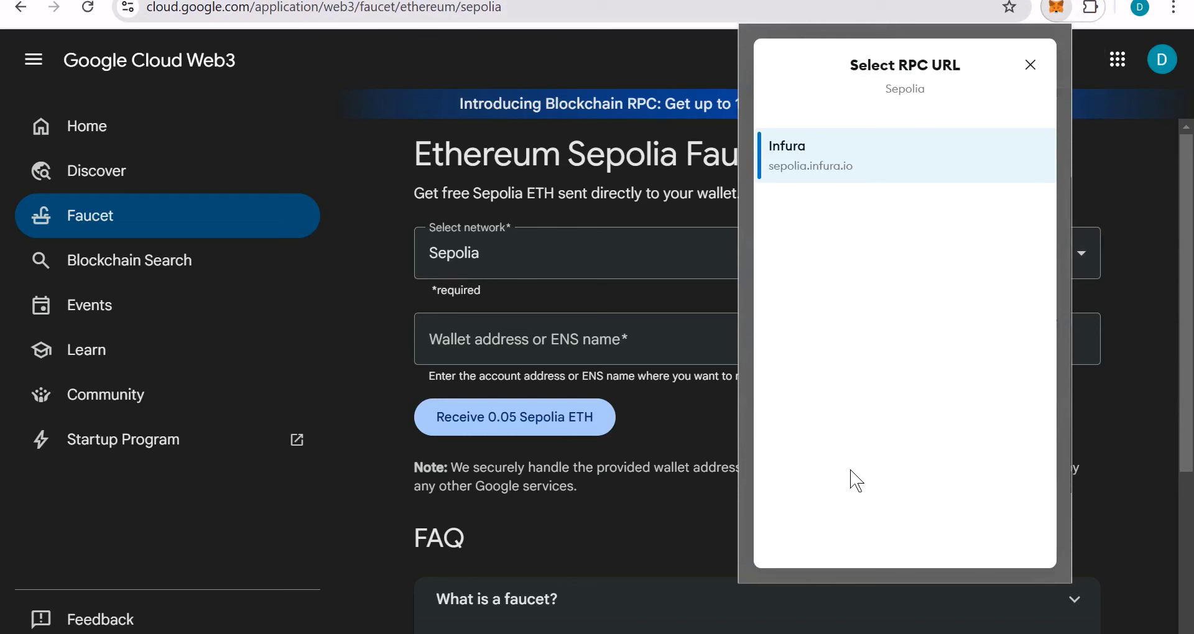
pyautogui.click(1030, 66)
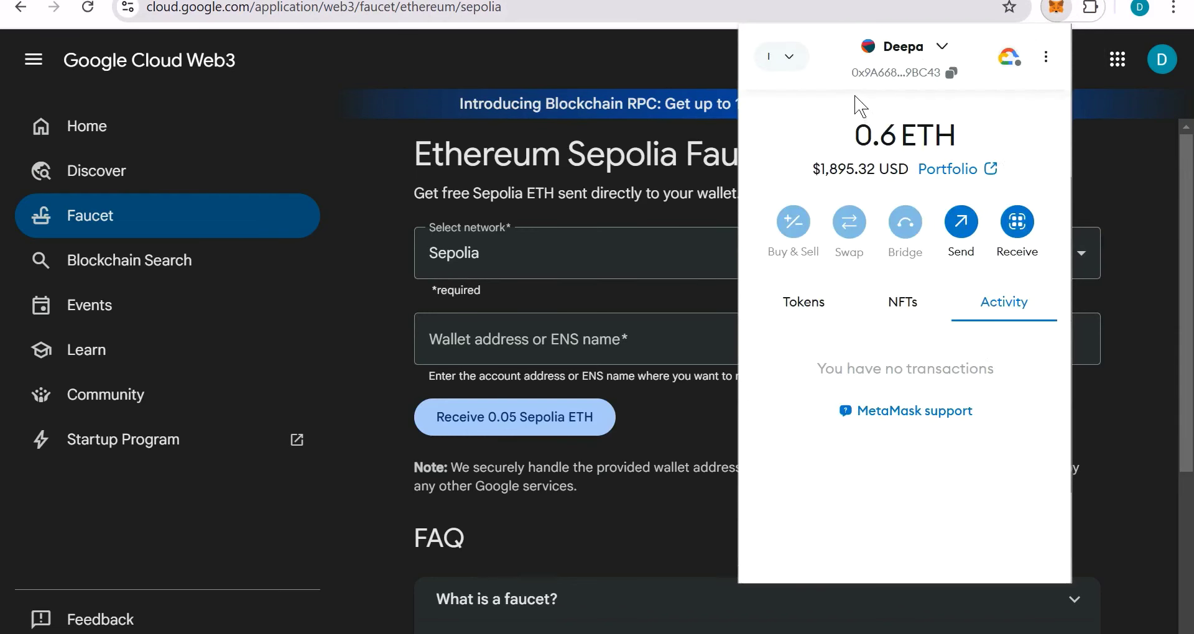
pyautogui.click(801, 59)
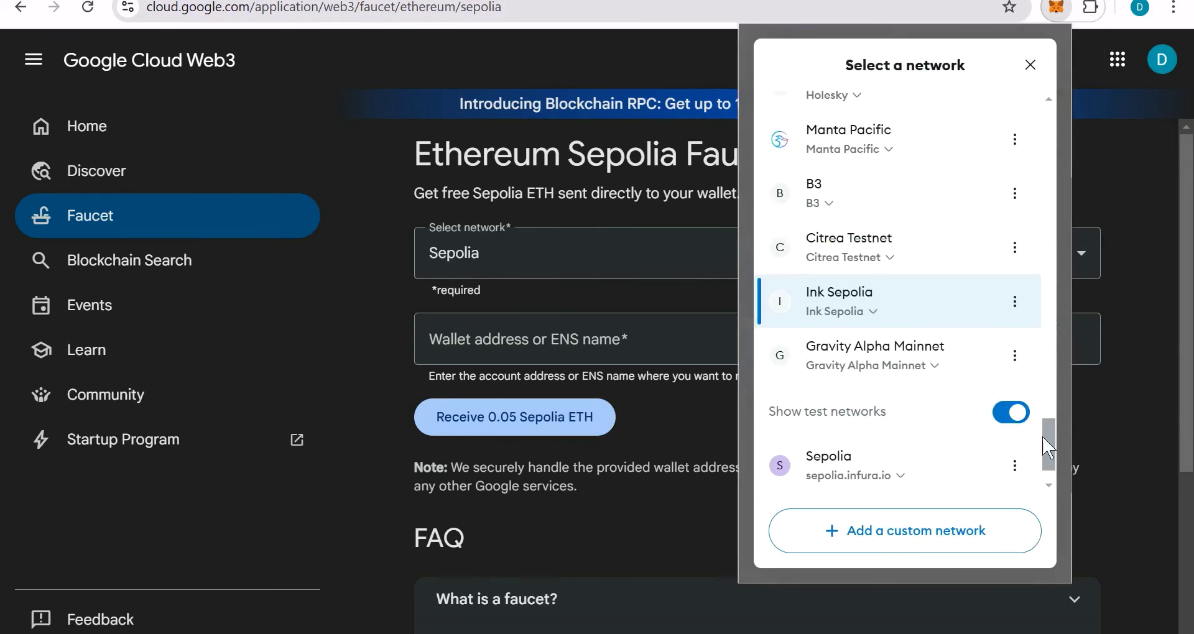
pyautogui.moveTo(1048, 449); pyautogui.dragTo(1052, 102)
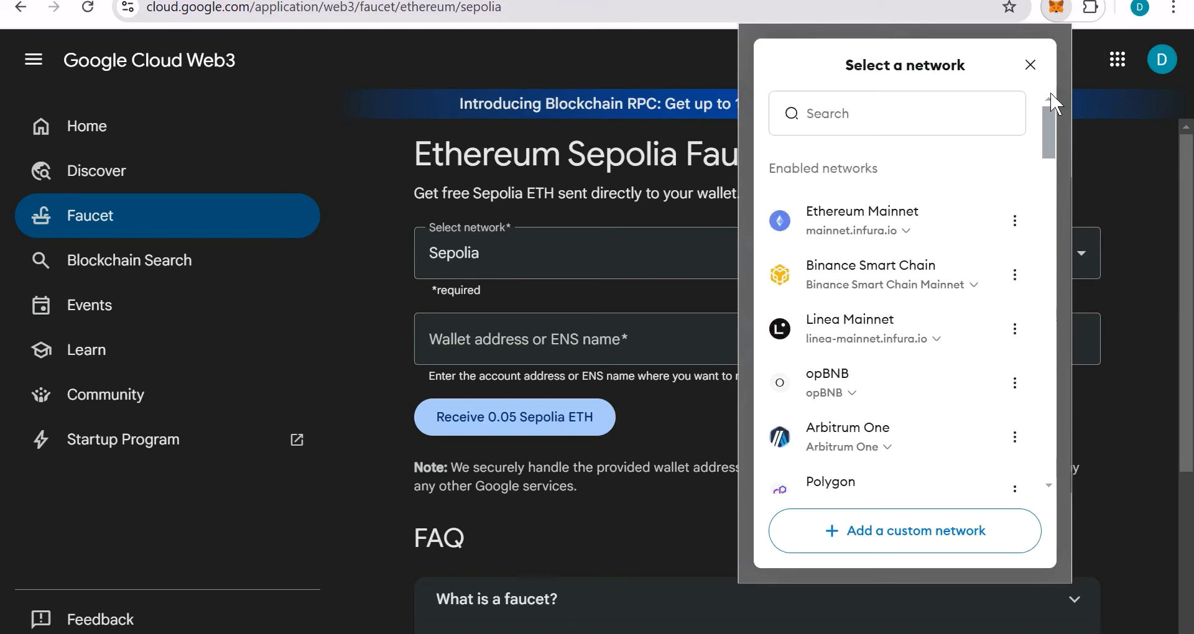
pyautogui.click(945, 111)
pyautogui.write('sep')
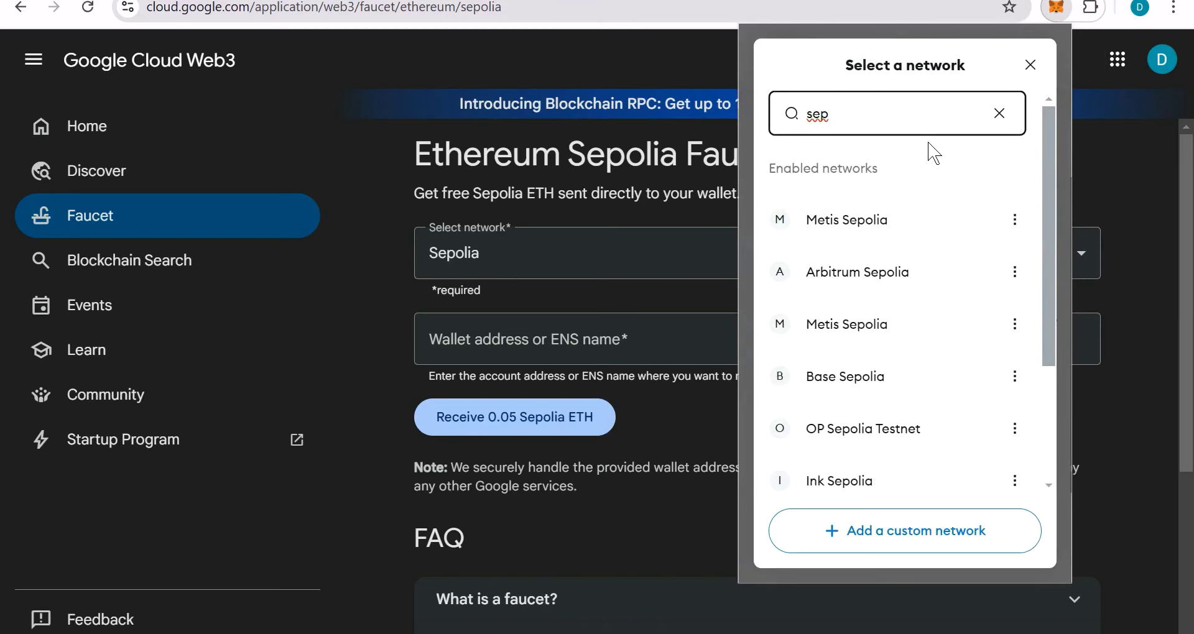
pyautogui.write('li')
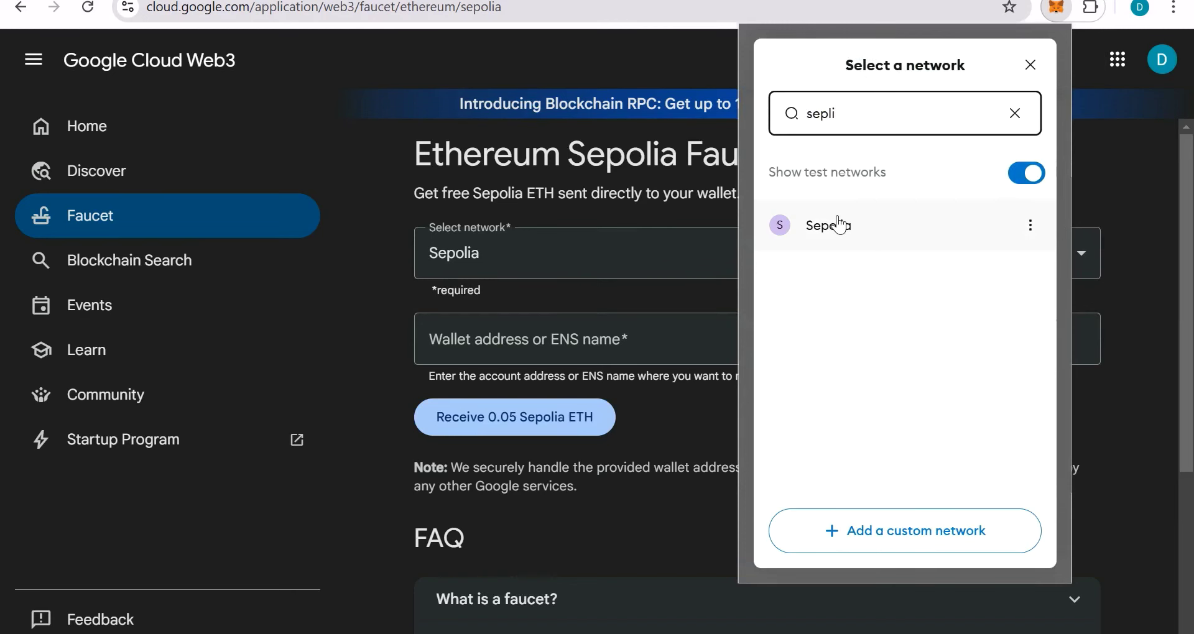
pyautogui.click(839, 226)
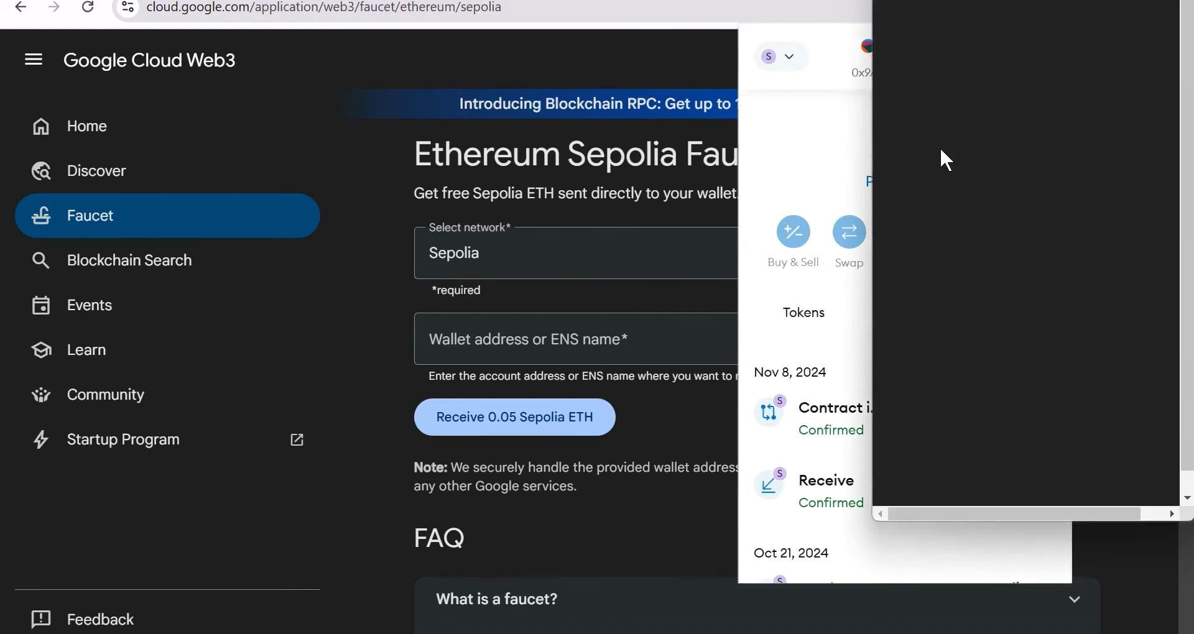
# Step: Check the 0.0083 SepoliaETH balance, then start filling the faucet's Wallet address field
pyautogui.click(792, 321)
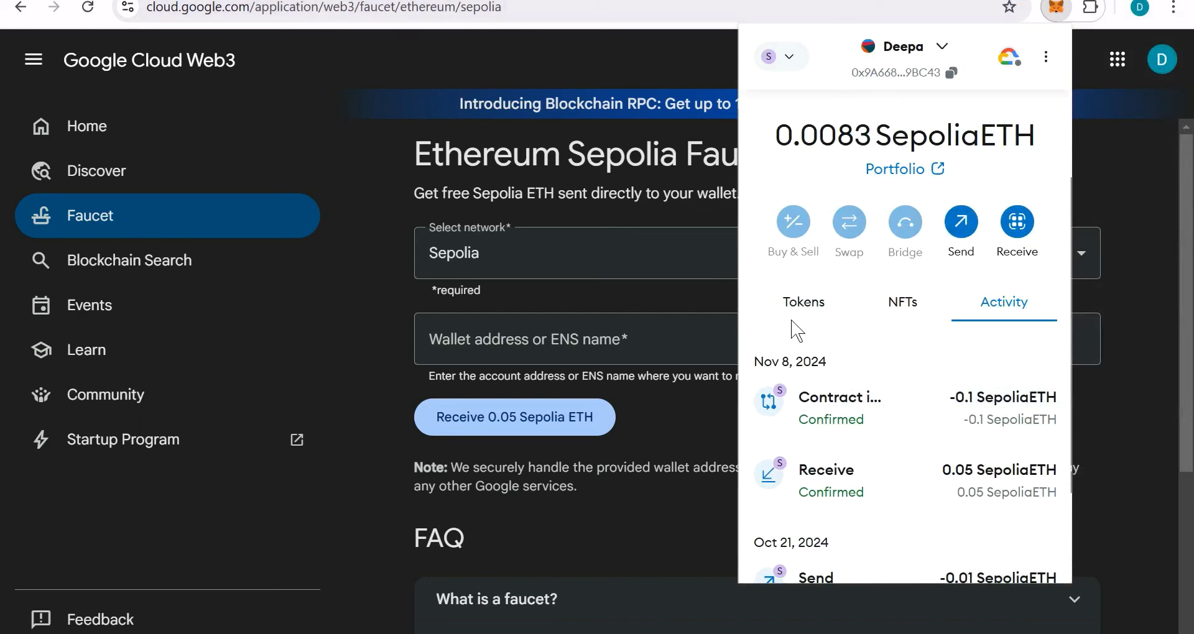
pyautogui.moveTo(781, 134); pyautogui.dragTo(1036, 138)
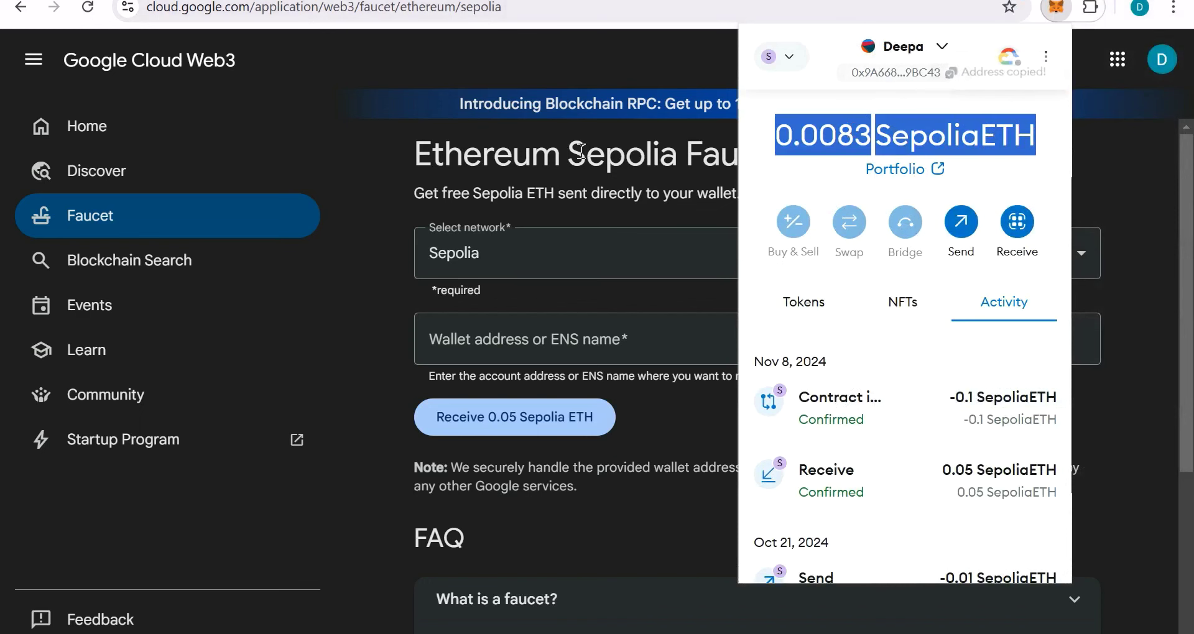
pyautogui.click(340, 182)
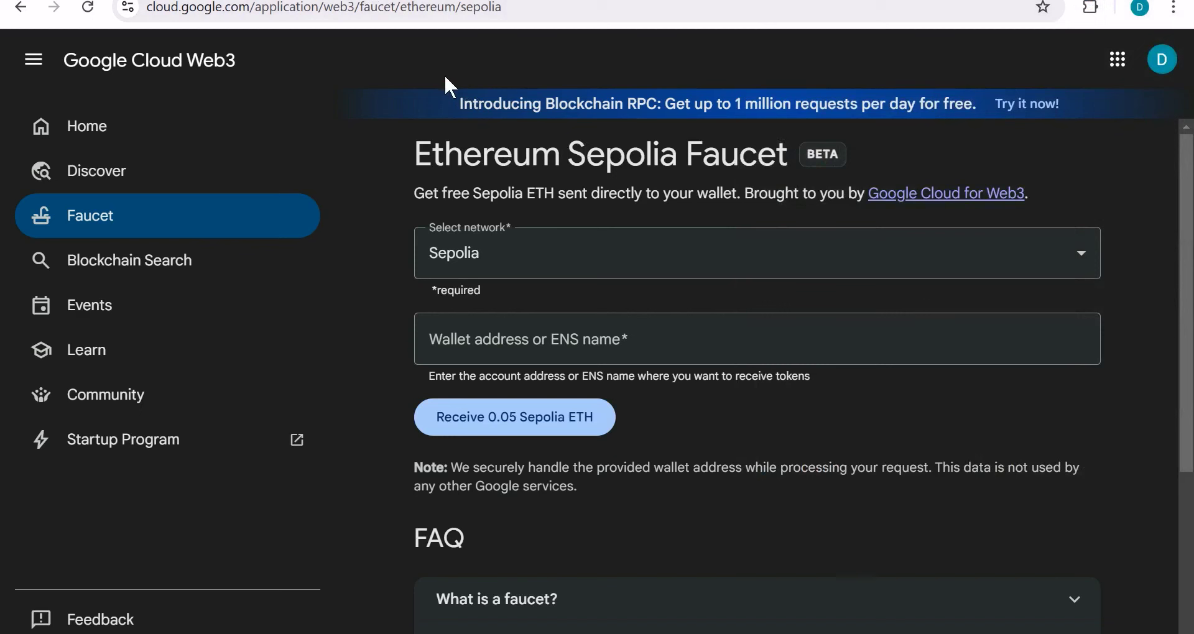
pyautogui.click(645, 334)
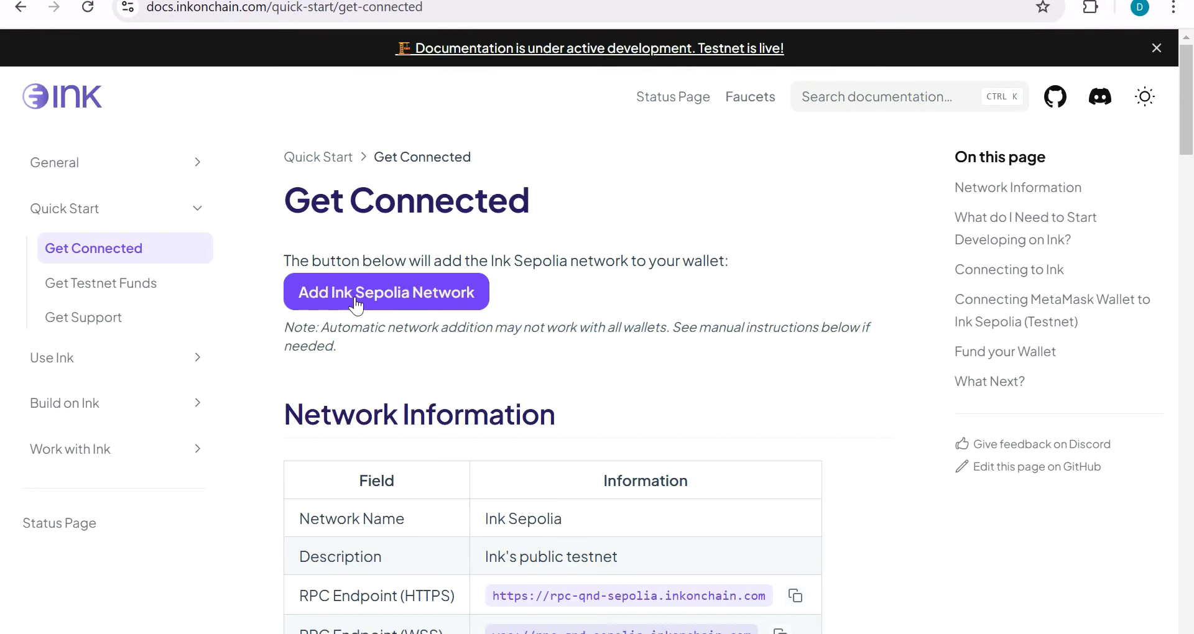
# Step: Add Ink Sepolia to MetaMask from Get Connected and approve switching to it
pyautogui.click(415, 300)
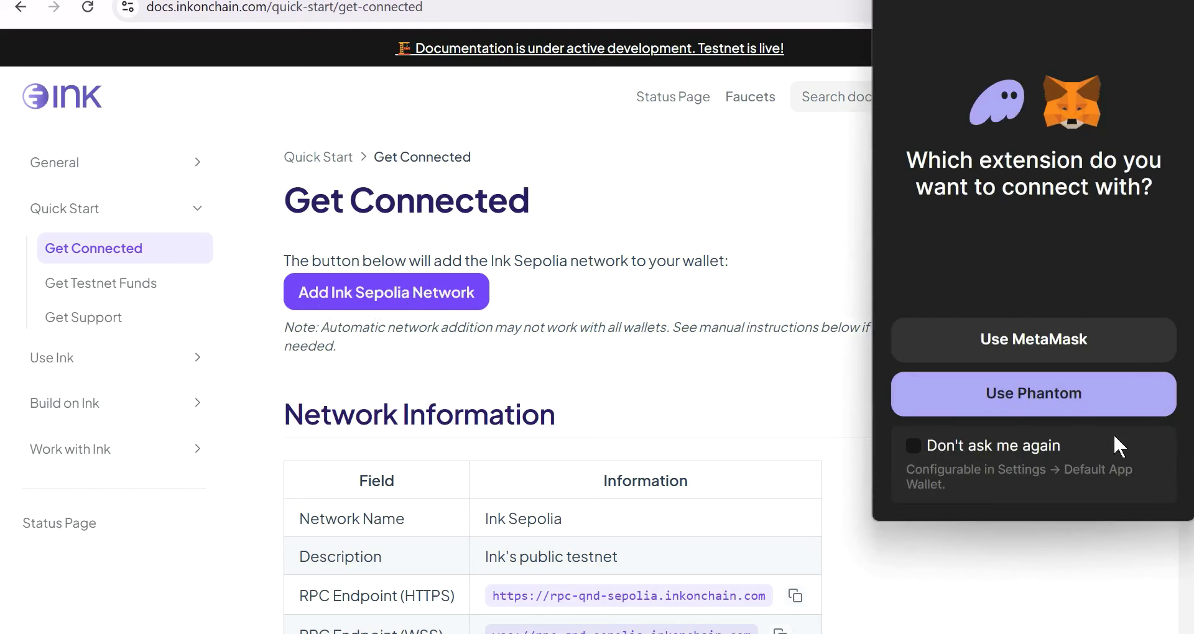
pyautogui.click(1076, 342)
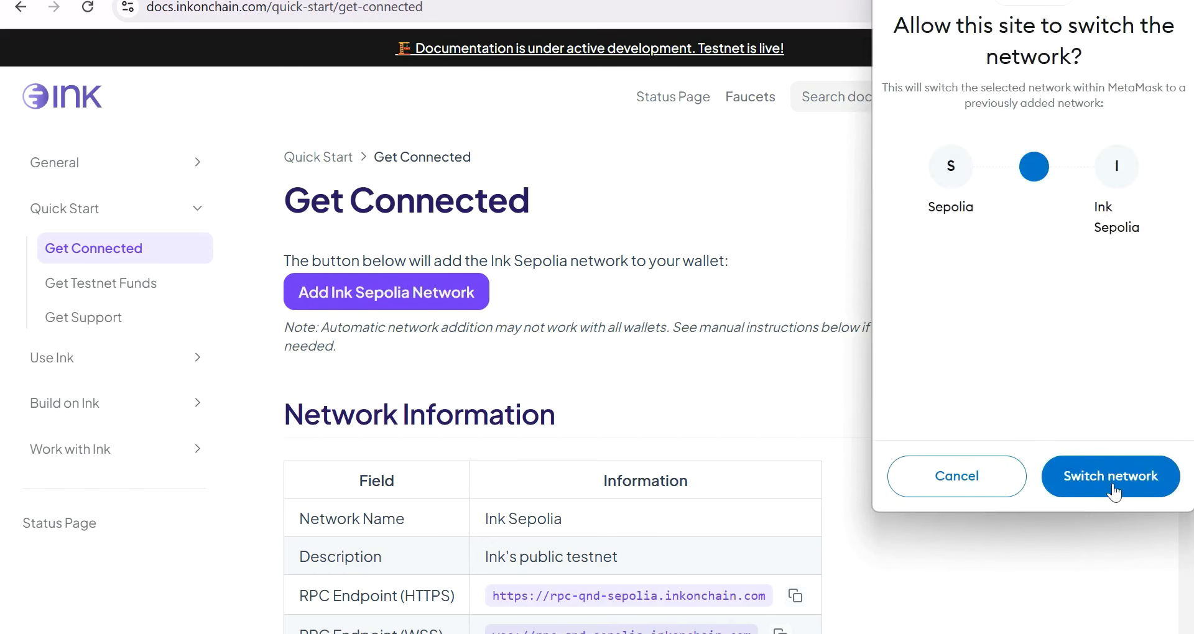
pyautogui.click(1113, 484)
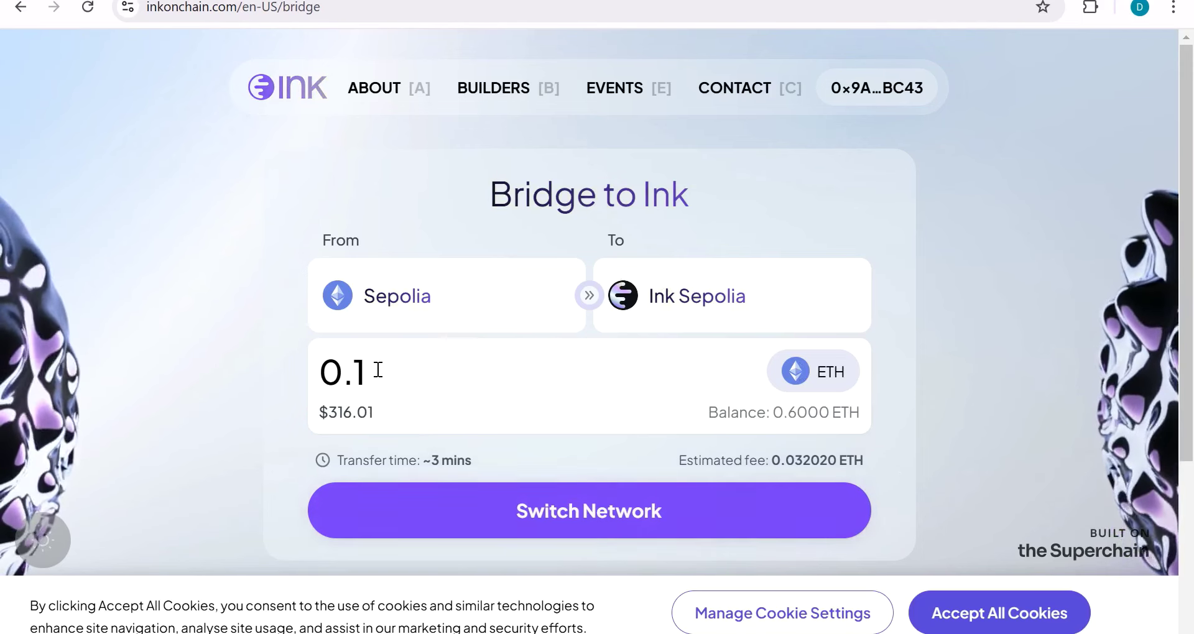
# Step: Switch the wallet to Sepolia and bridge 0.1 ETH to Ink Sepolia
pyautogui.click(661, 530)
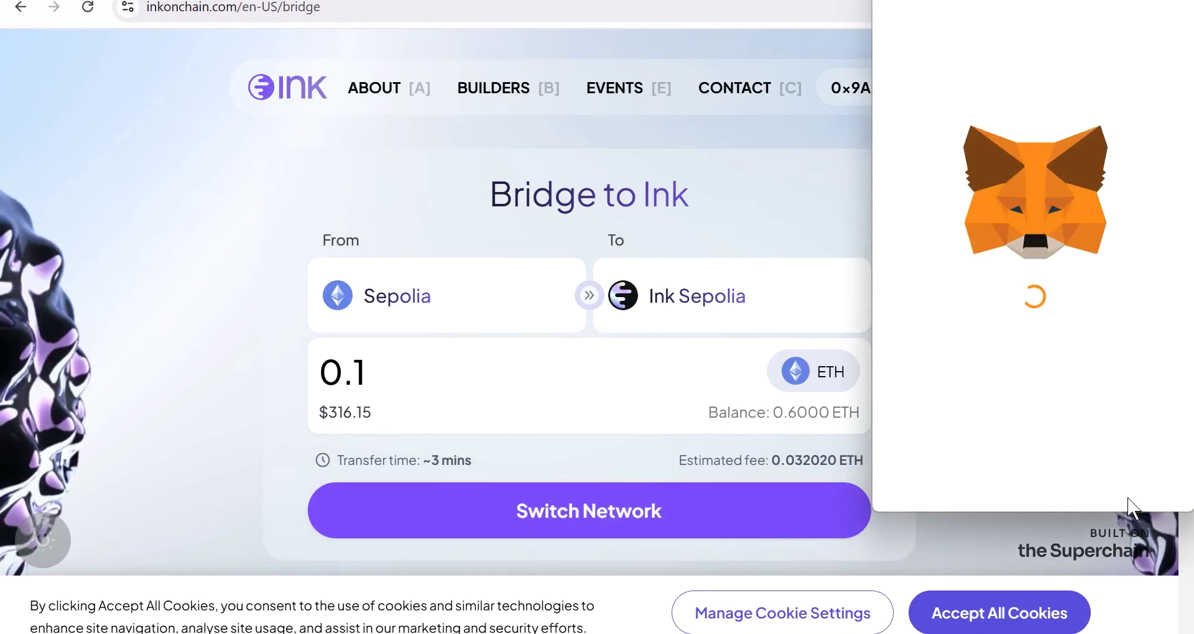
pyautogui.click(1114, 477)
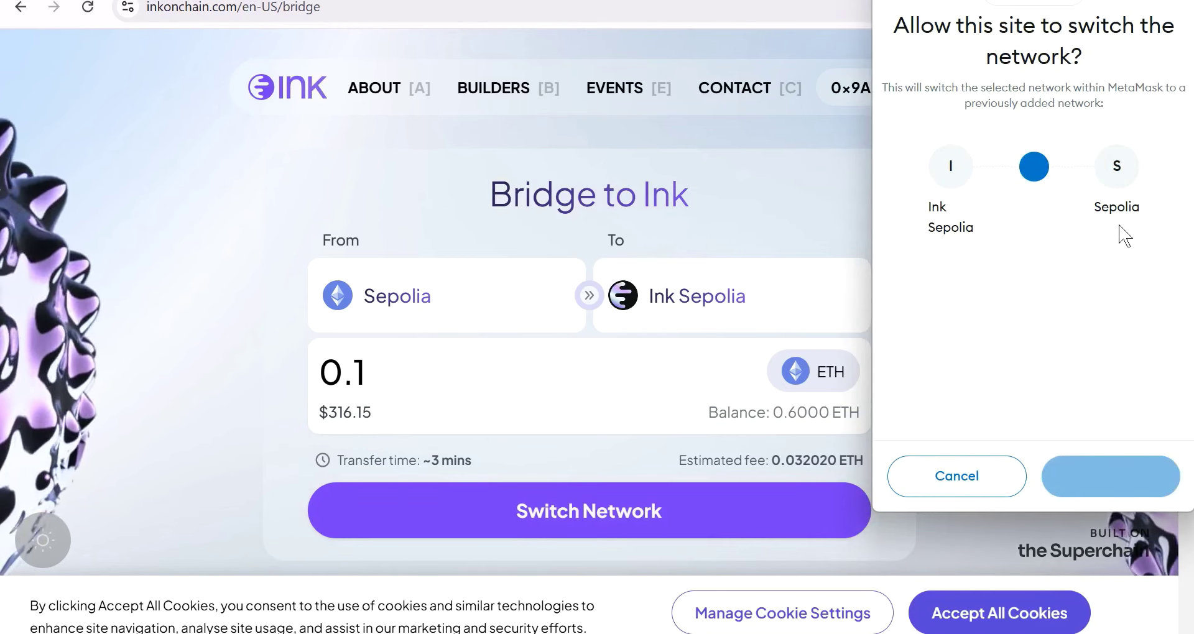
pyautogui.click(608, 524)
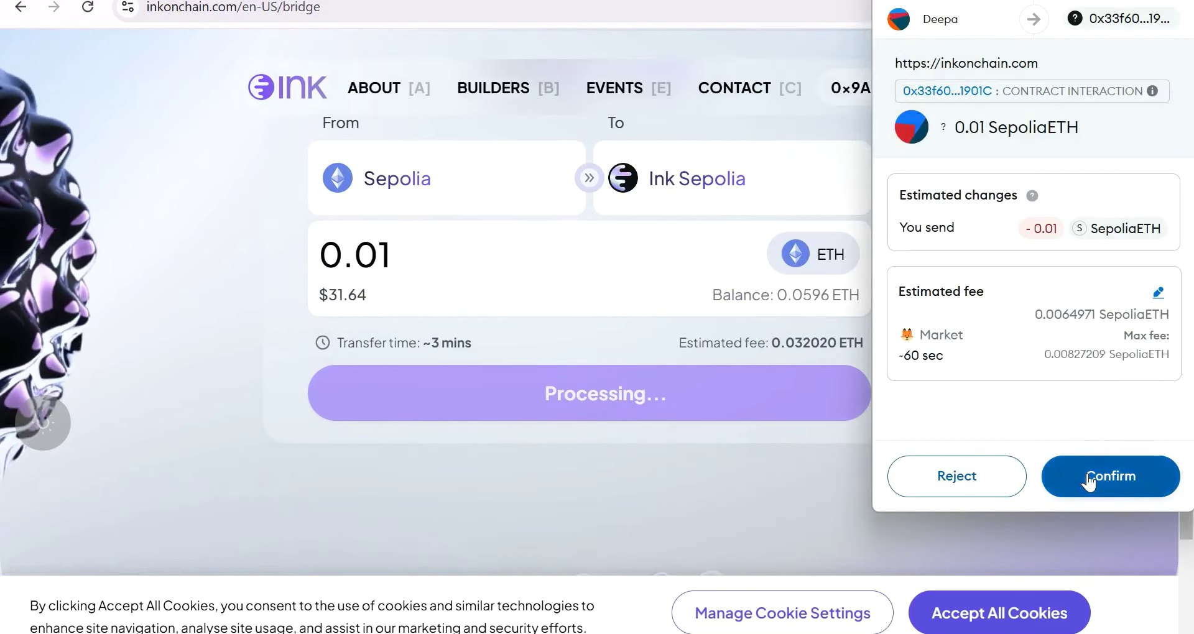
pyautogui.click(1088, 478)
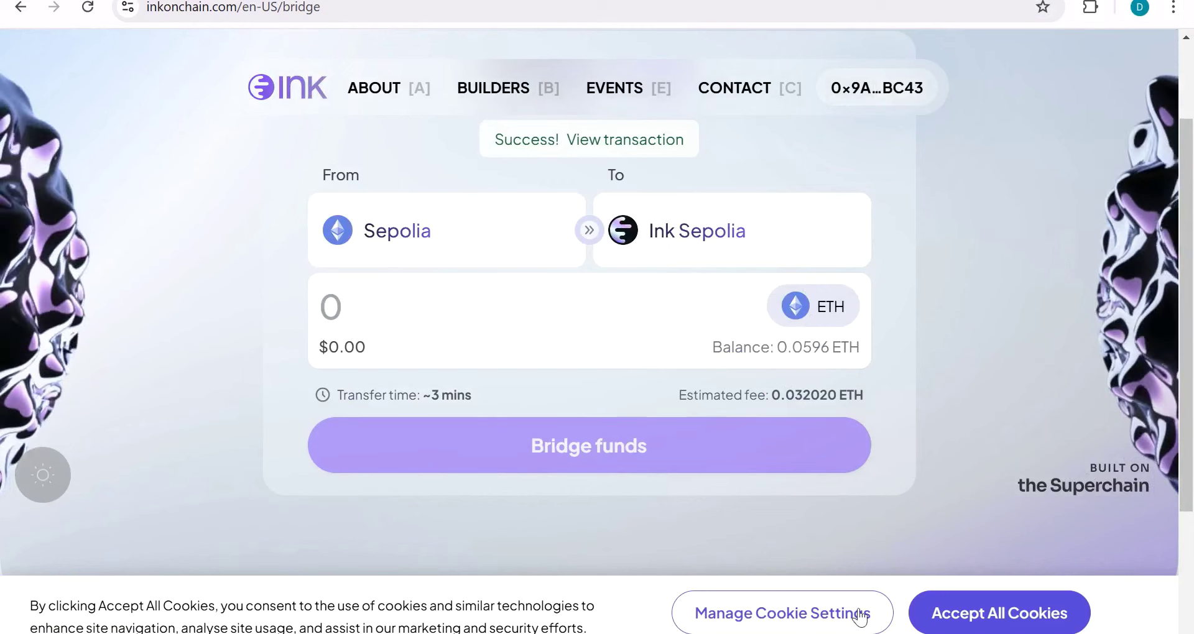
# Step: Switch MetaMask to Ink Sepolia by searching 'ink' in the network list
pyautogui.click(1056, 8)
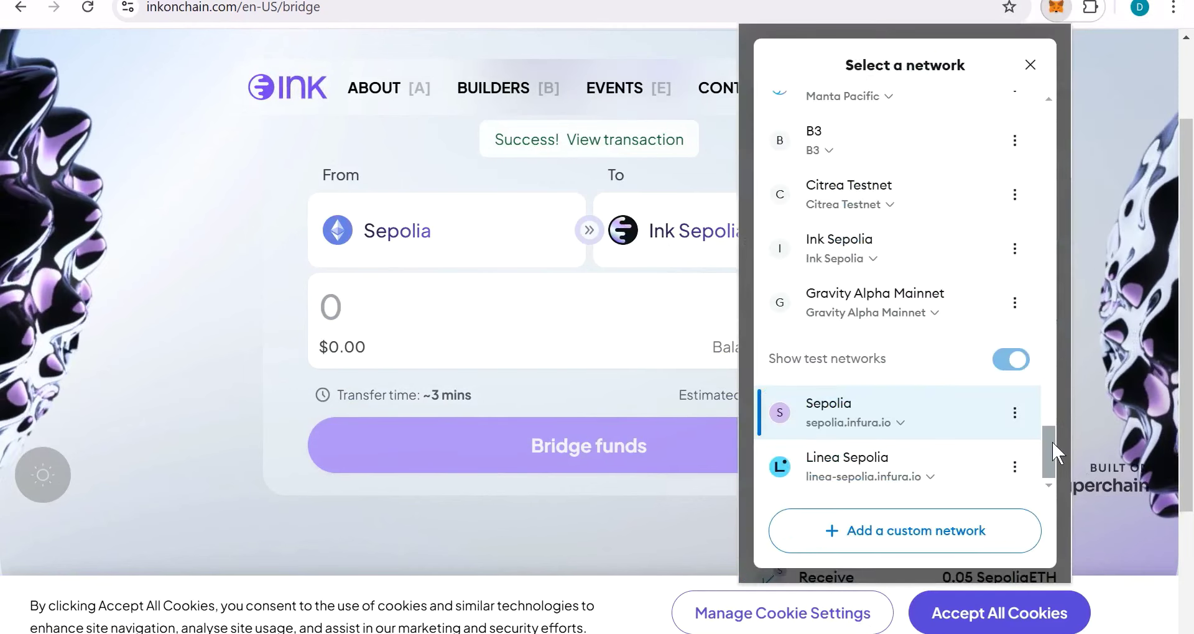
pyautogui.moveTo(1052, 442); pyautogui.dragTo(1050, 115)
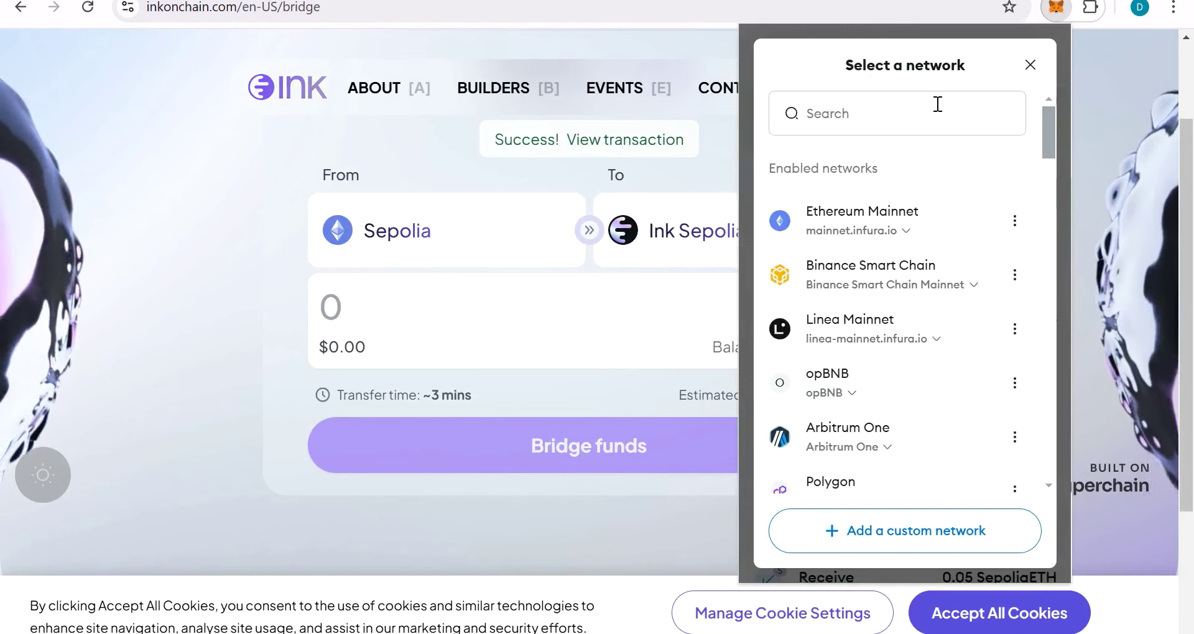
pyautogui.click(938, 104)
pyautogui.write('ink')
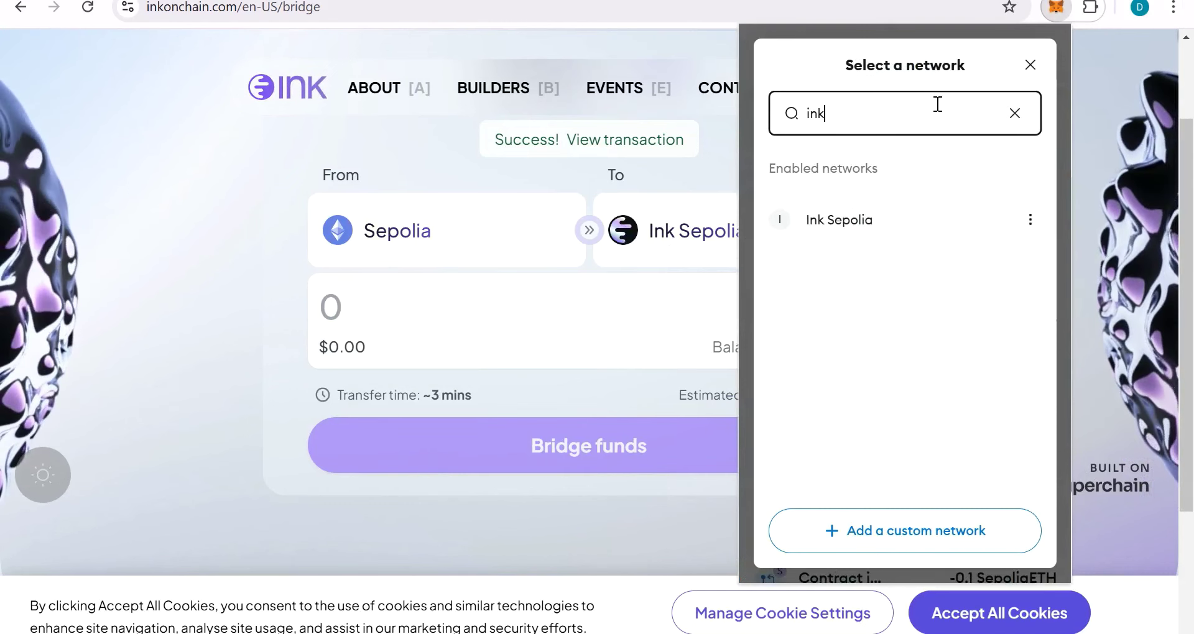
pyautogui.click(827, 225)
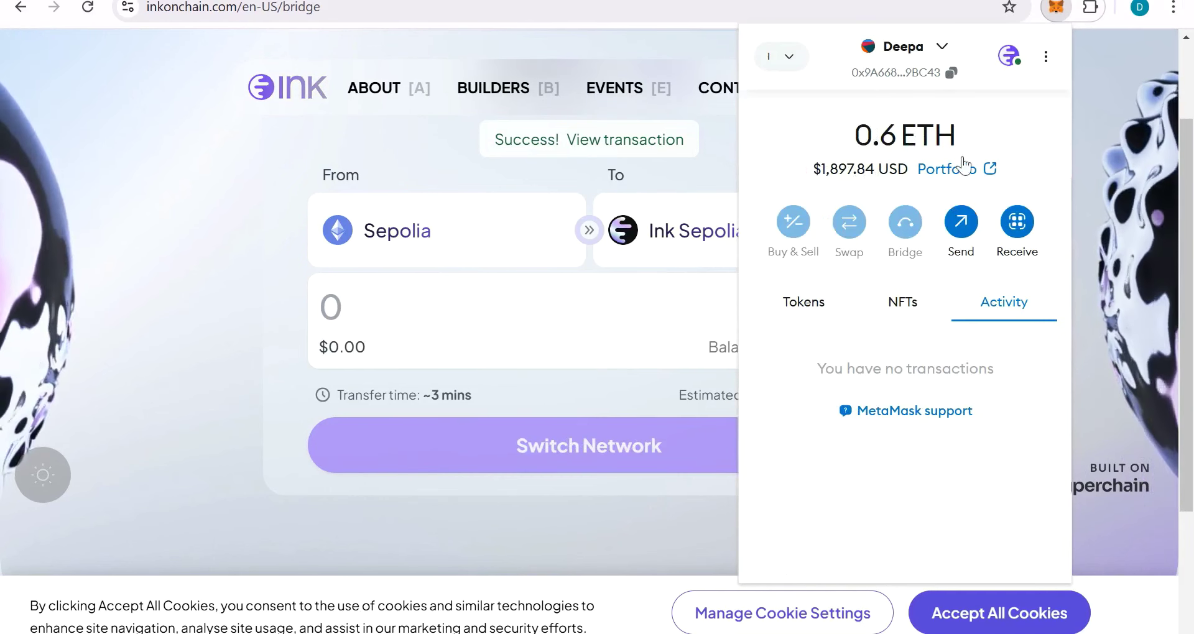
pyautogui.click(349, 152)
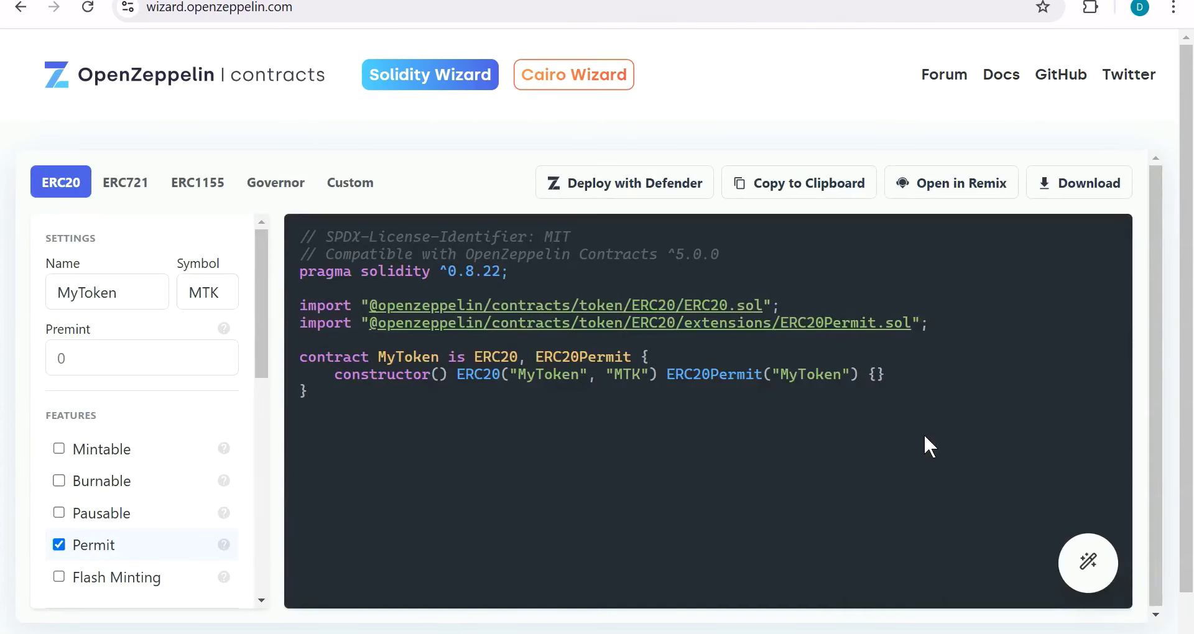
# Step: Set token name and symbol to kit, premint 100000, enable Mintable, and open in Remix
pyautogui.doubleClick(134, 295)
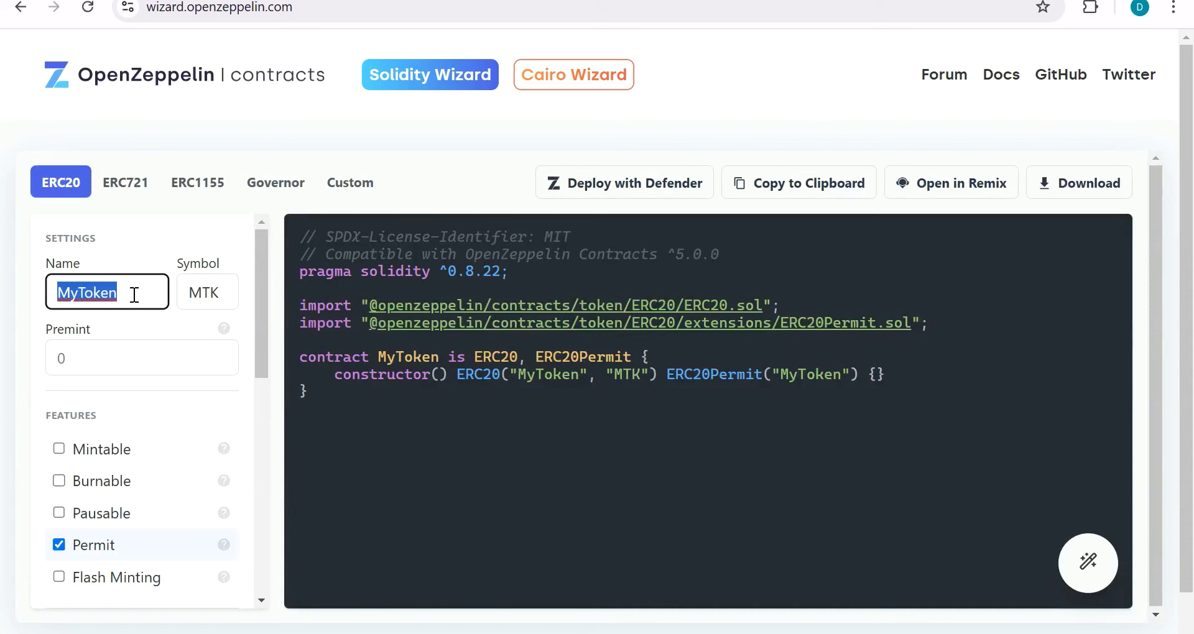
pyautogui.write('kit')
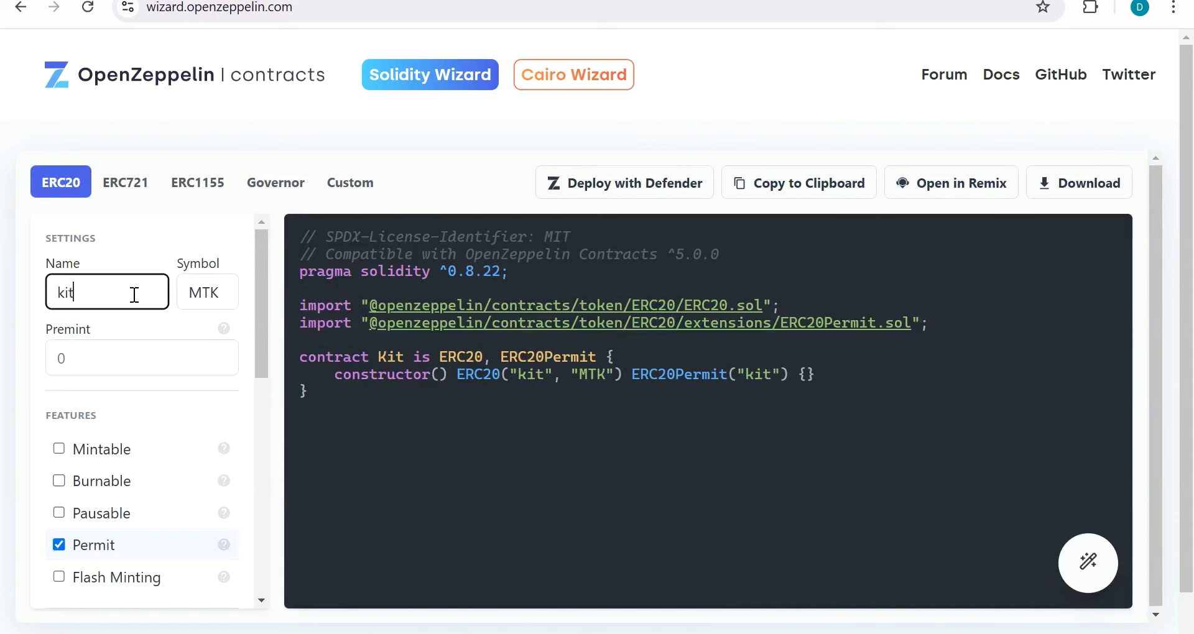
pyautogui.click(221, 293)
pyautogui.write('kit')
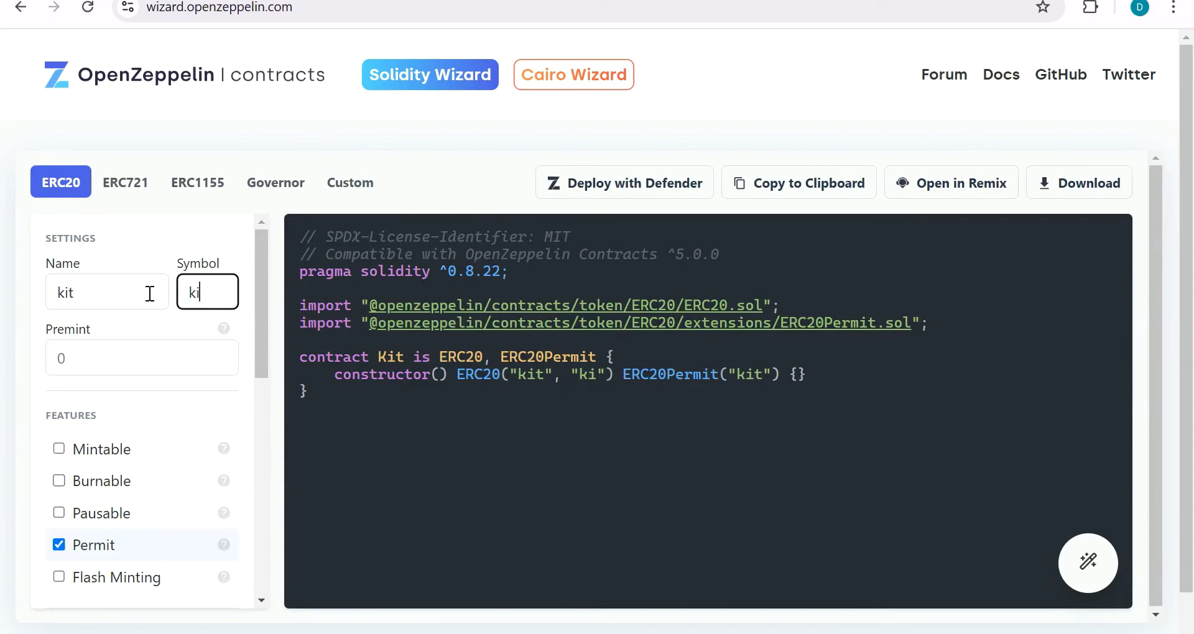
pyautogui.click(131, 364)
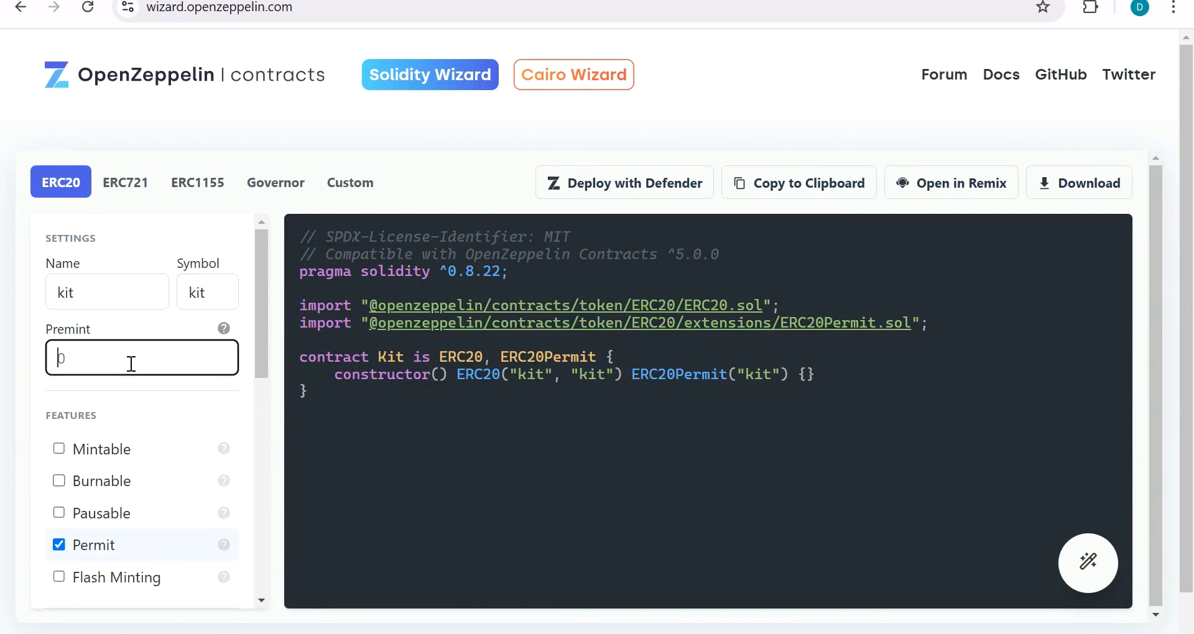
pyautogui.write('100000')
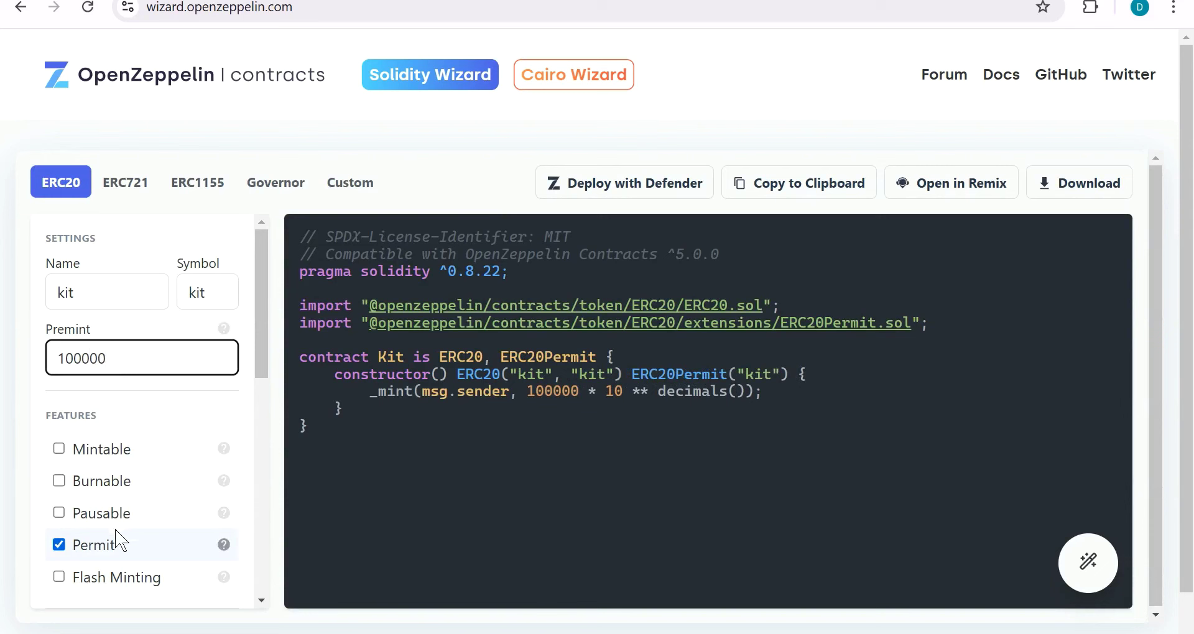
pyautogui.click(85, 451)
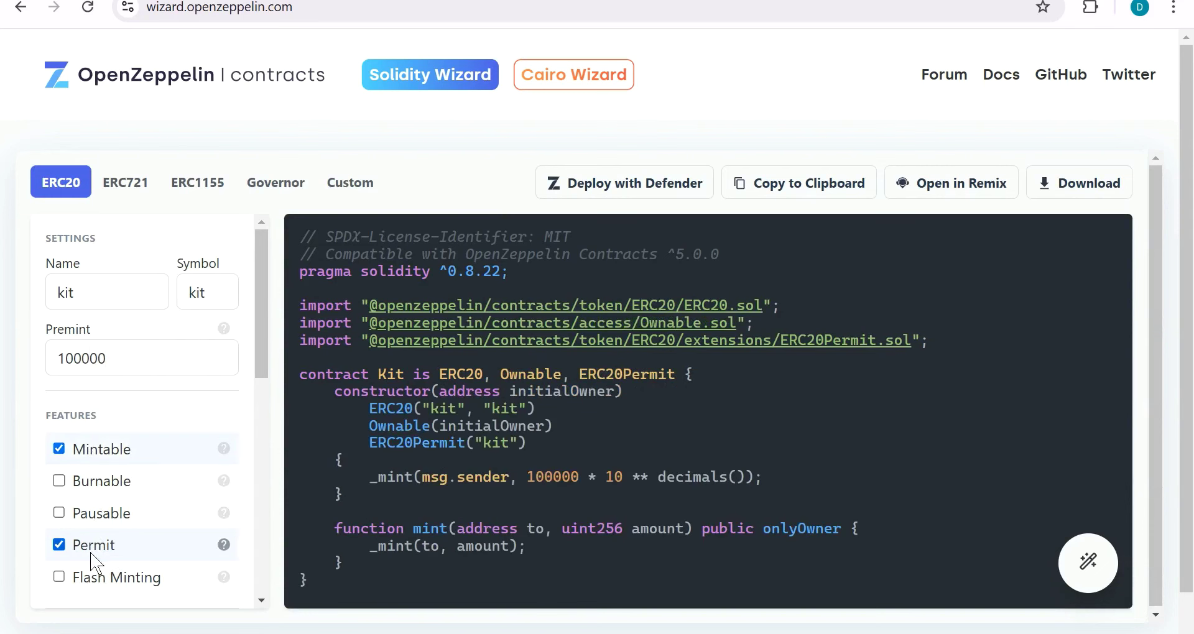
pyautogui.click(984, 204)
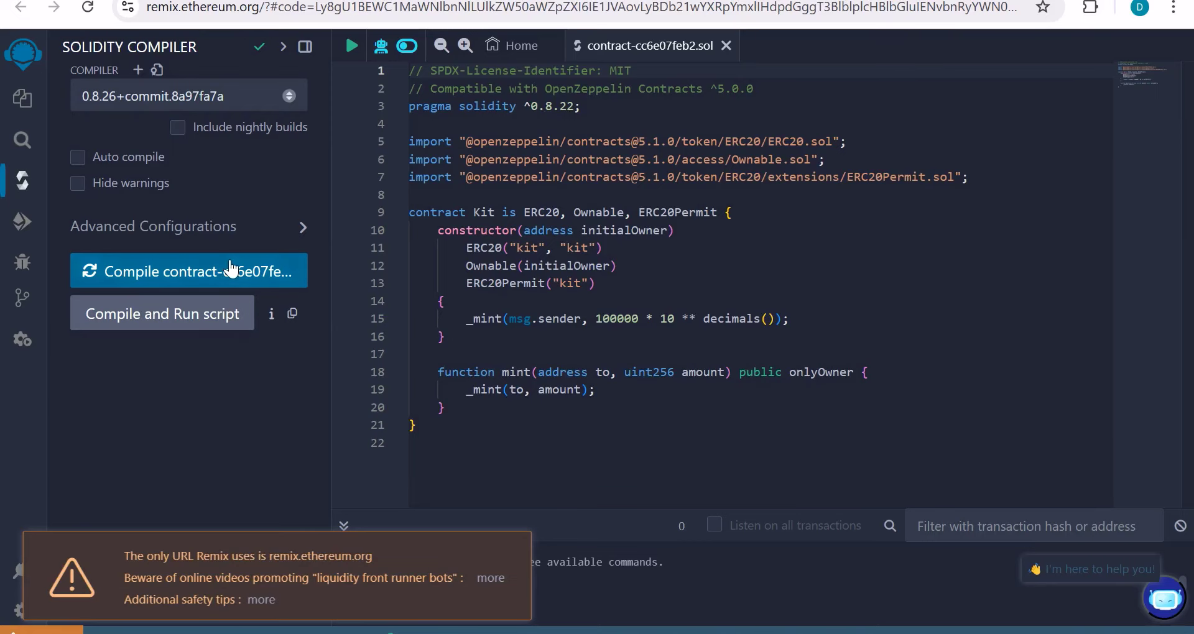
# Step: Compile the Kit contract and view the Environment options in Deploy & Run Transactions
pyautogui.click(232, 269)
pyautogui.click(225, 283)
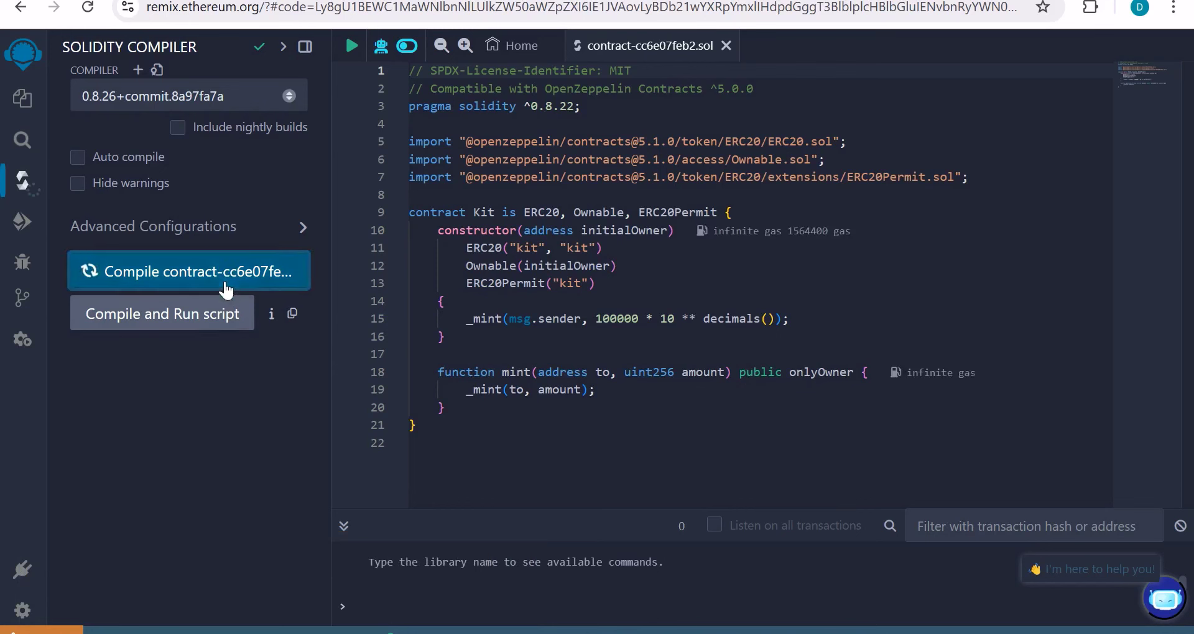
pyautogui.click(25, 227)
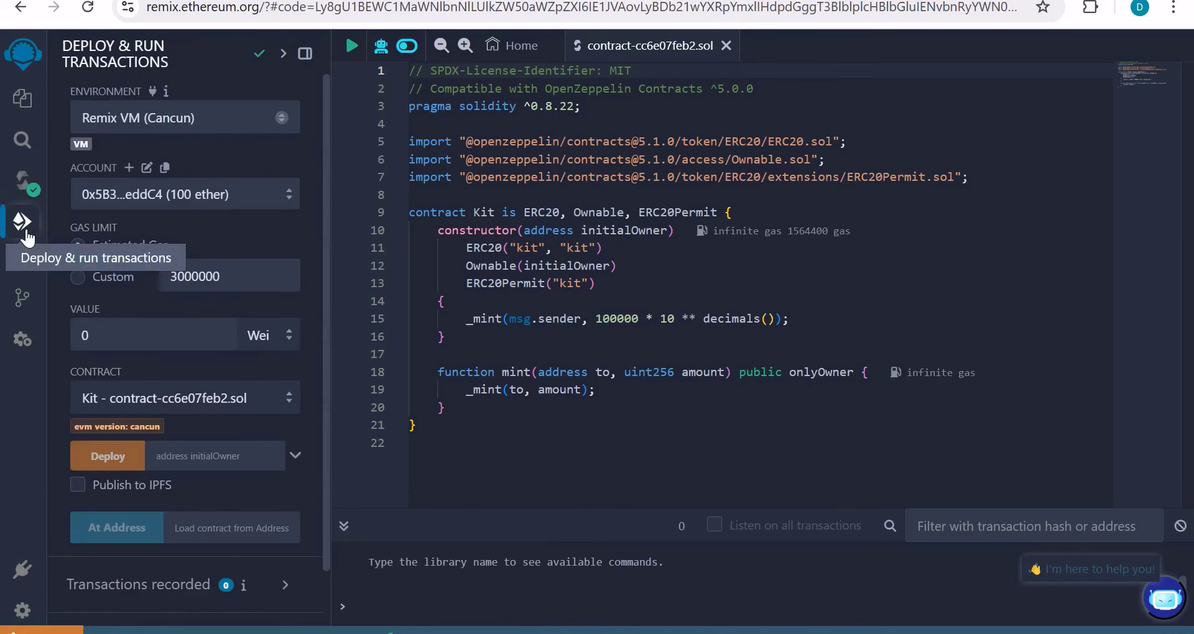
pyautogui.click(191, 122)
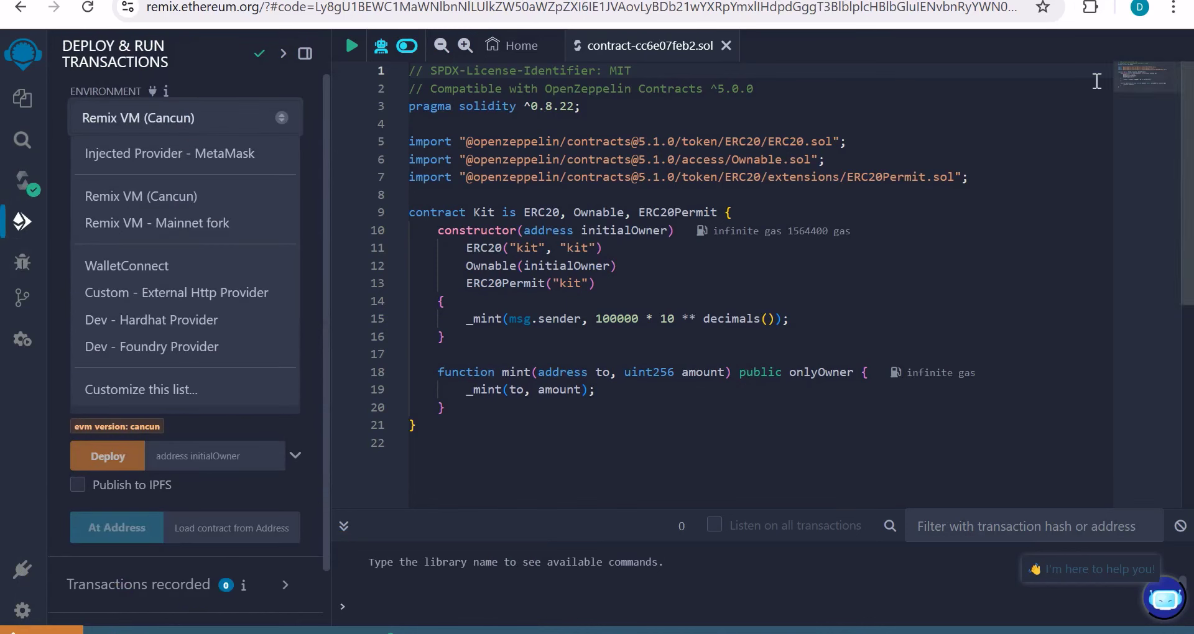
pyautogui.click(1090, 8)
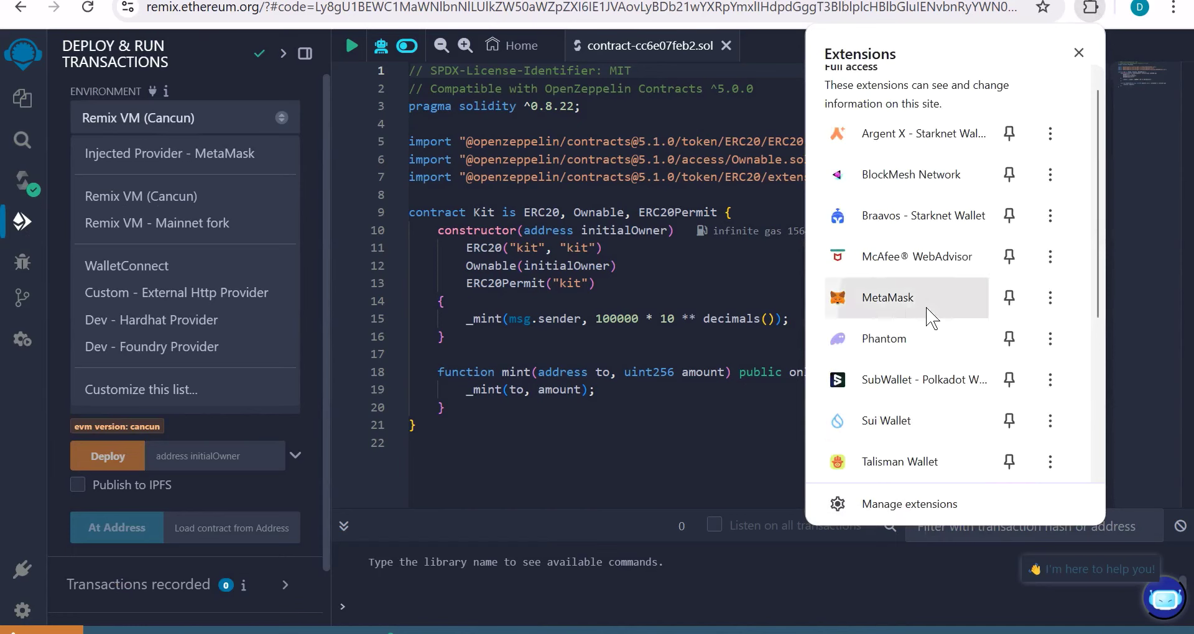
# Step: Set the Remix environment to Injected Provider - MetaMask
pyautogui.click(926, 307)
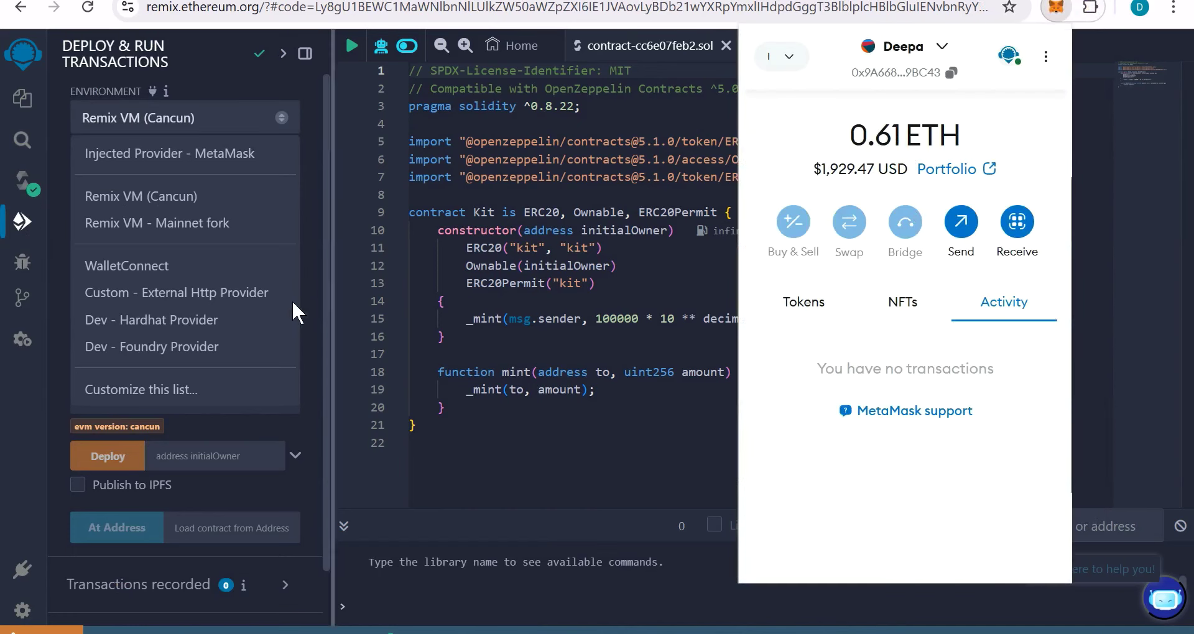
pyautogui.click(215, 165)
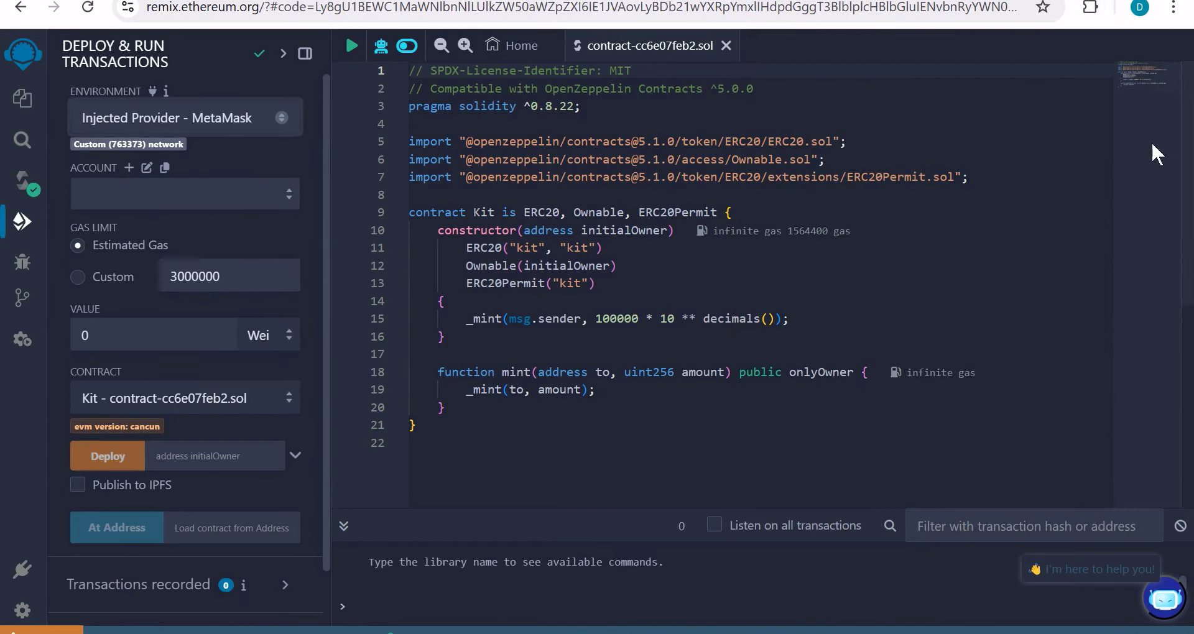
pyautogui.click(1090, 8)
pyautogui.click(921, 317)
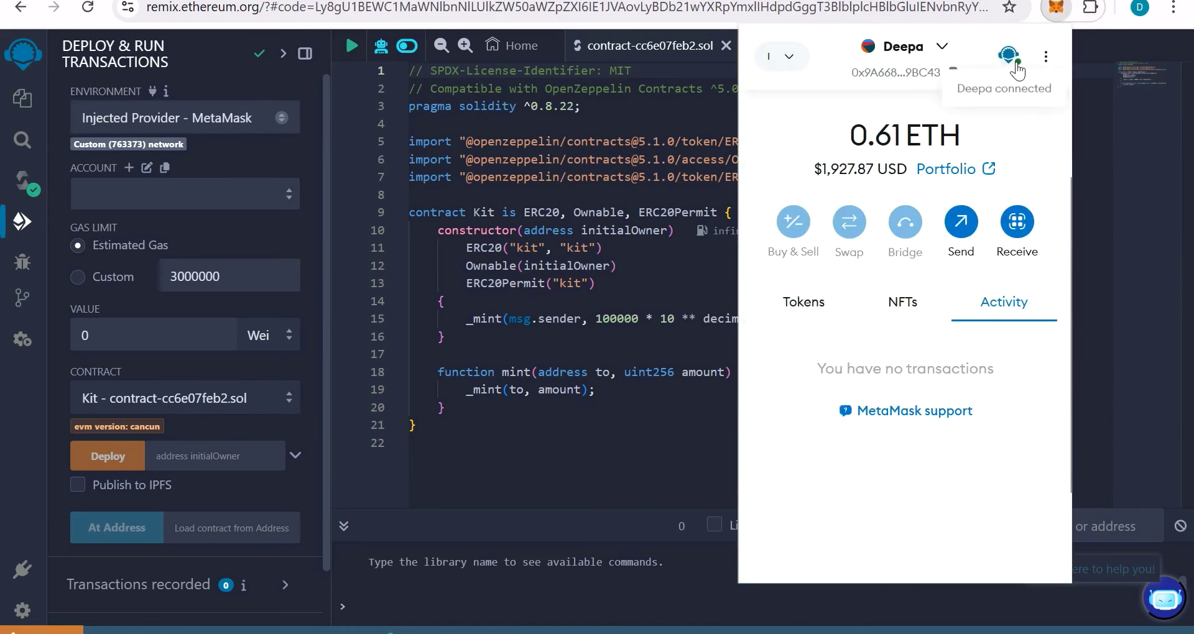
# Step: Disconnect the wallet account from Remix, then reconnect it via Connect, Next and Confirm
pyautogui.click(1018, 70)
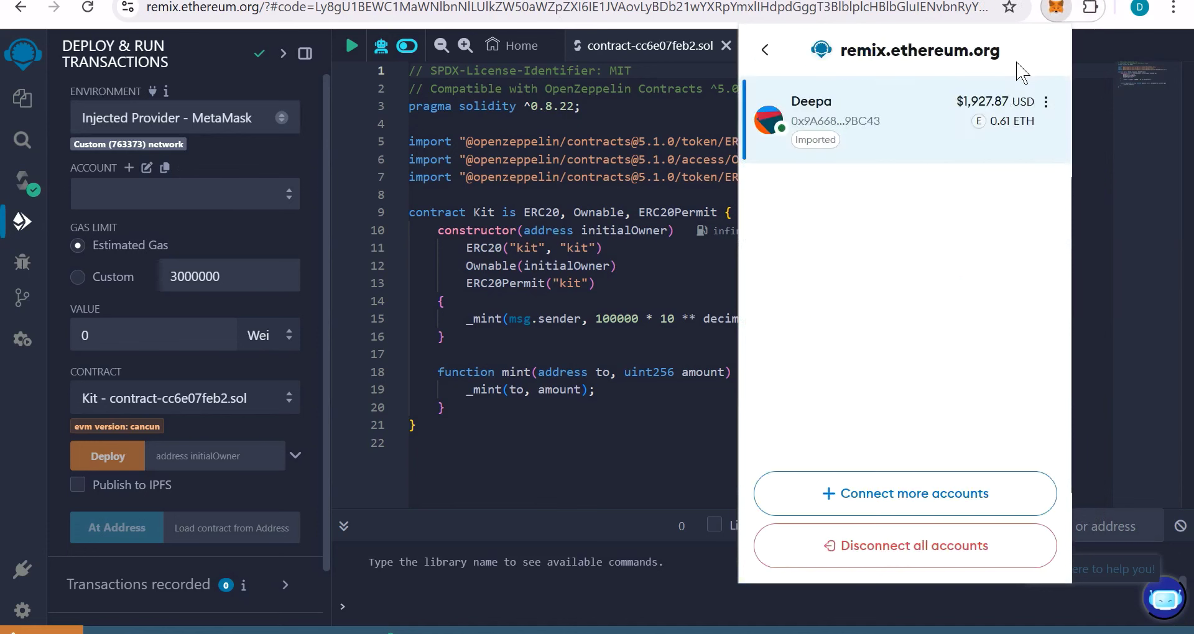
pyautogui.click(1046, 102)
pyautogui.click(985, 196)
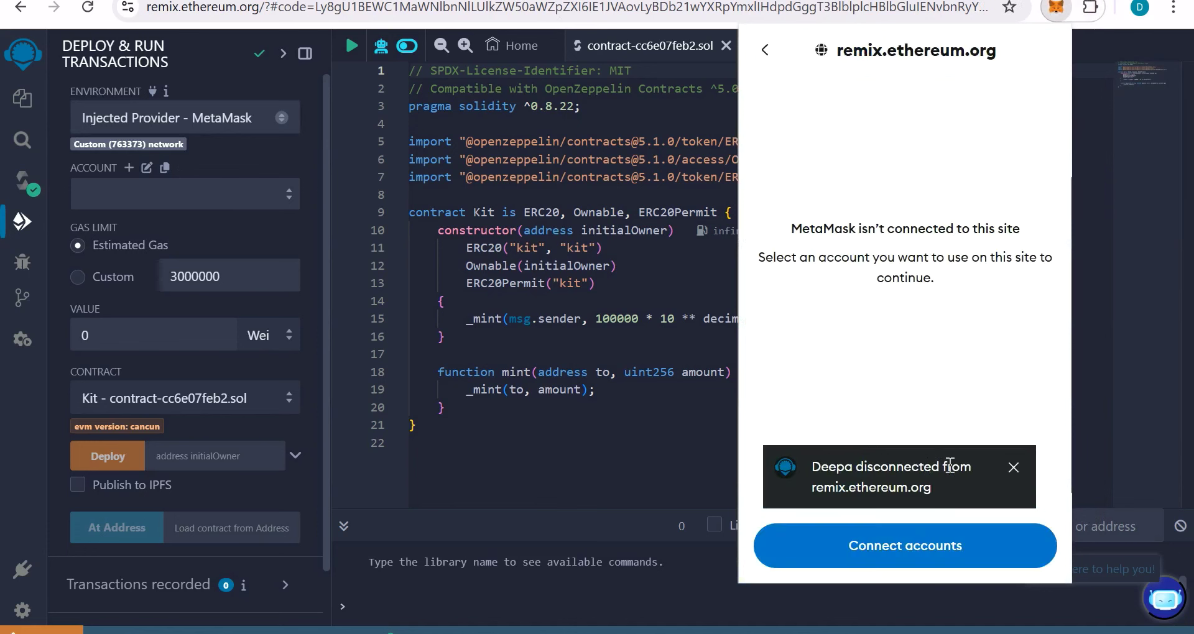
pyautogui.click(954, 550)
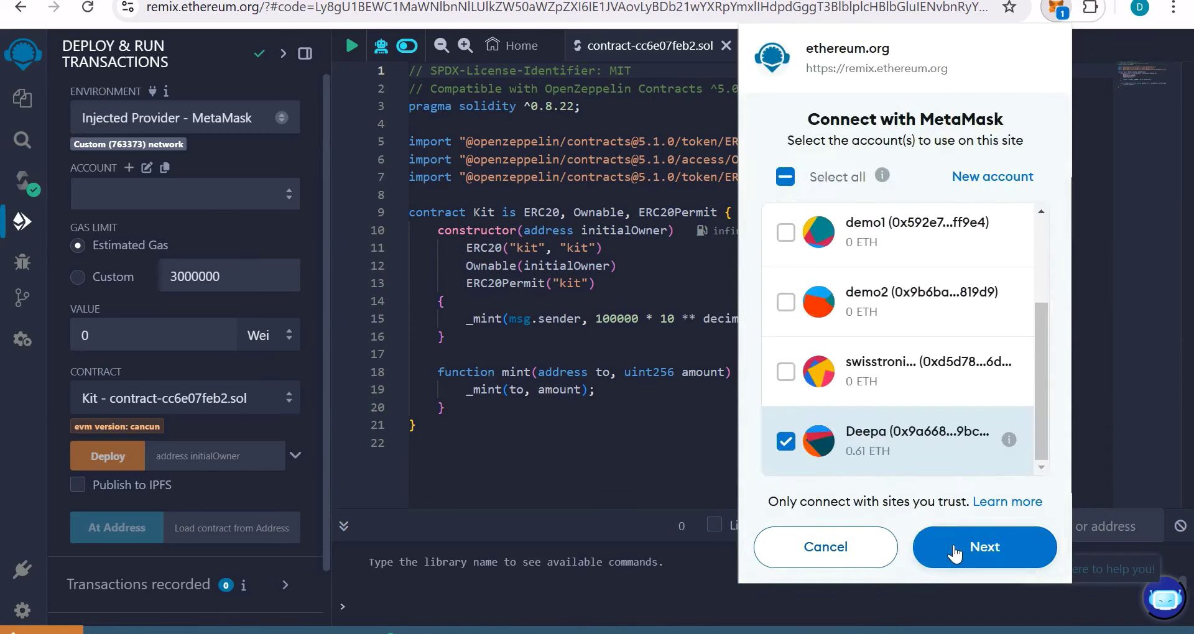
pyautogui.click(955, 553)
pyautogui.click(954, 553)
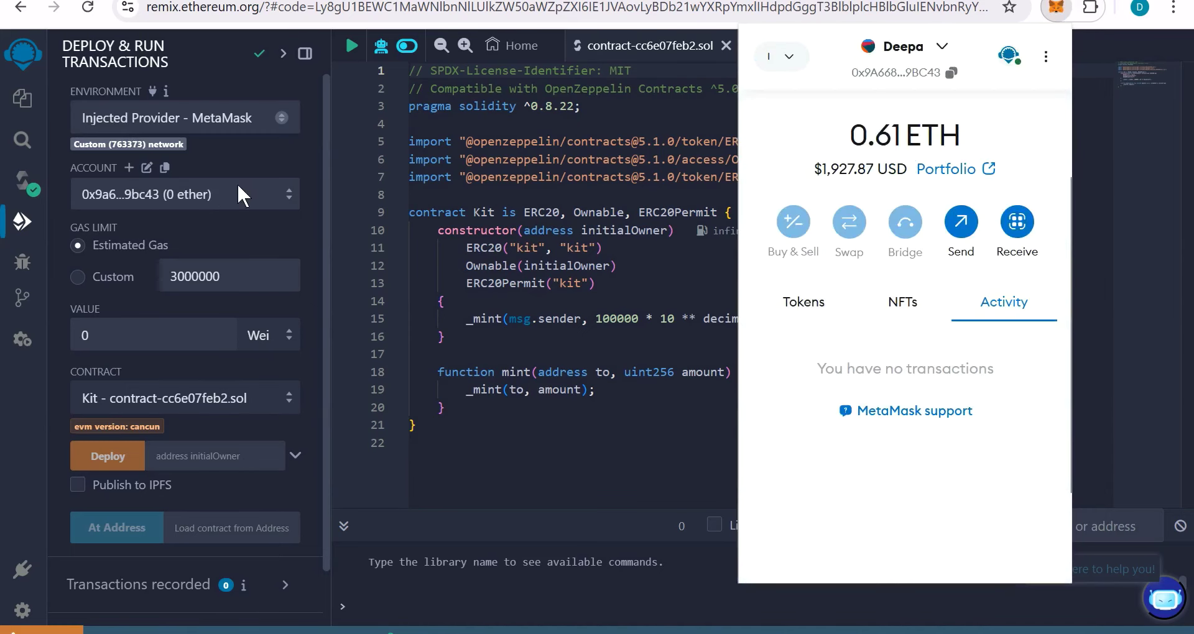
# Step: Deploy Kit with the wallet address as initialOwner and confirm the MetaMask transaction
pyautogui.click(234, 220)
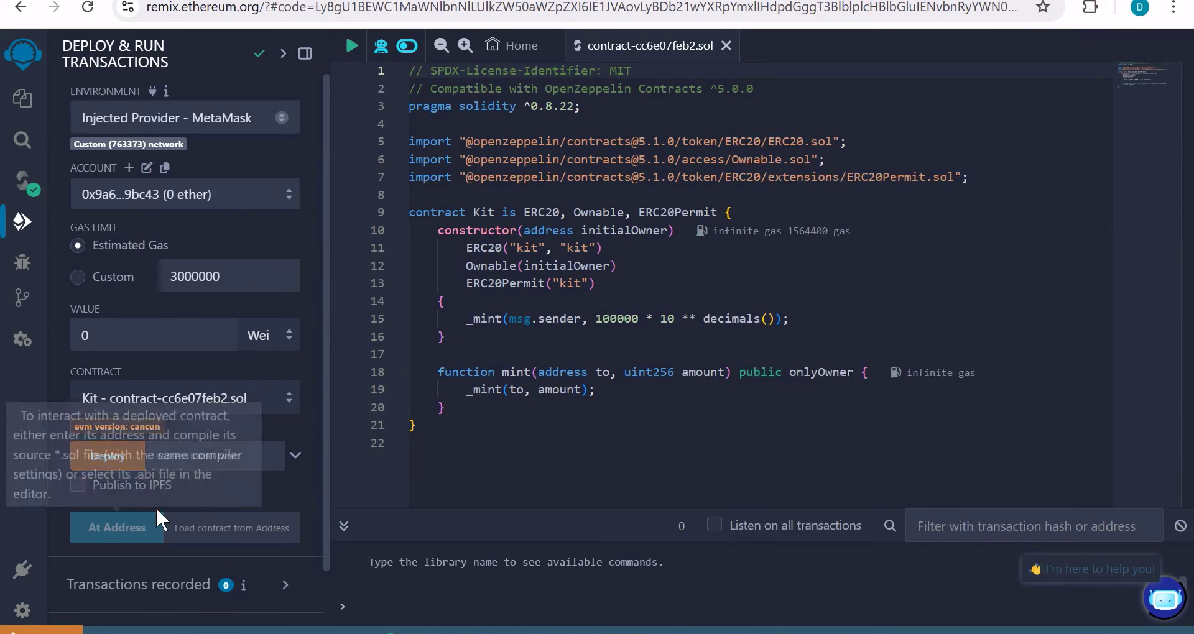
pyautogui.click(247, 463)
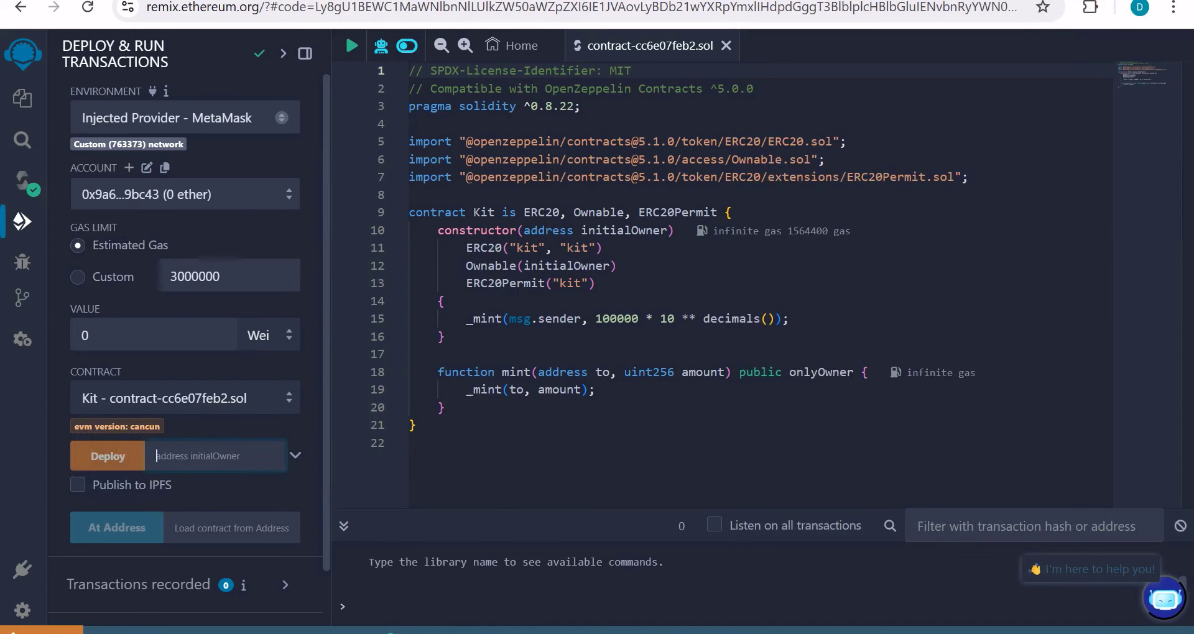
pyautogui.click(115, 464)
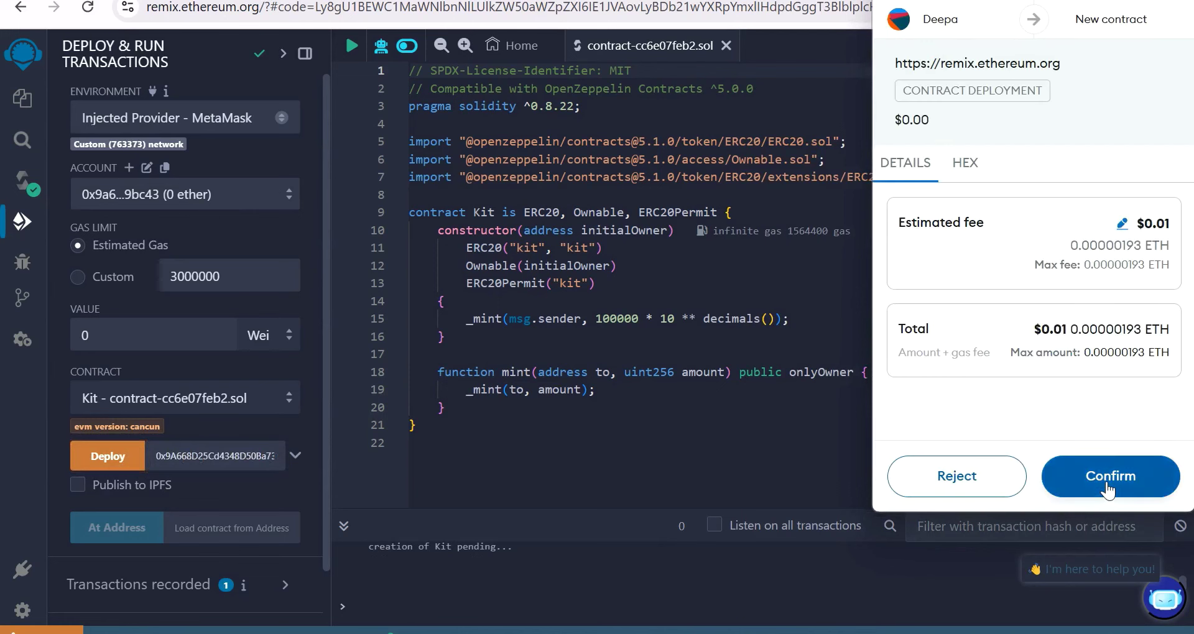
pyautogui.click(1107, 482)
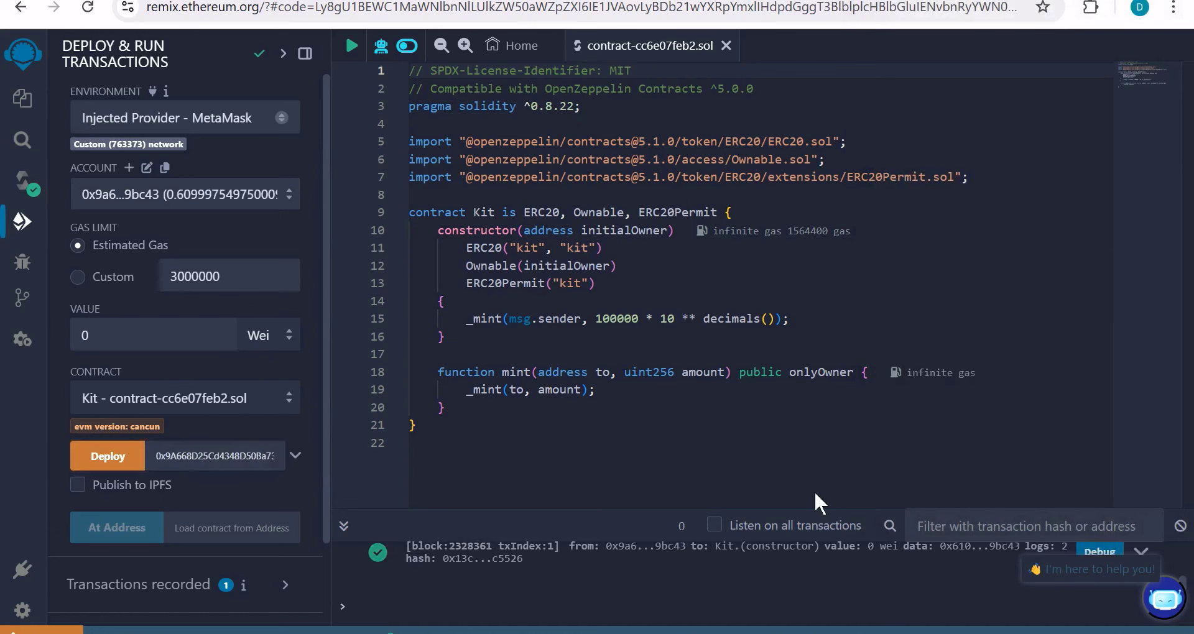
pyautogui.moveTo(326, 297); pyautogui.dragTo(330, 442)
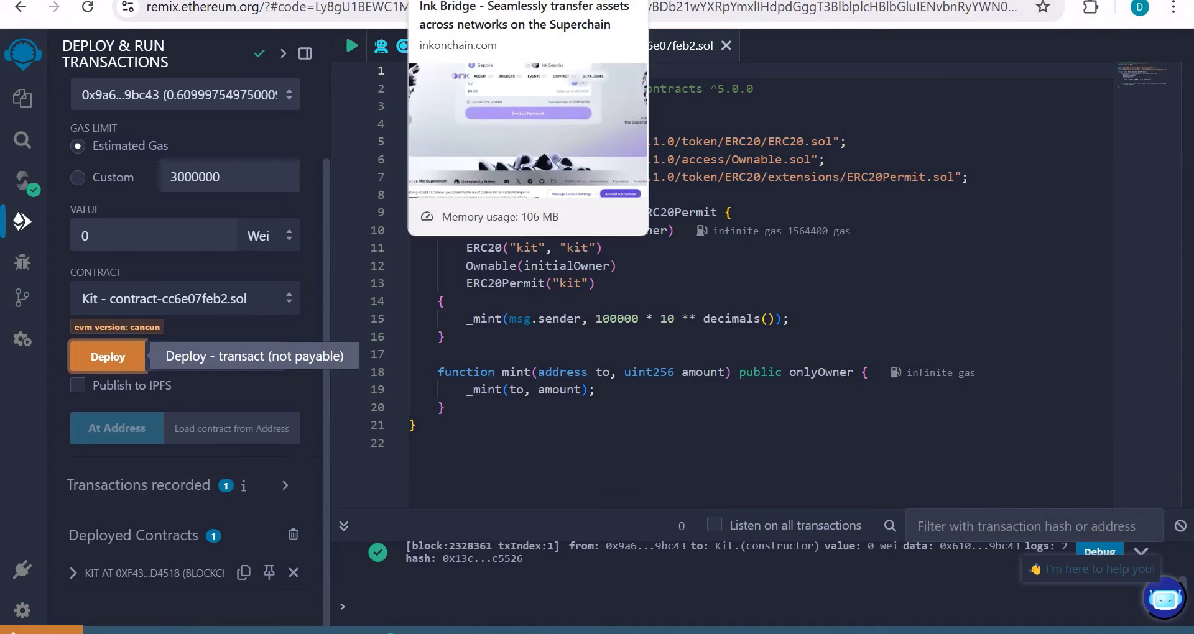
# Step: Go from Ink Bridge to Ink's Discord and open the #feedback channel
pyautogui.click(473, 2)
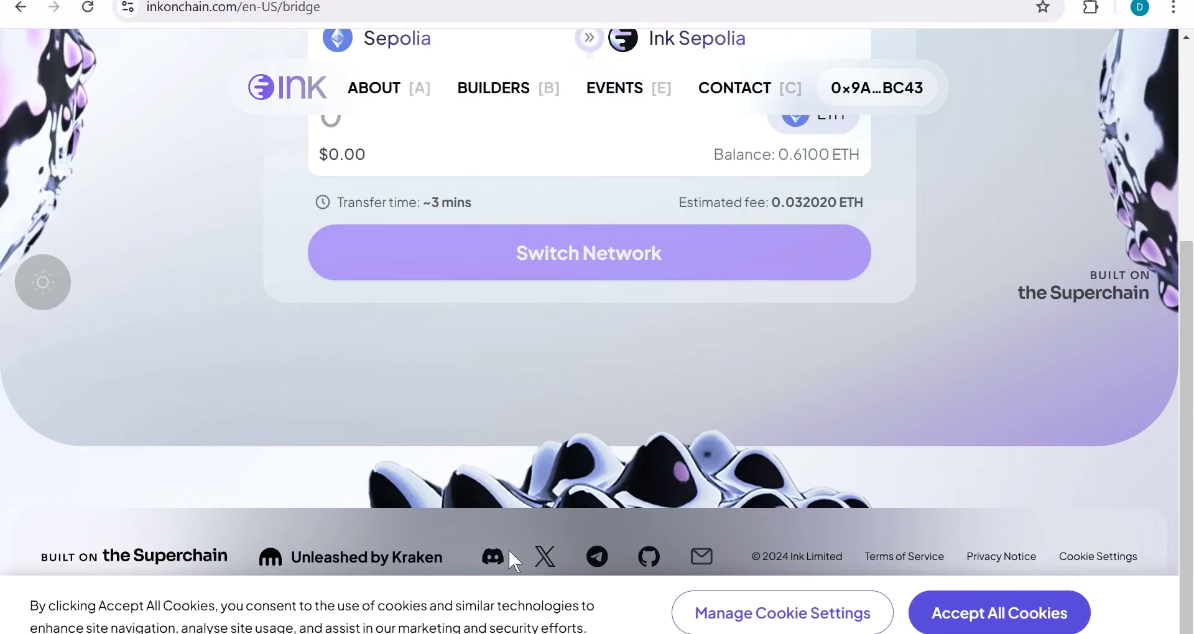
pyautogui.click(495, 557)
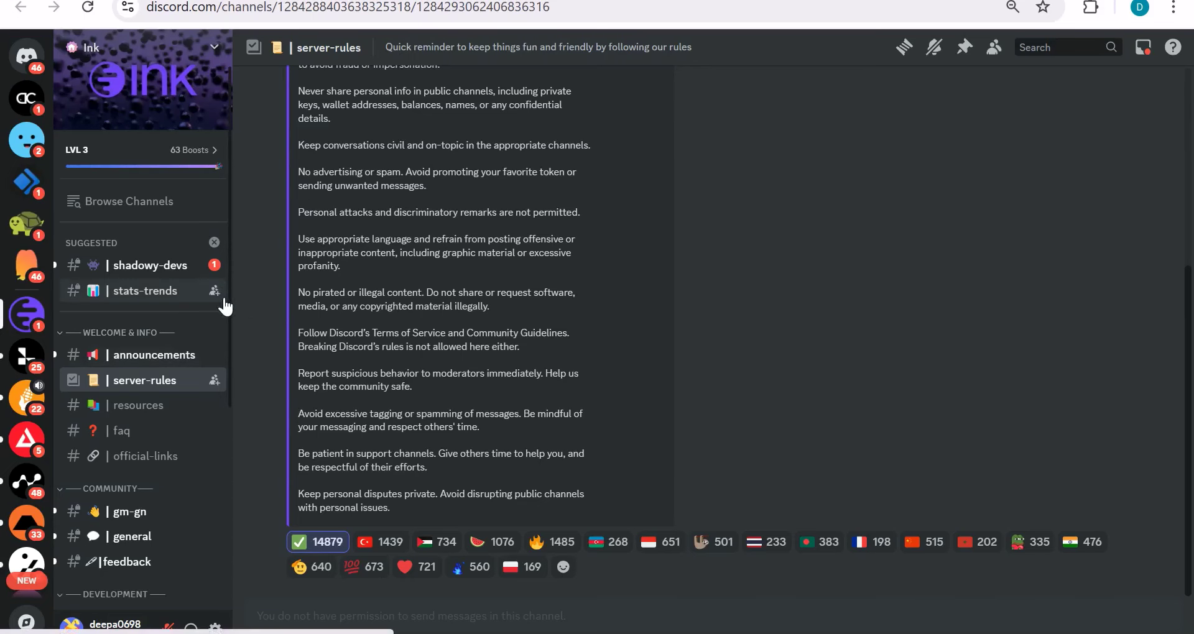
pyautogui.scroll(-2, 224, 348)
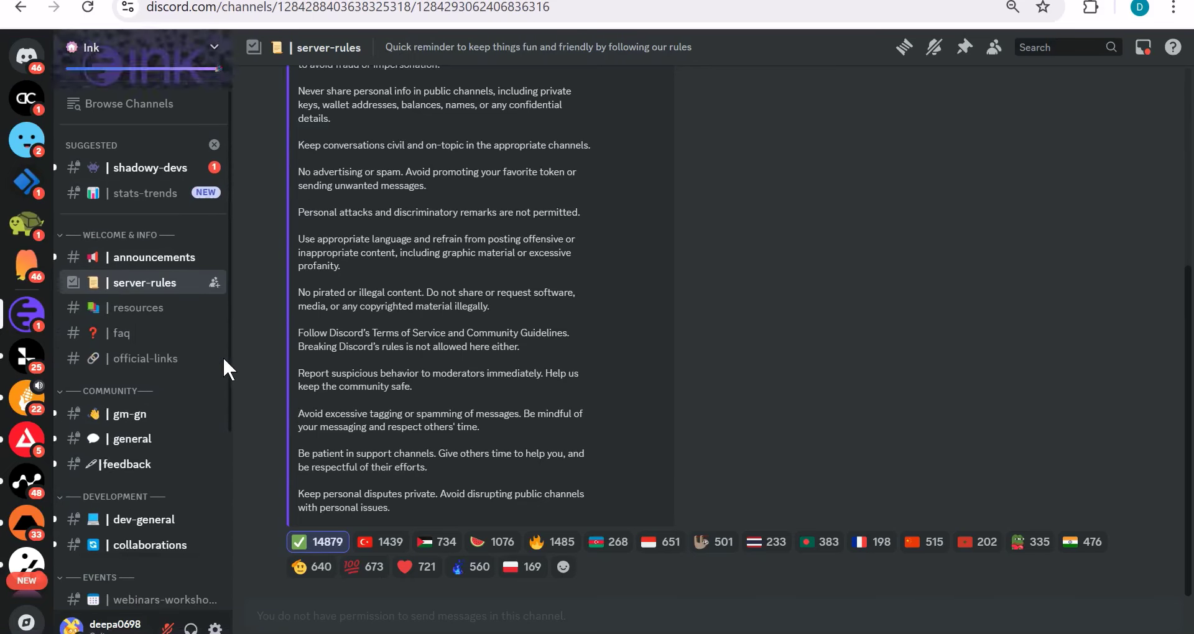
pyautogui.scroll(-1, 225, 367)
pyautogui.click(148, 398)
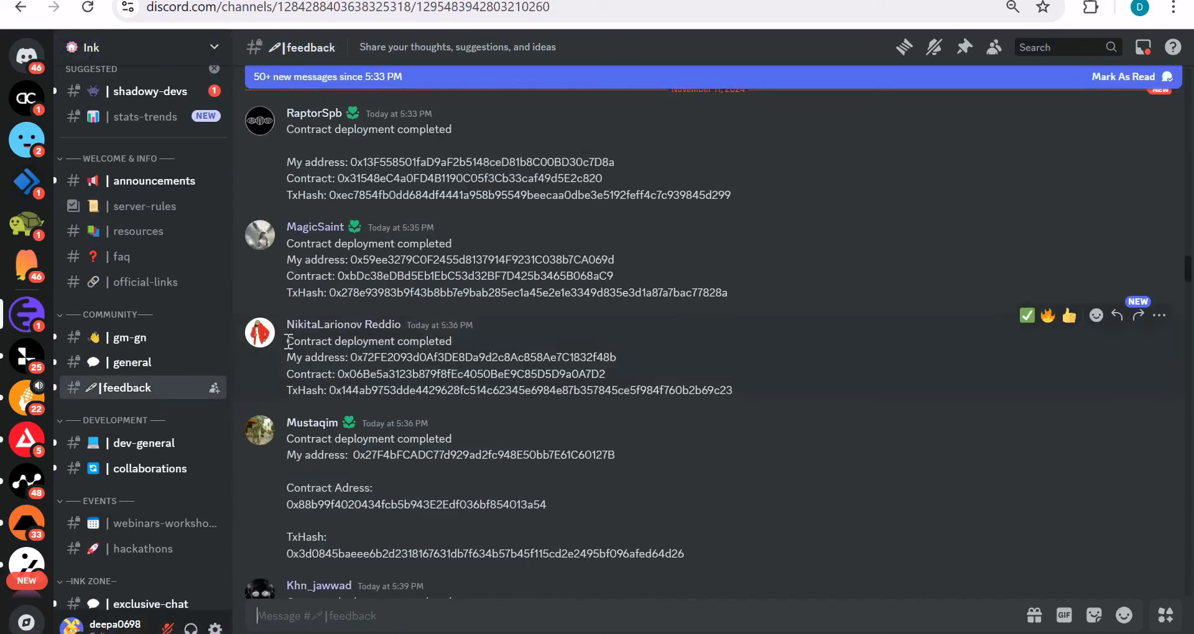
# Step: Select the address, contract and TxHash lines from another member's deployment-completed post
pyautogui.moveTo(287, 340); pyautogui.dragTo(719, 407)
pyautogui.click(627, 488)
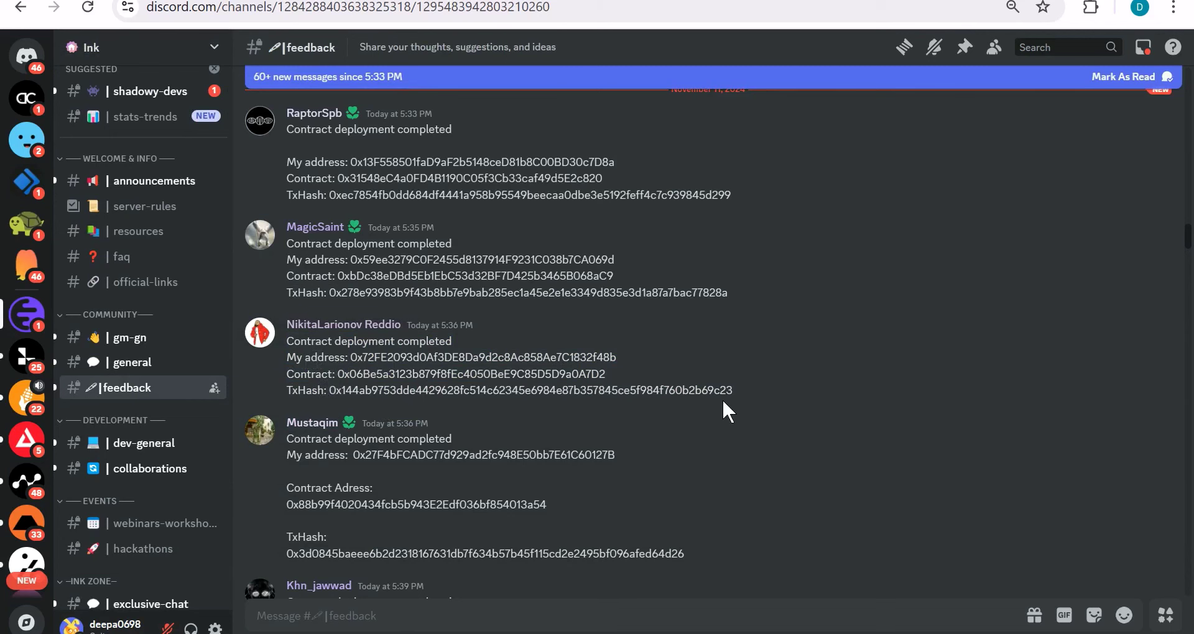
pyautogui.moveTo(735, 389); pyautogui.dragTo(256, 353)
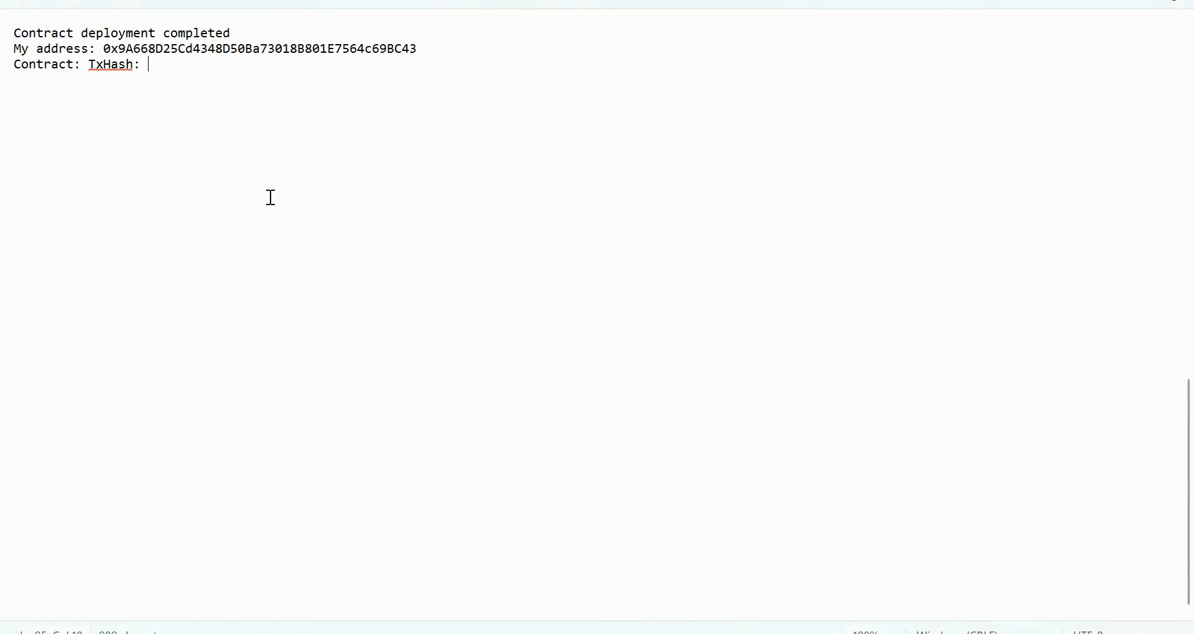
# Step: Move TxHash onto its own line and paste the deployed Kit contract address after Contract:
pyautogui.click(87, 65)
pyautogui.press('Return')
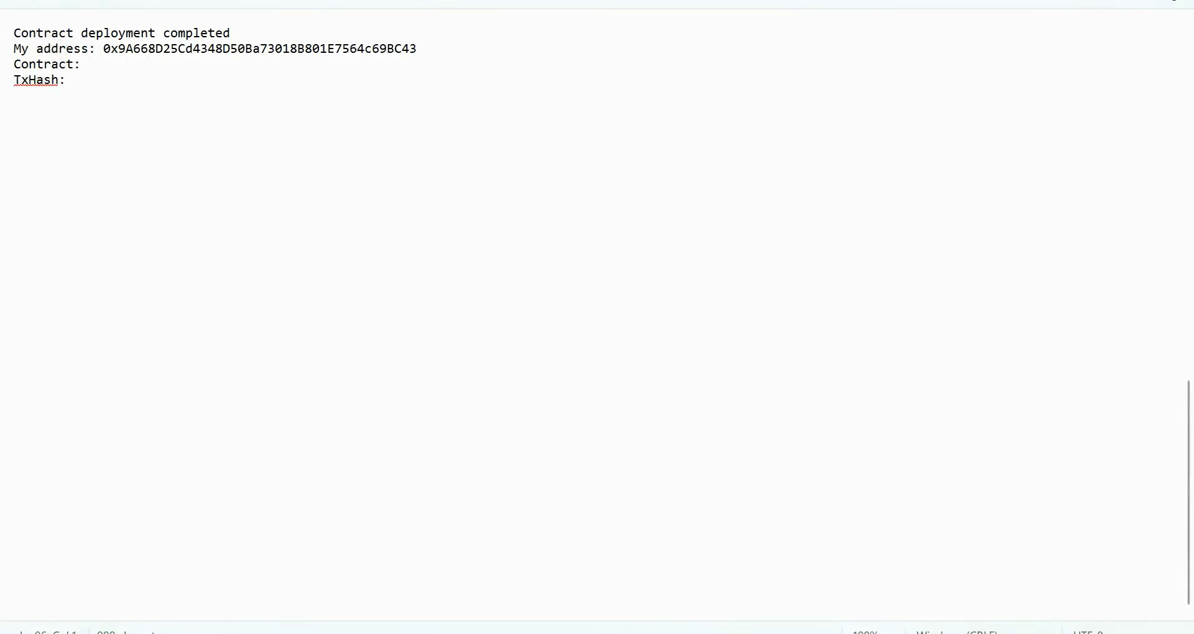
pyautogui.hotkey('alt', 'Tab')
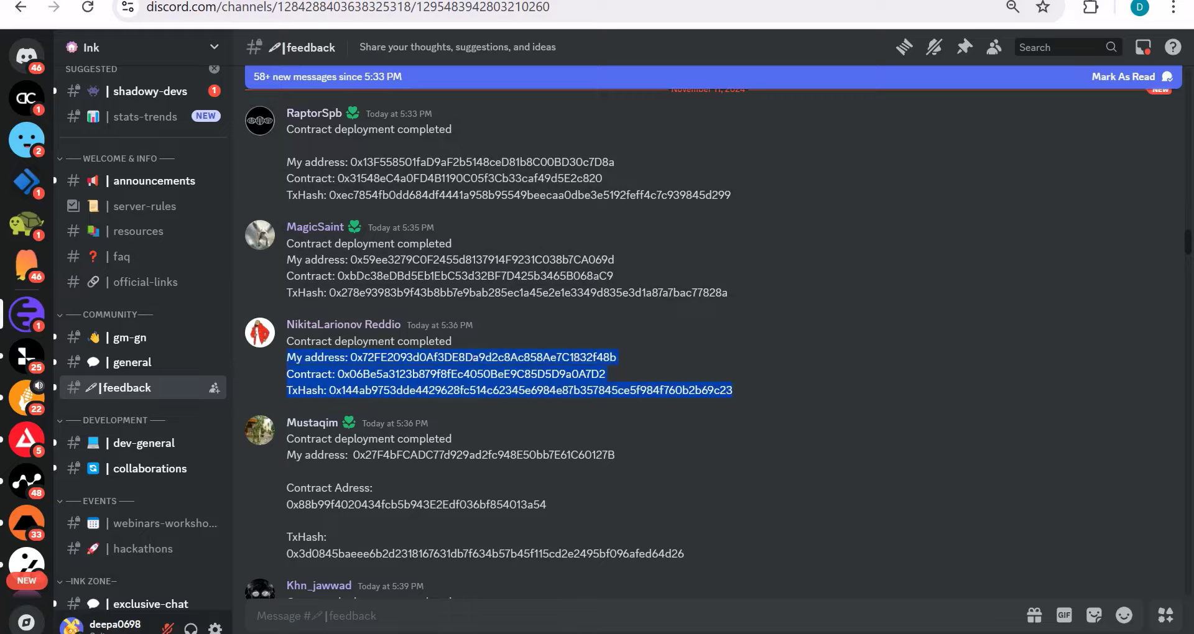
pyautogui.hotkey('ctrl', 'Tab')
pyautogui.hotkey('ctrl', 'Tab')
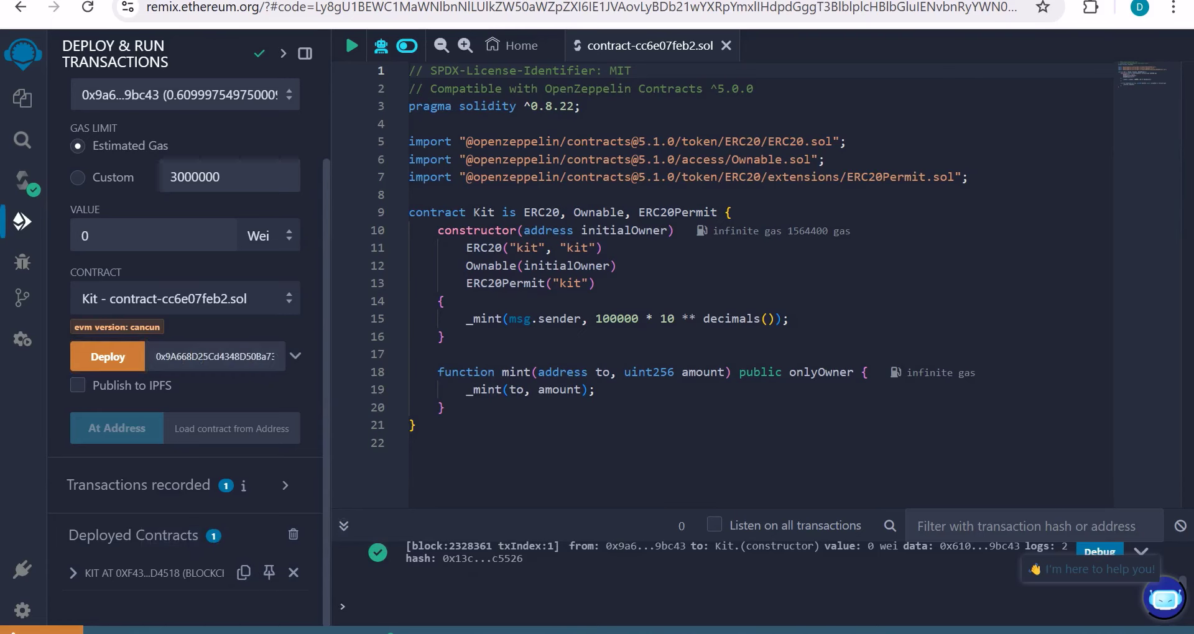
pyautogui.hotkey('alt', 'Tab')
pyautogui.click(113, 66)
pyautogui.write('0xF43D94DEc0cc76aac78B648270733aE37e9D4518')
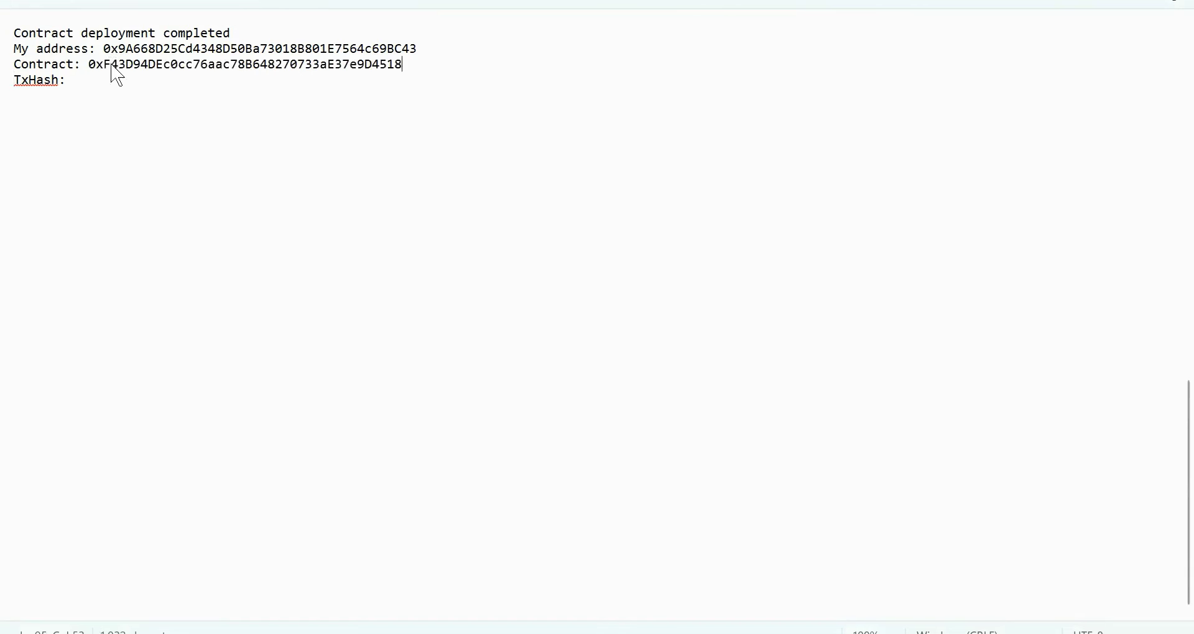
pyautogui.click(129, 90)
pyautogui.click(85, 82)
pyautogui.hotkey('alt', 'Tab')
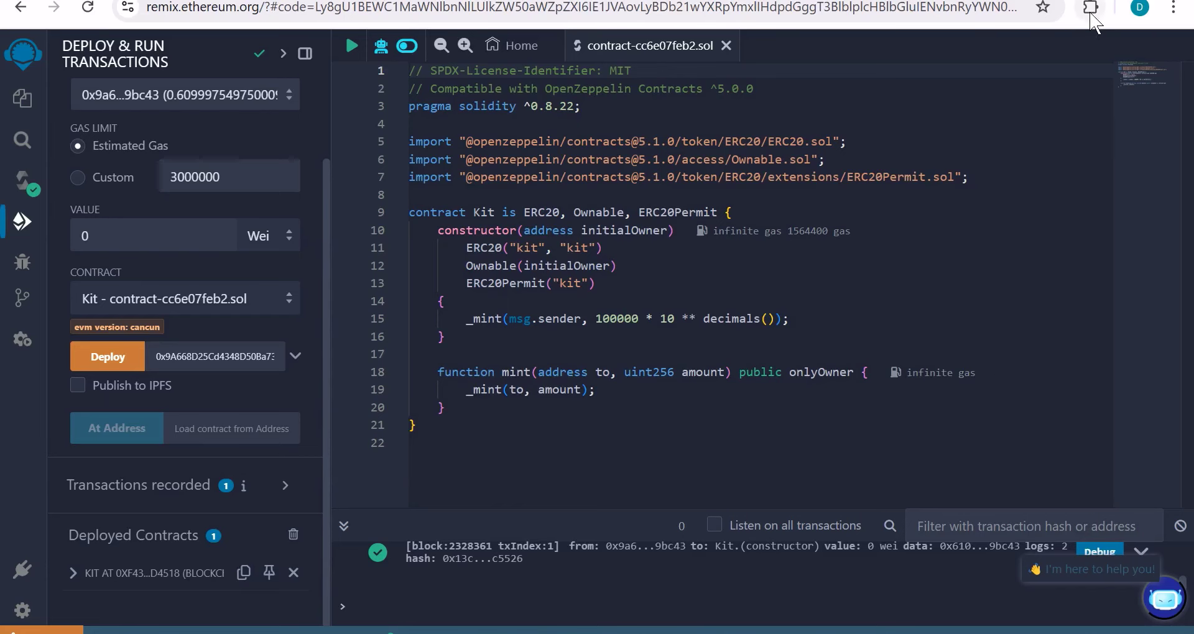
# Step: Copy the Kit contract deployment's transaction ID from MetaMask's Activity list
pyautogui.click(1090, 8)
pyautogui.click(882, 329)
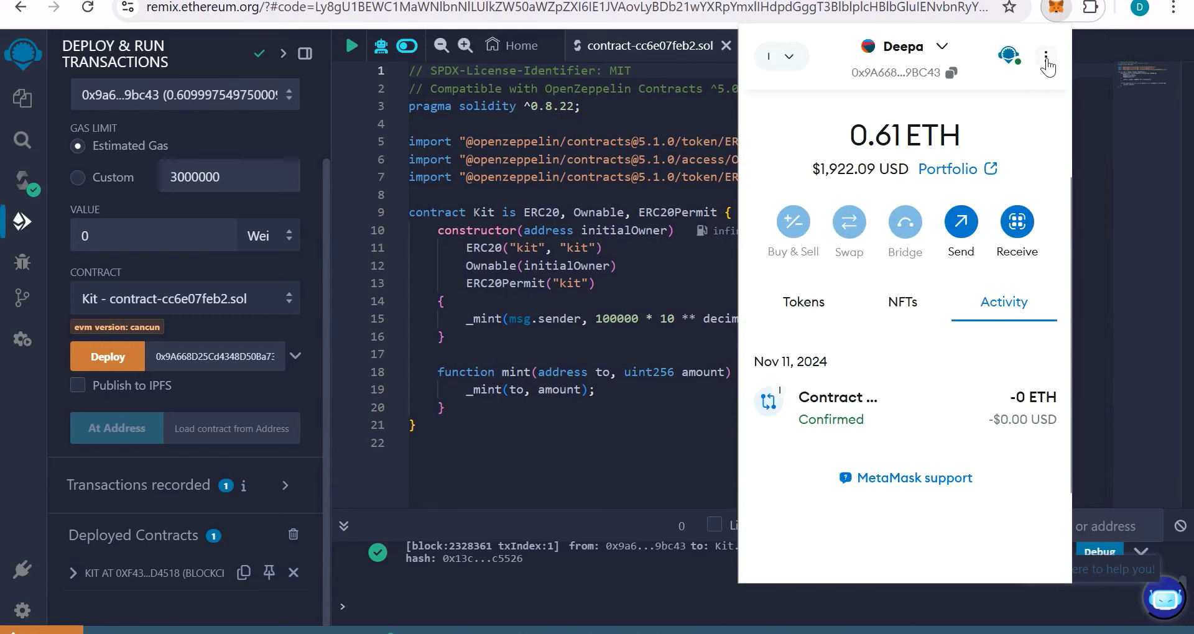
pyautogui.click(1046, 60)
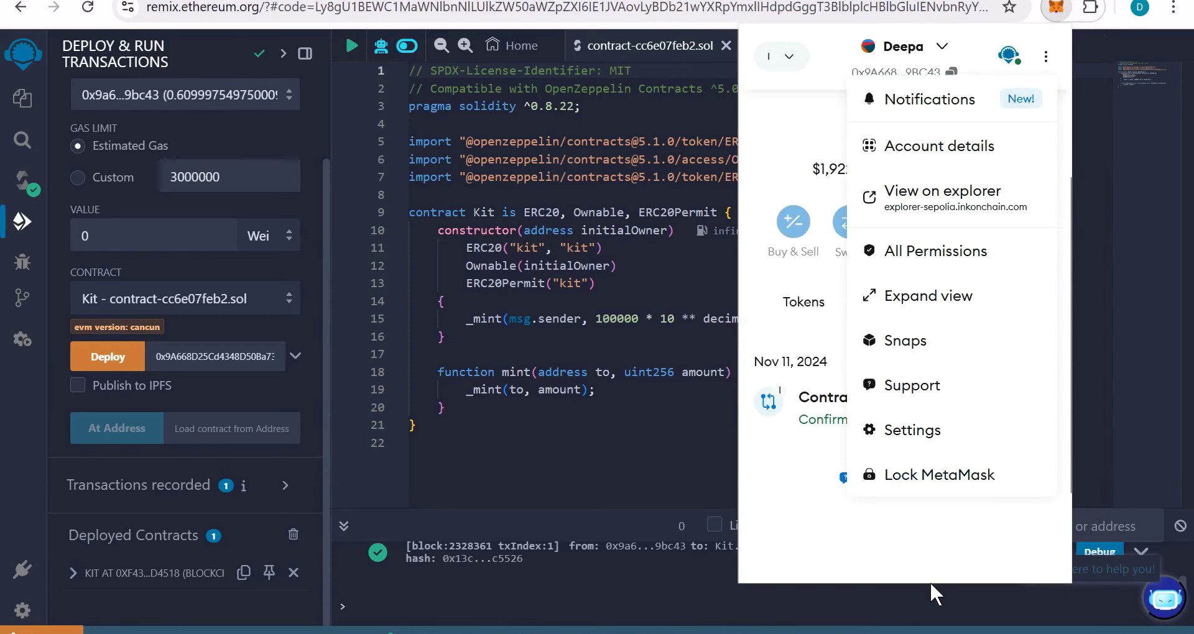
pyautogui.click(927, 510)
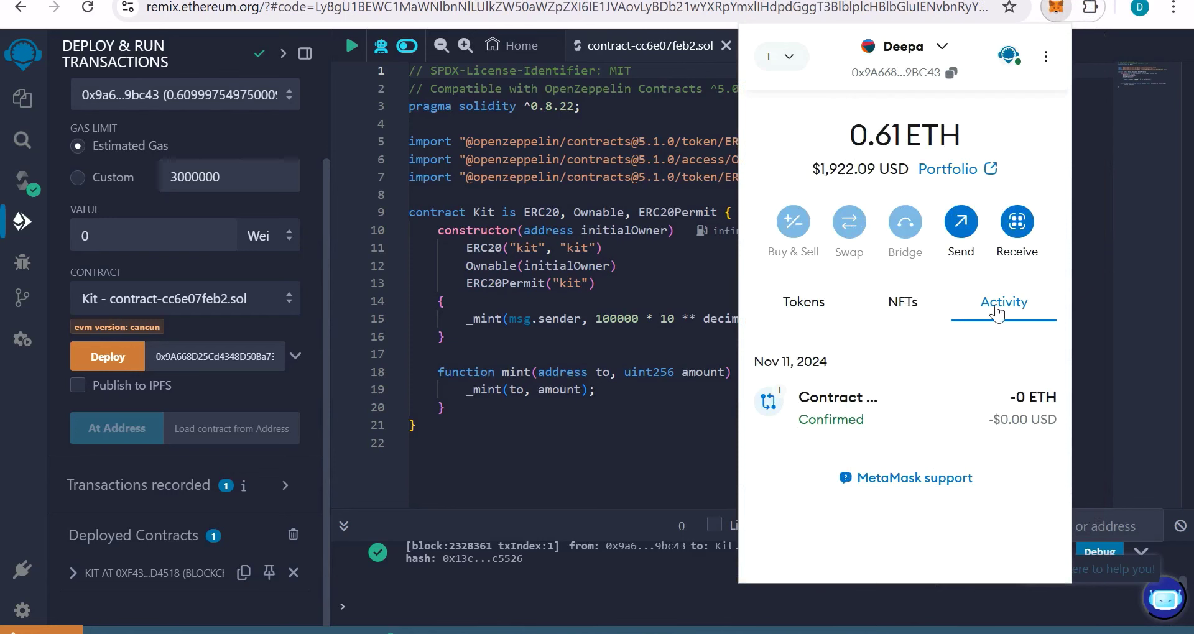
pyautogui.click(926, 414)
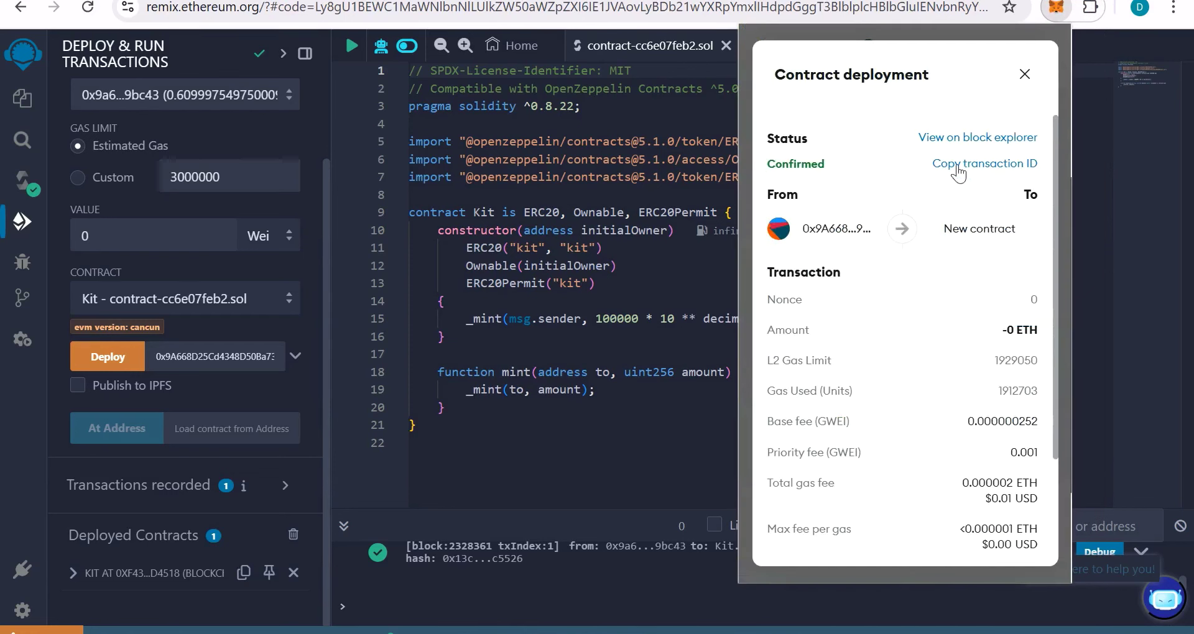
pyautogui.click(1002, 165)
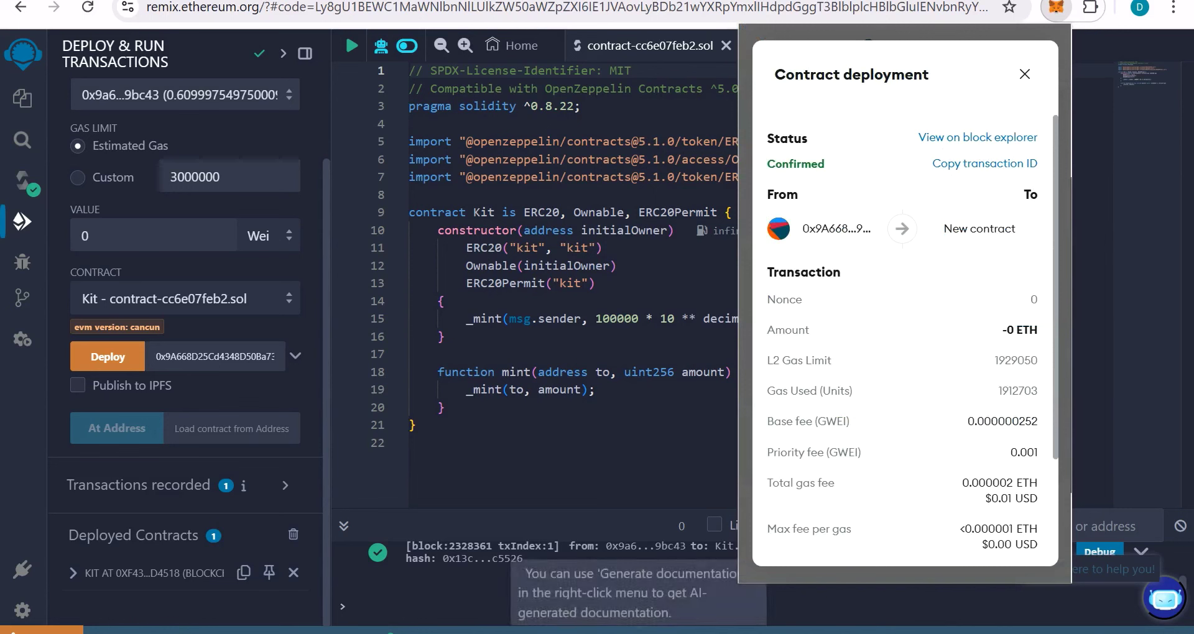
# Step: Paste the transaction hash after TxHash: in the note and view the deployment on the block explorer
pyautogui.hotkey('alt', 'Tab')
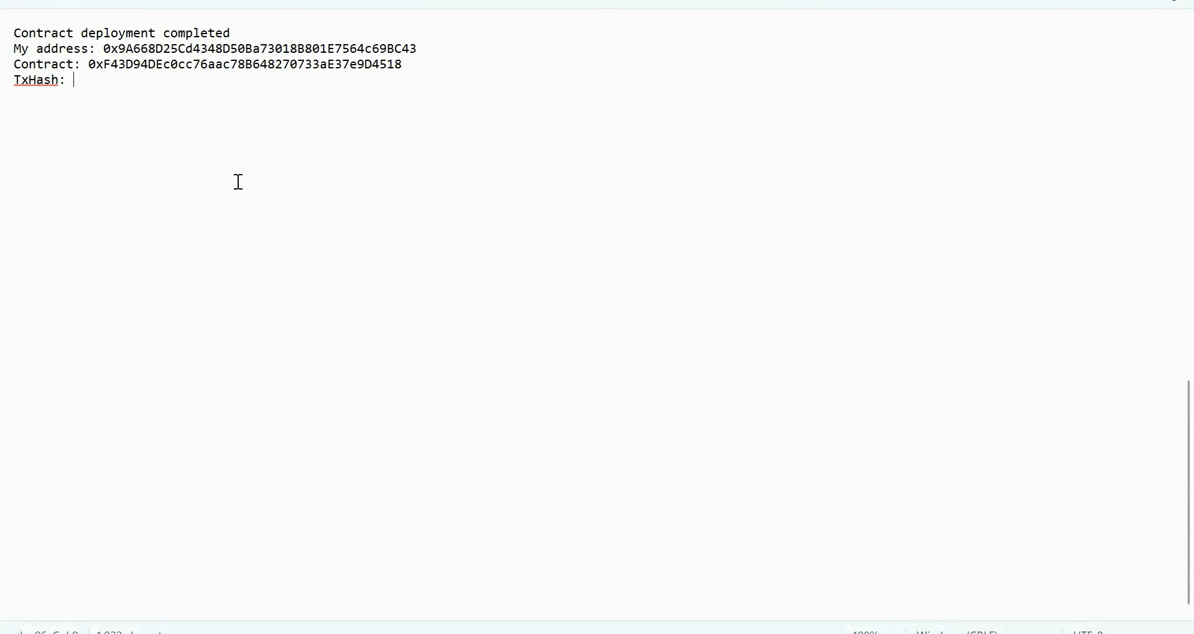
pyautogui.hotkey('ctrl', 'v')
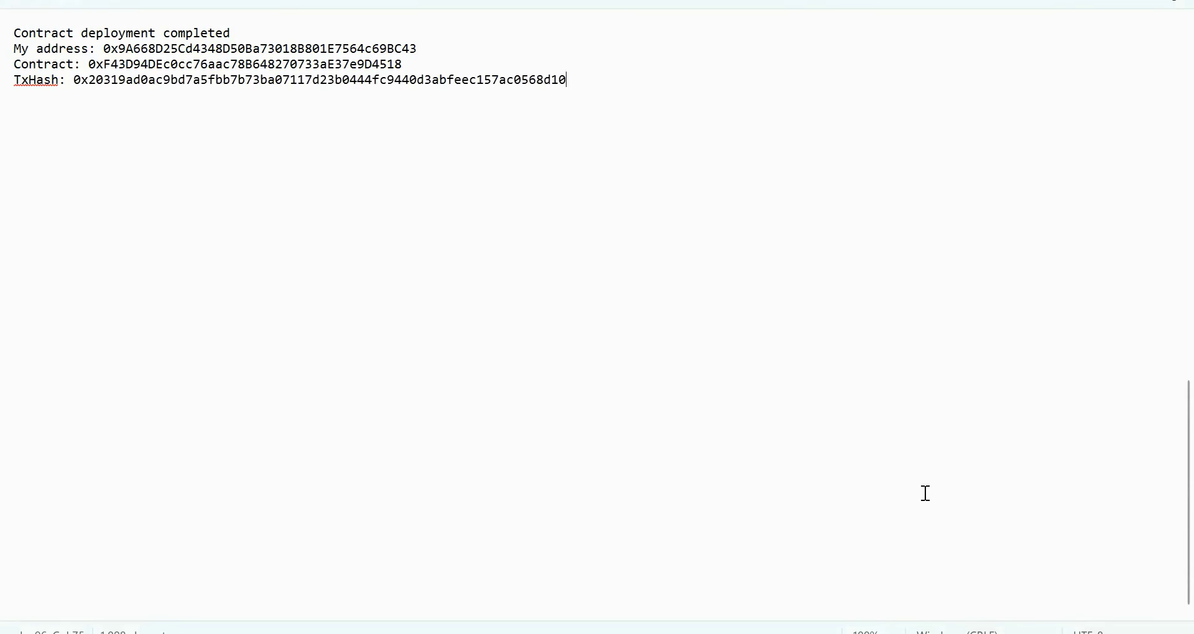
pyautogui.hotkey('alt', 'Tab')
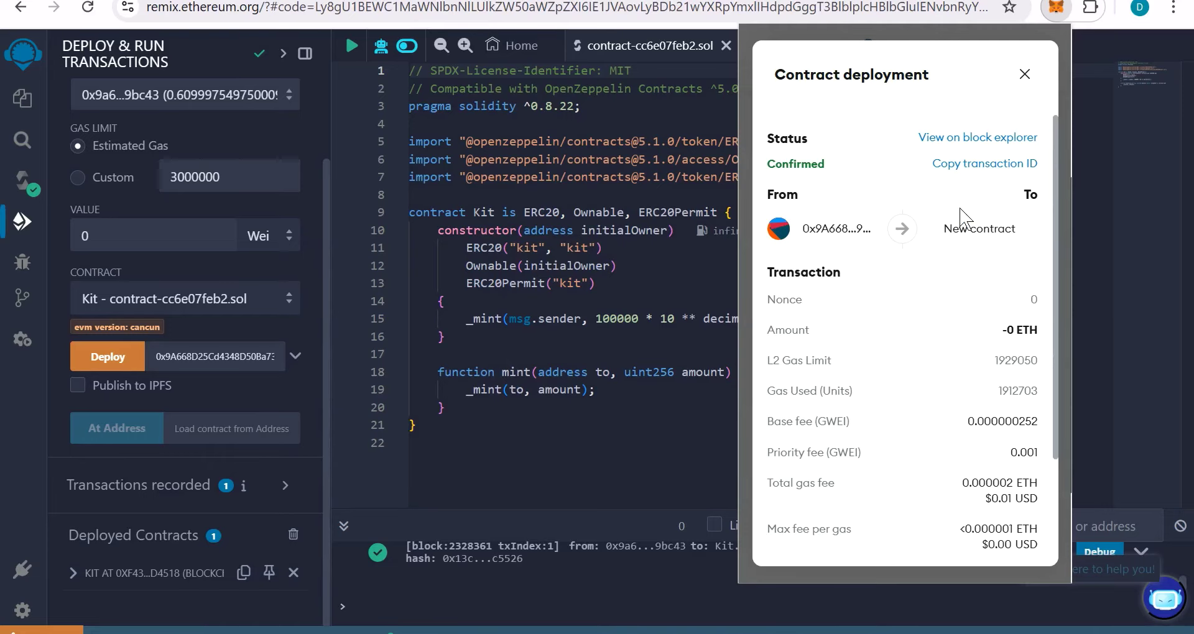
pyautogui.click(962, 141)
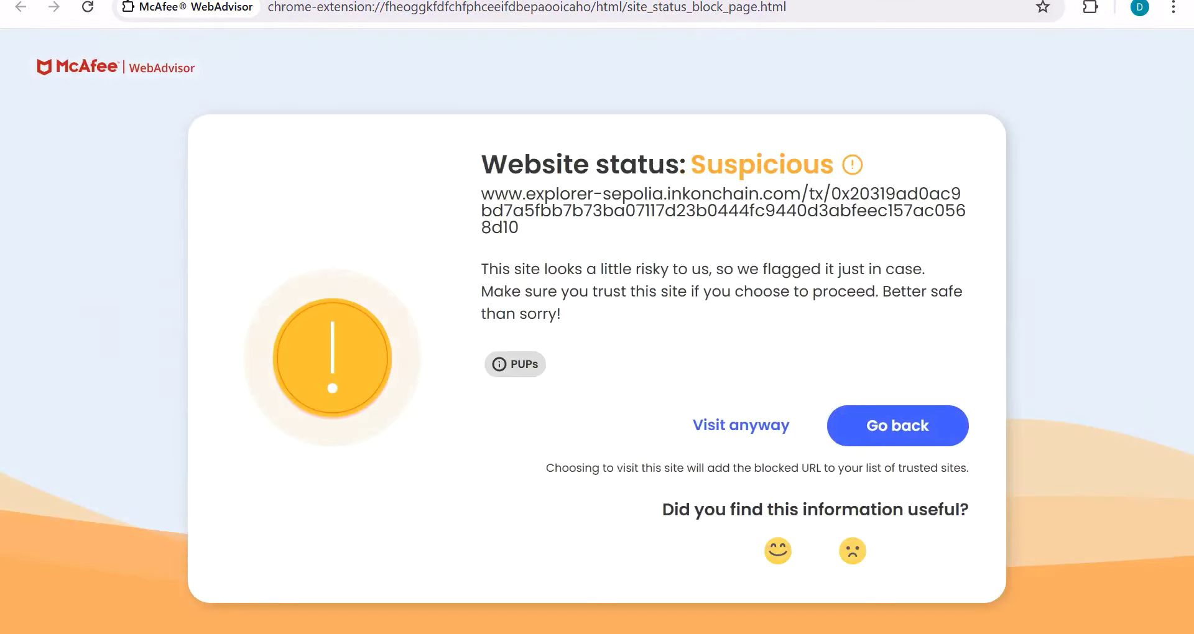
# Step: Confirm the Kit deployment shows Success on Ink Sepolia Explorer and copy the four-line note
pyautogui.click(677, 495)
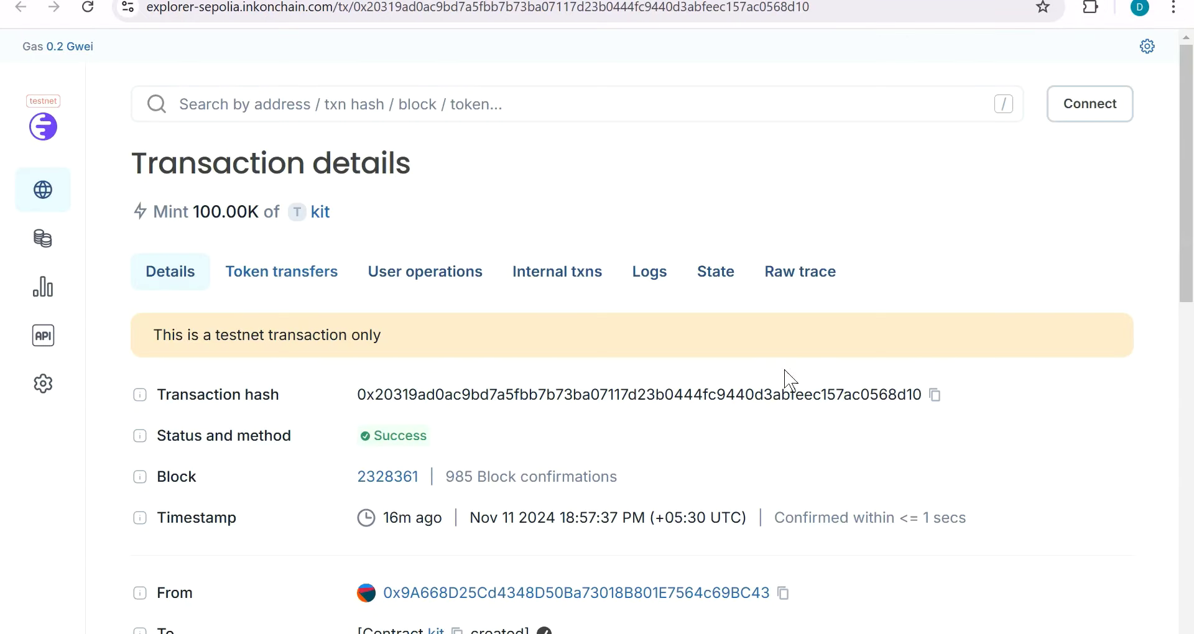
pyautogui.click(935, 394)
pyautogui.hotkey('alt', 'Tab')
pyautogui.hotkey('ctrl', 'v')
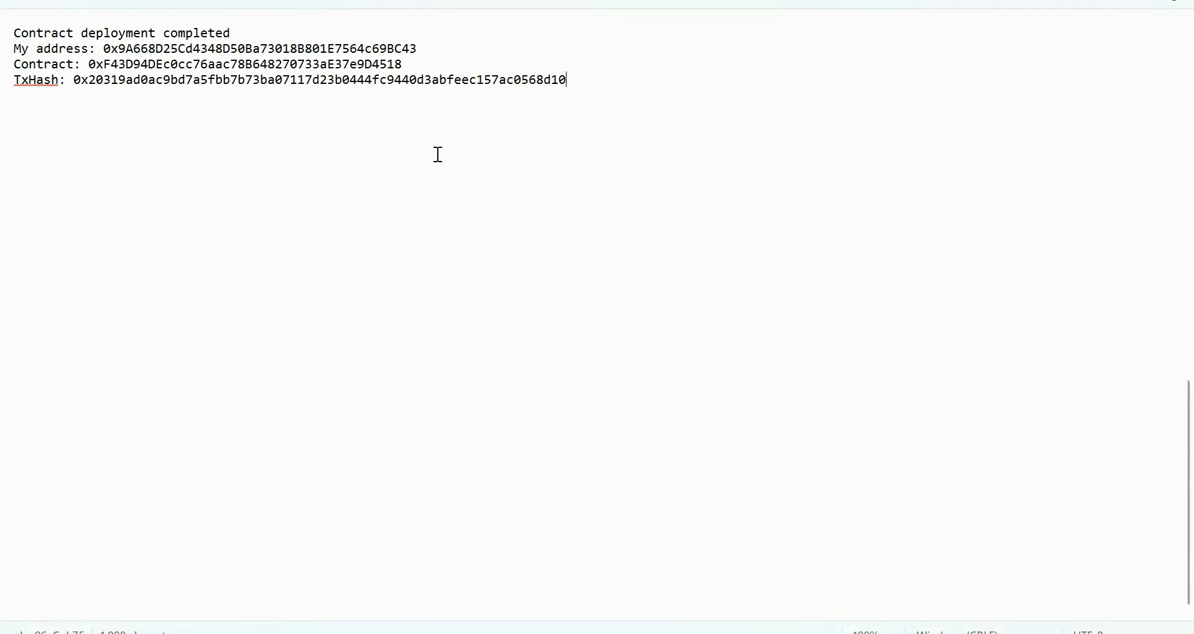
pyautogui.moveTo(577, 81); pyautogui.dragTo(3, 43)
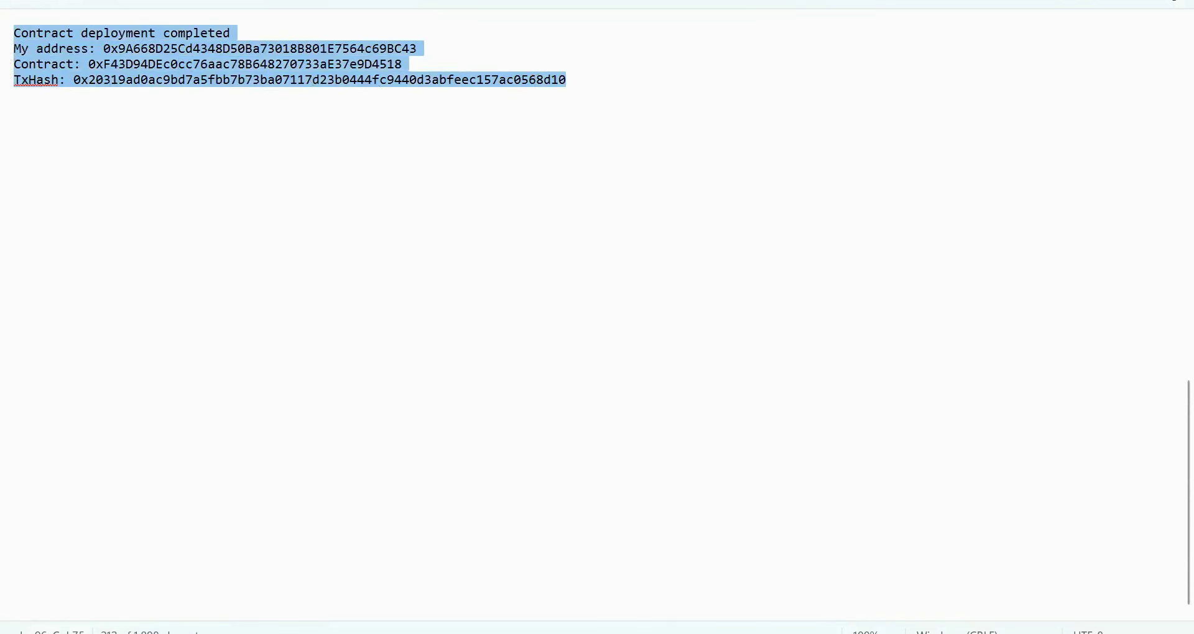
pyautogui.hotkey('alt', 'Tab')
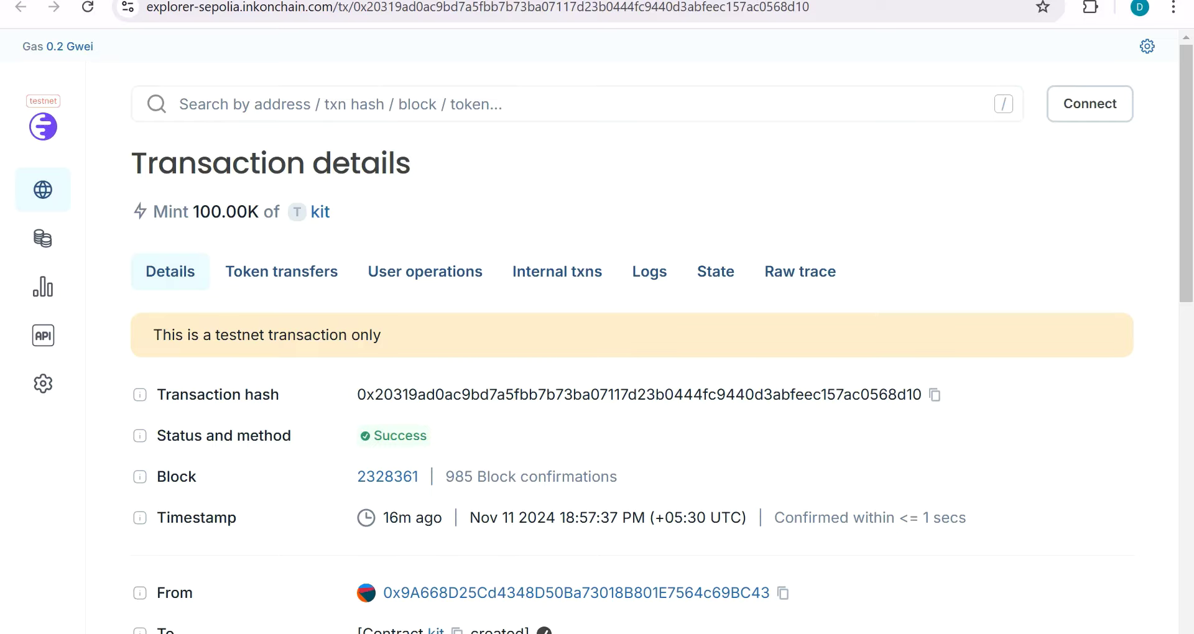
pyautogui.hotkey('ctrl', 'Tab')
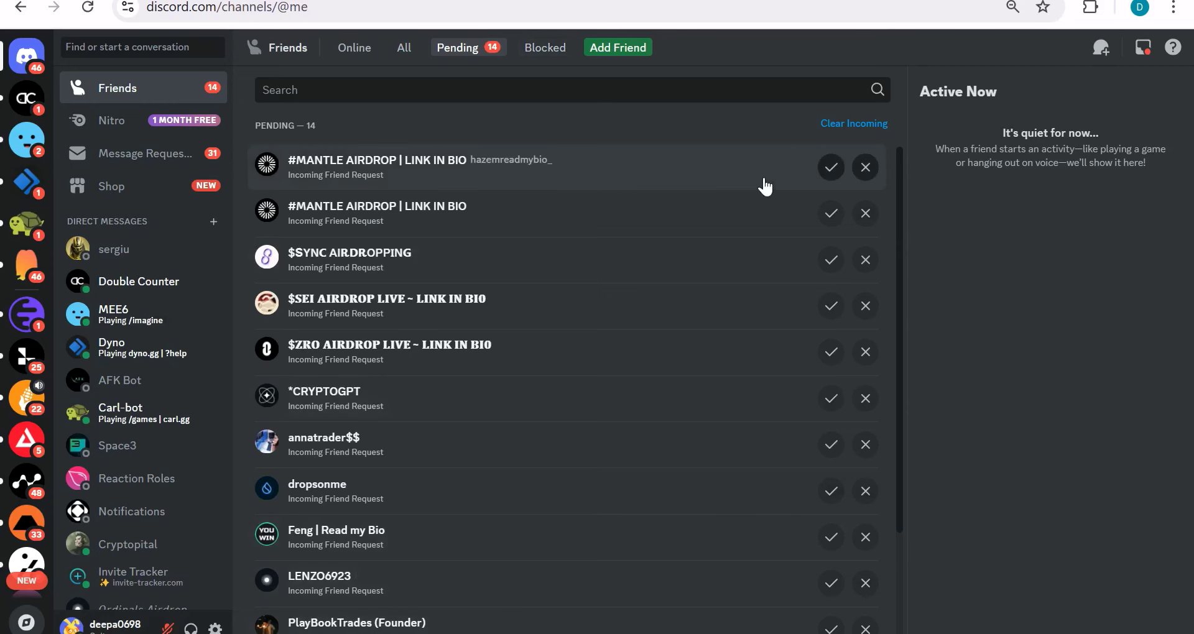
# Step: Post the deployment note in Ink's #feedback channel and open the guild.xyz/inkonchain link
pyautogui.click(26, 314)
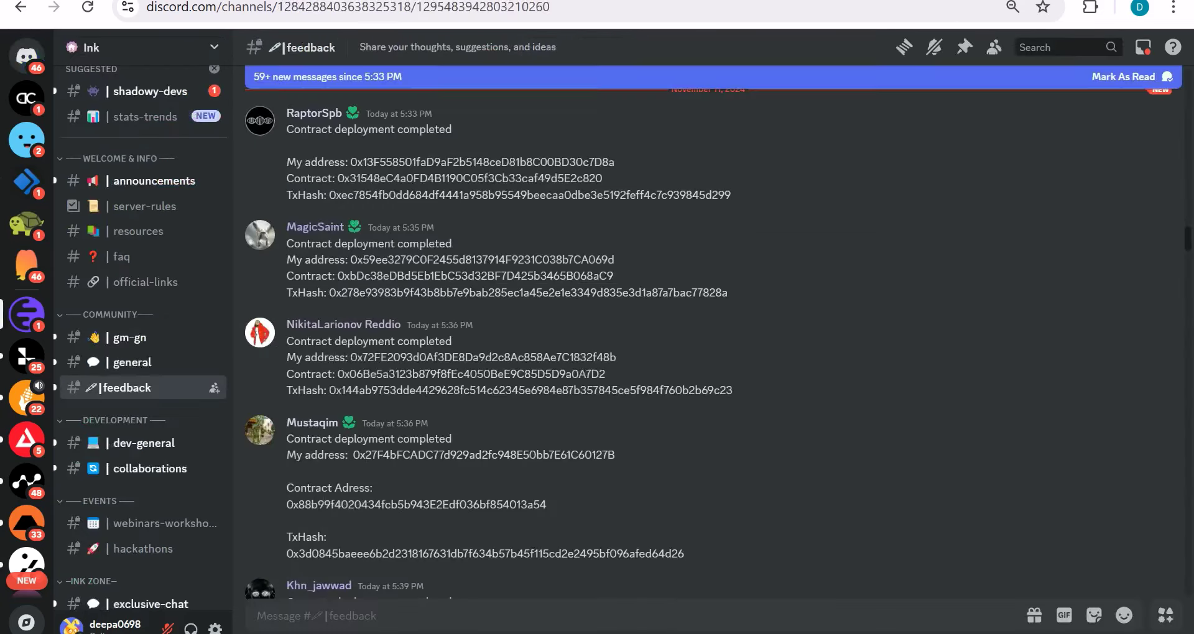
pyautogui.hotkey('ctrl', 'v')
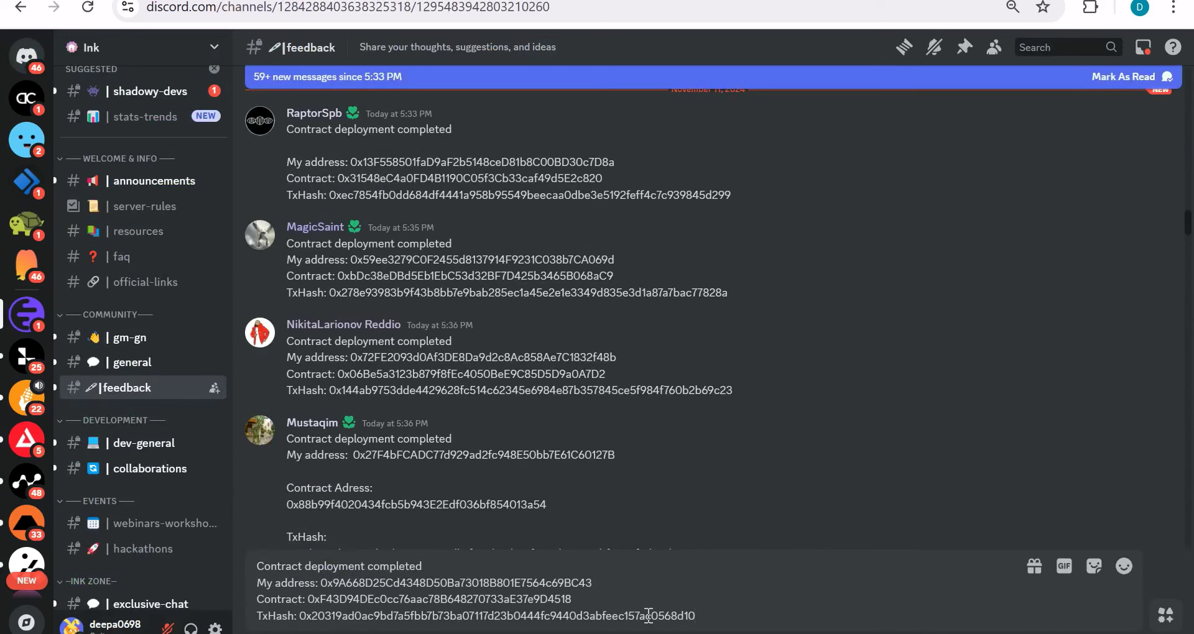
pyautogui.press('Return')
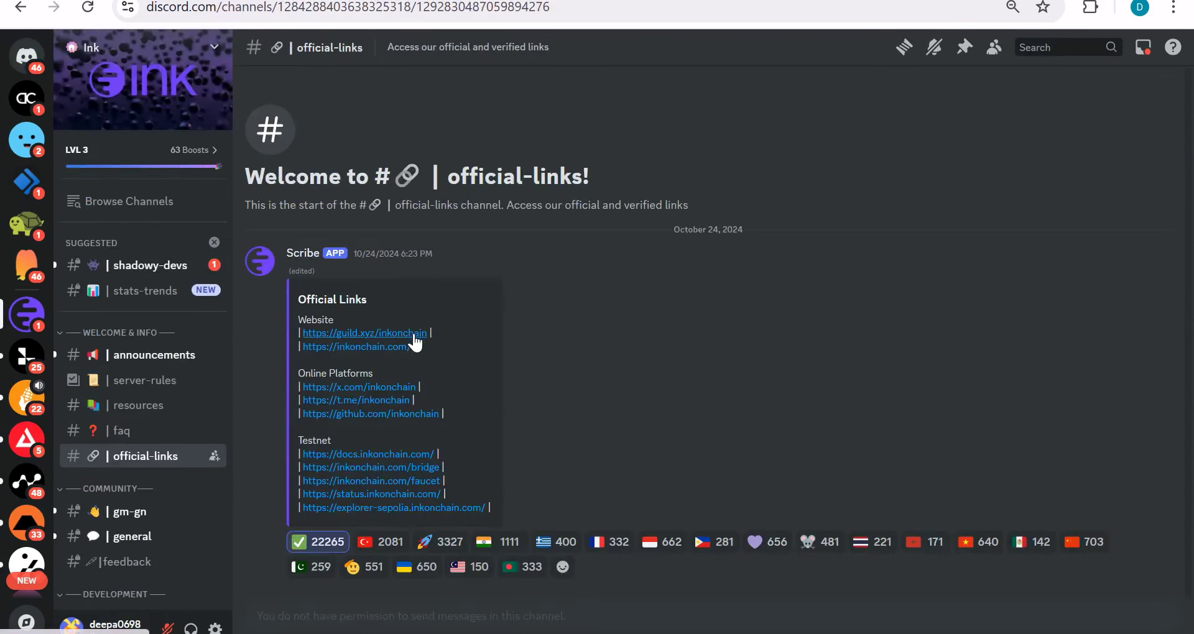
pyautogui.click(408, 336)
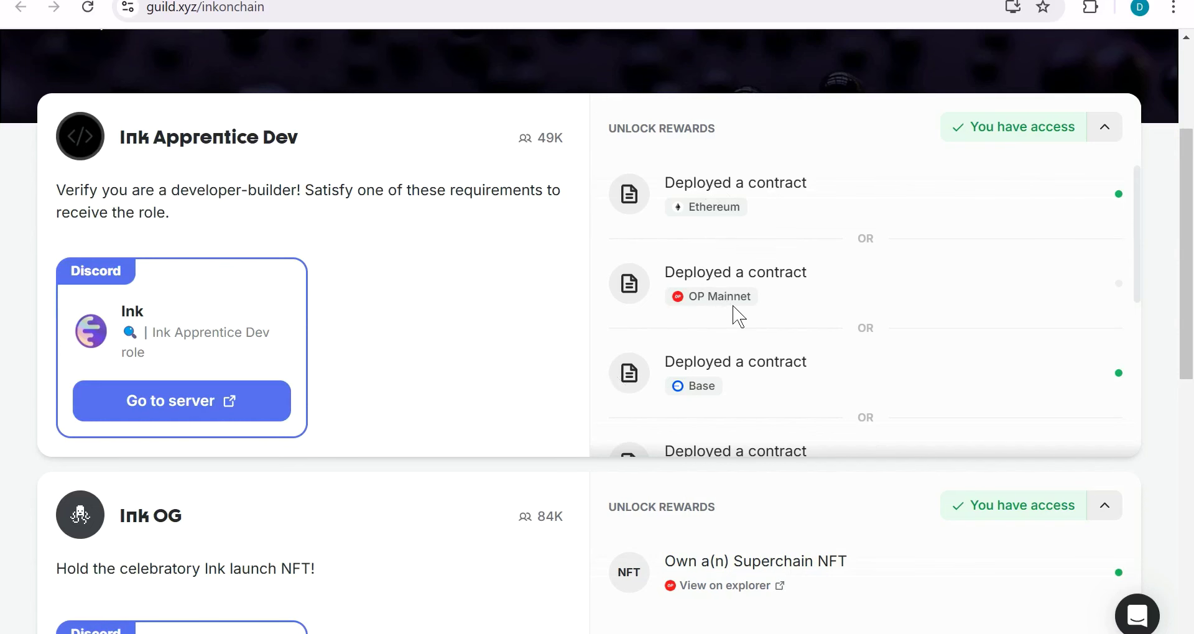
pyautogui.hotkey('ctrl', 'Tab')
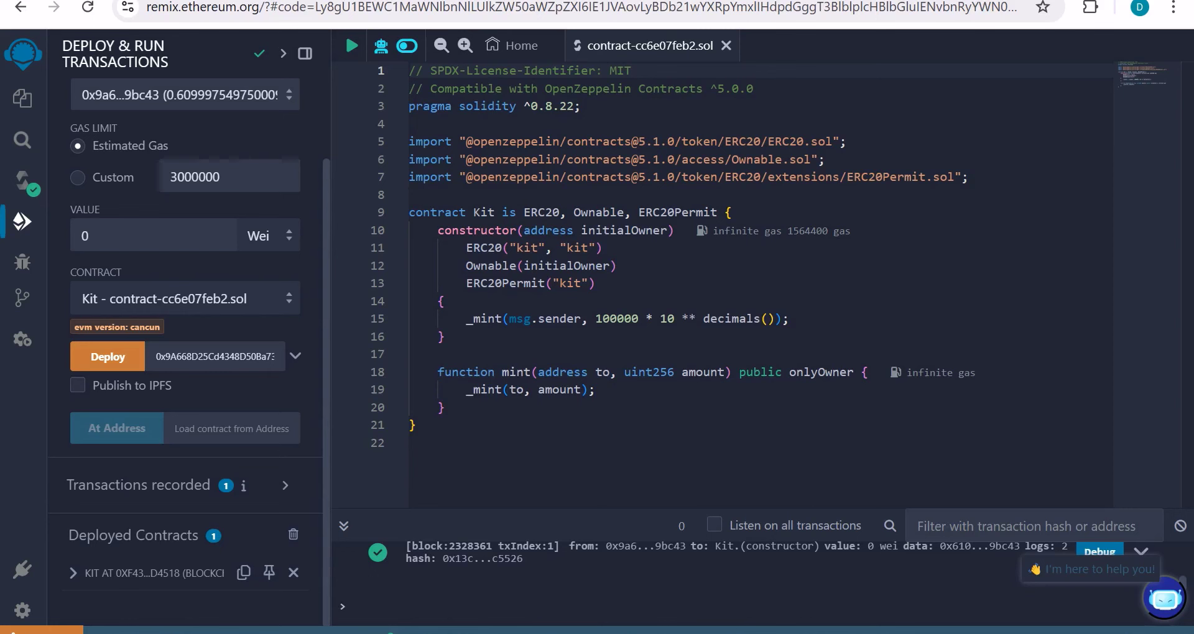
# Step: Confirm leaving the Remix page and return to the Wizard's kit ERC20 contract
pyautogui.click(1090, 8)
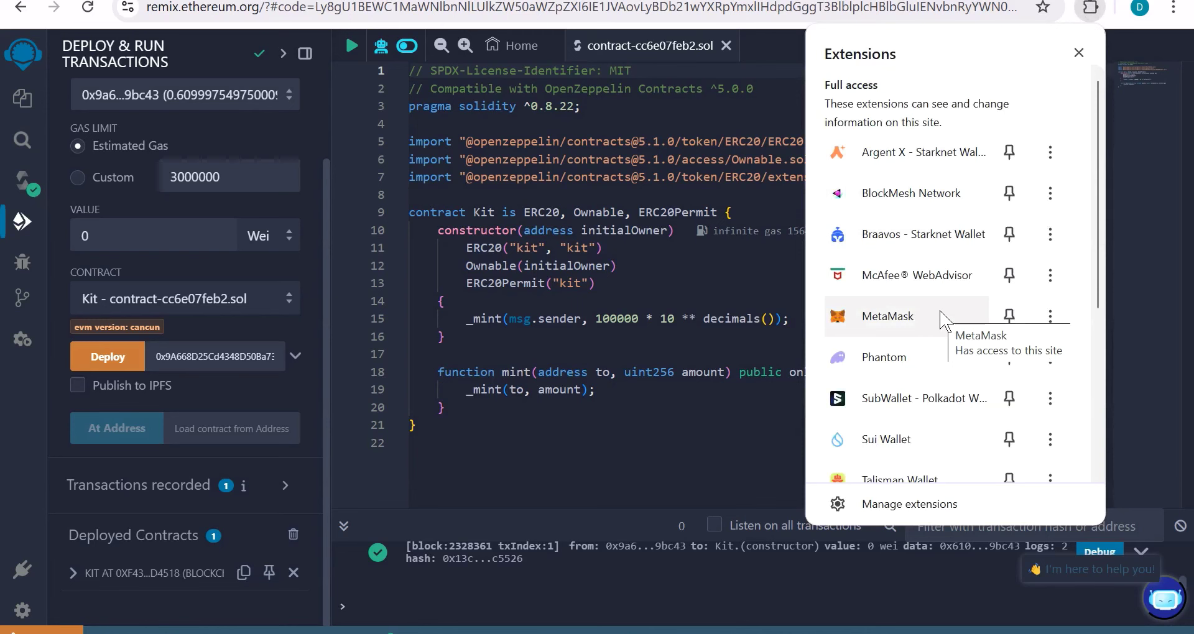
pyautogui.scroll(-1, 932, 436)
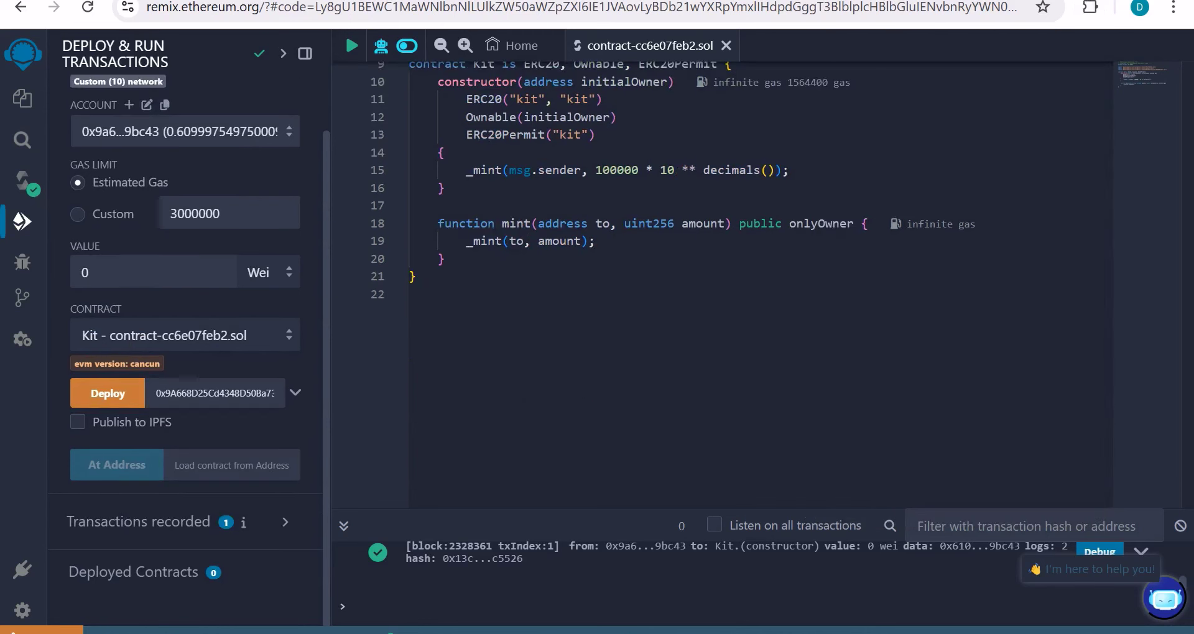
pyautogui.click(659, 126)
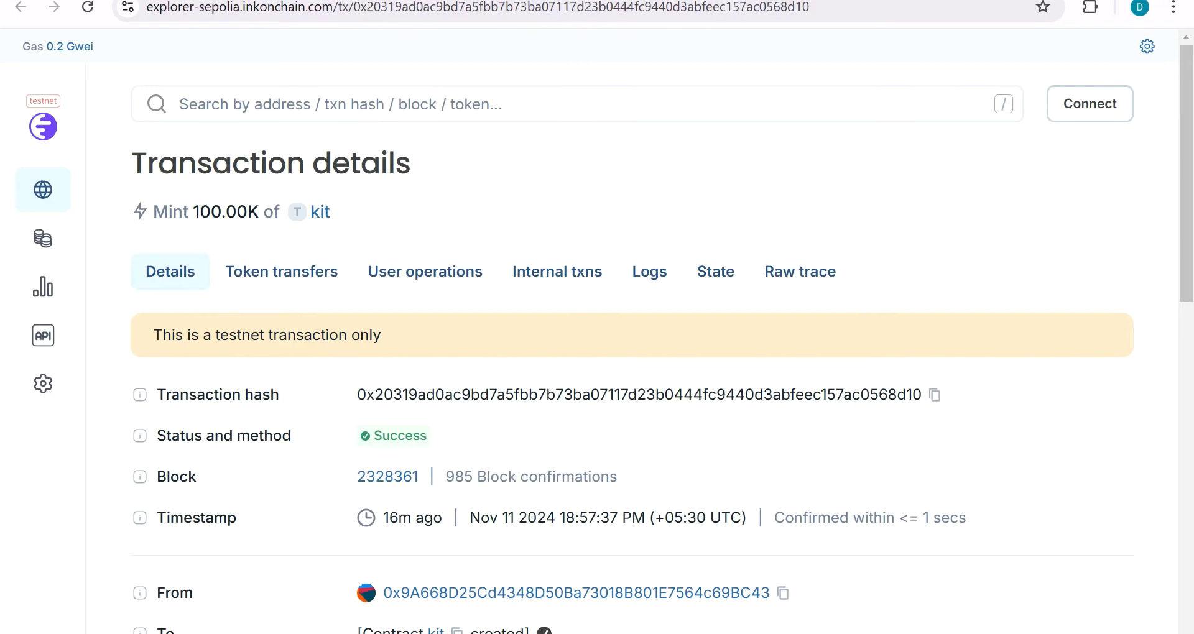
pyautogui.hotkey('ctrl', 'Tab')
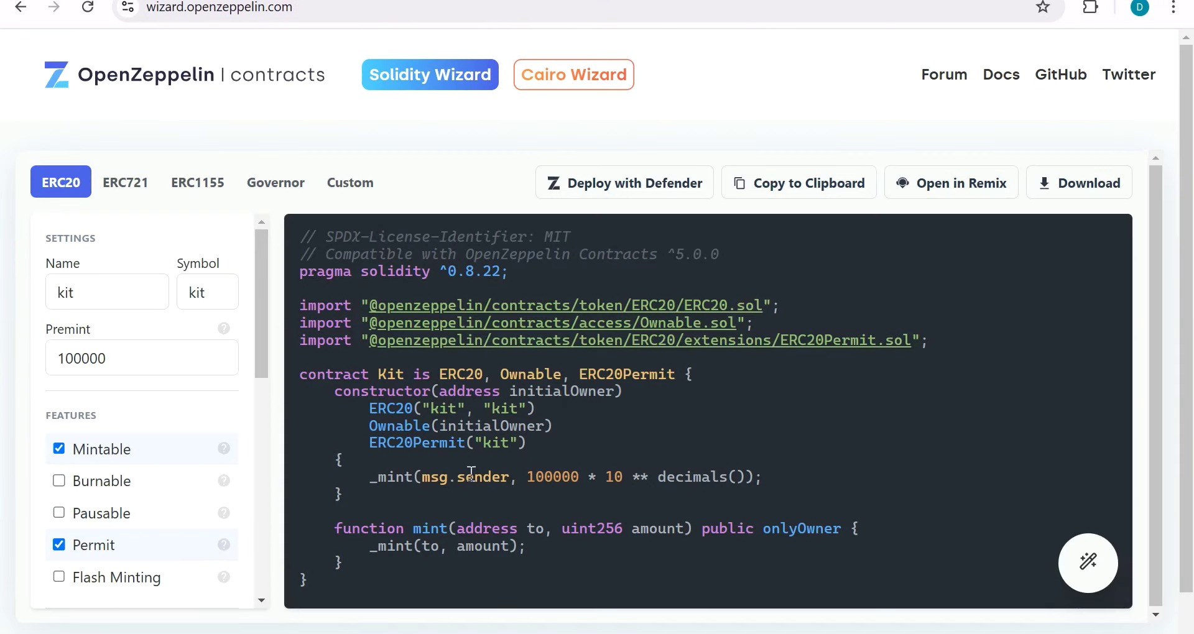
# Step: Check the MetaMask wallet, then send the kit ERC20 contract from the Wizard to Remix
pyautogui.click(1091, 8)
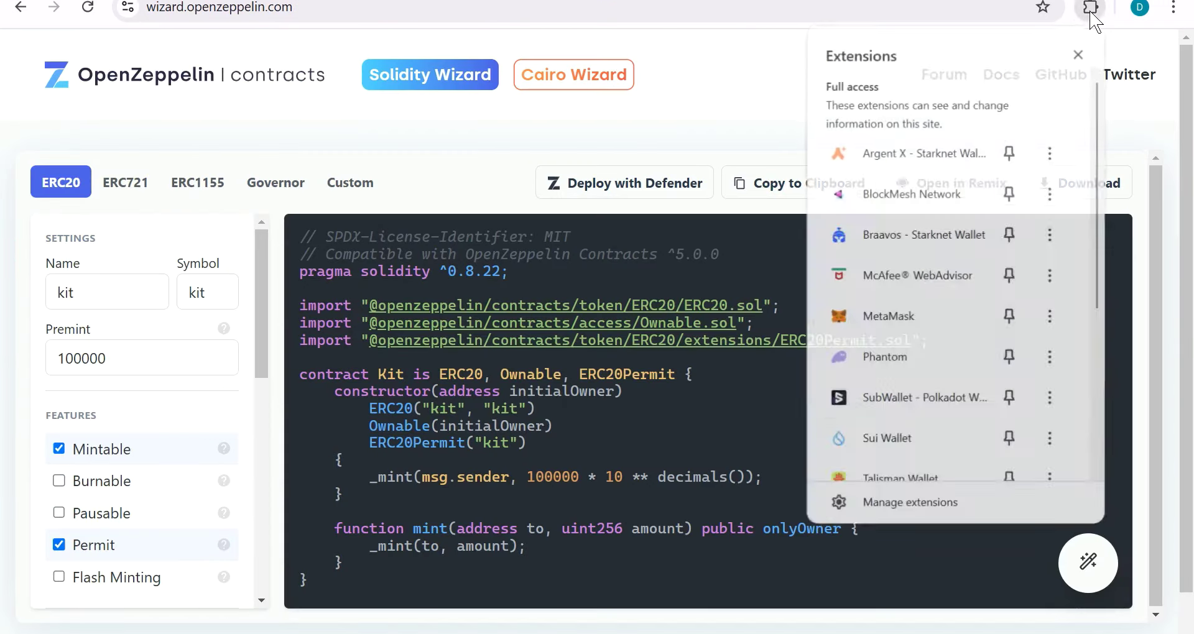
pyautogui.click(908, 315)
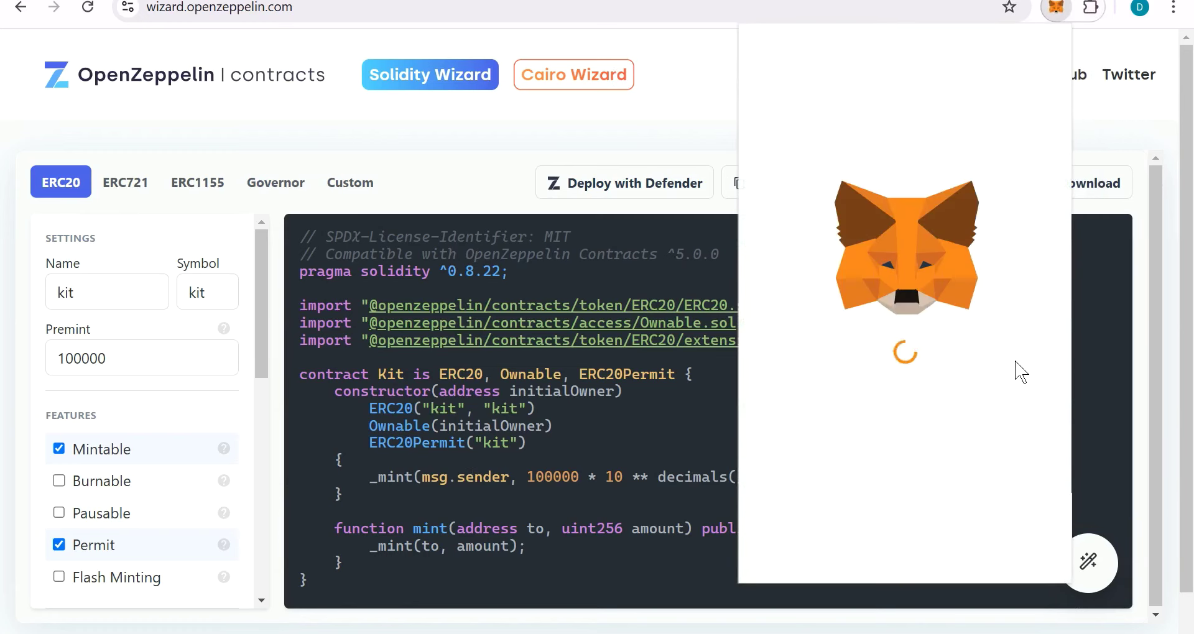
pyautogui.click(675, 121)
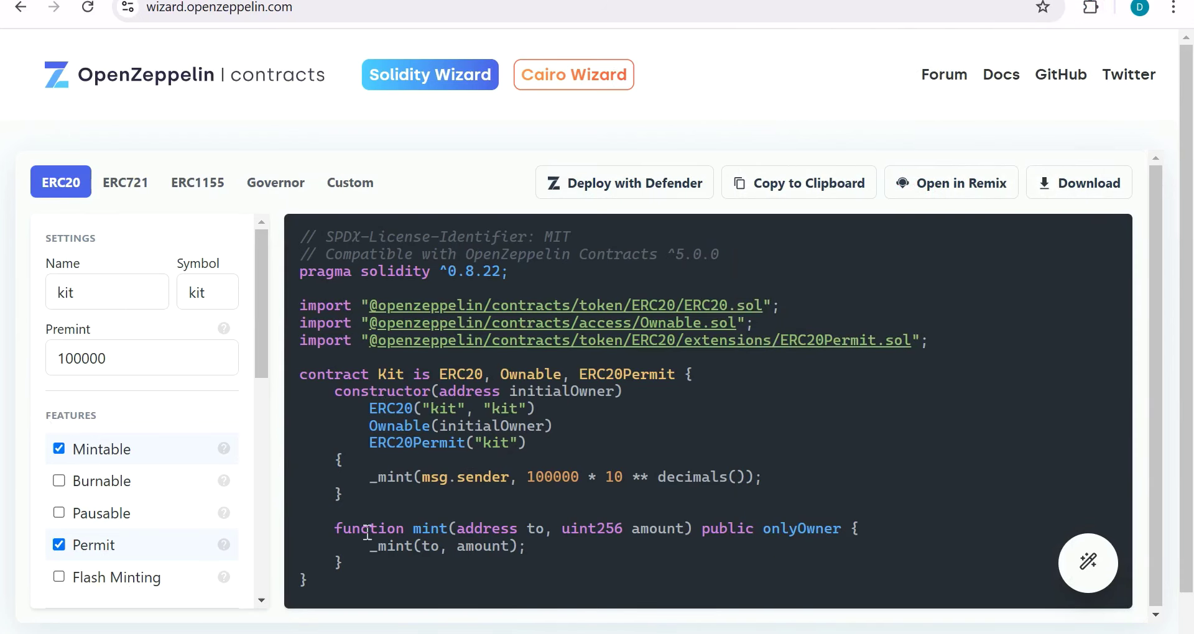
pyautogui.click(928, 195)
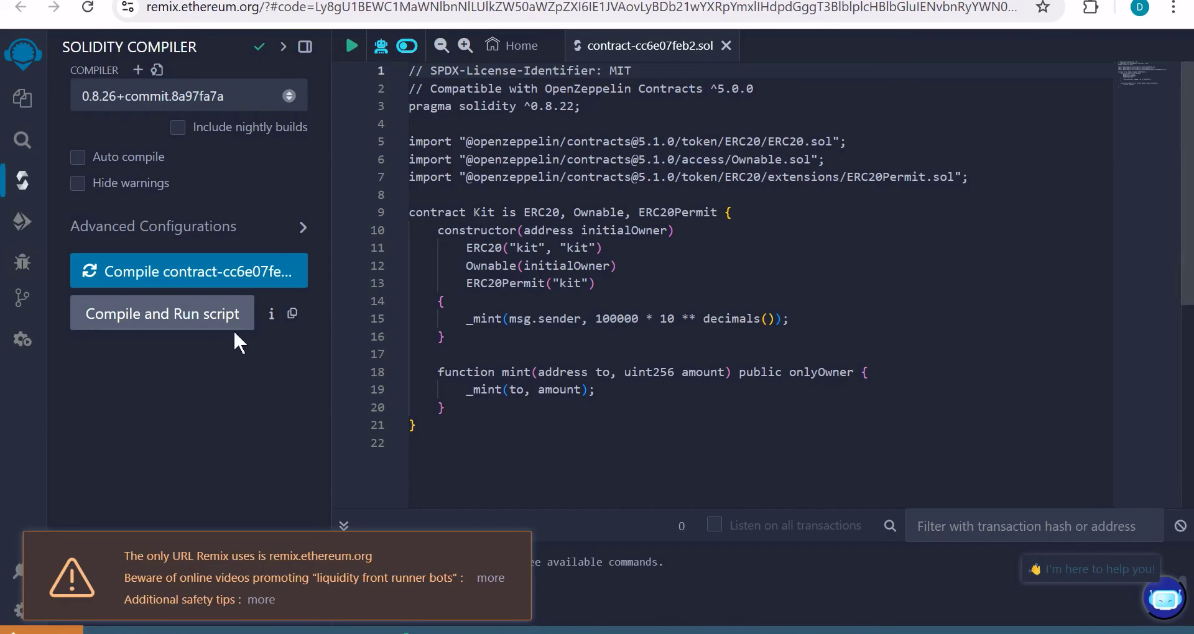
# Step: Compile the Kit contract and bring up the MetaMask wallet
pyautogui.click(243, 287)
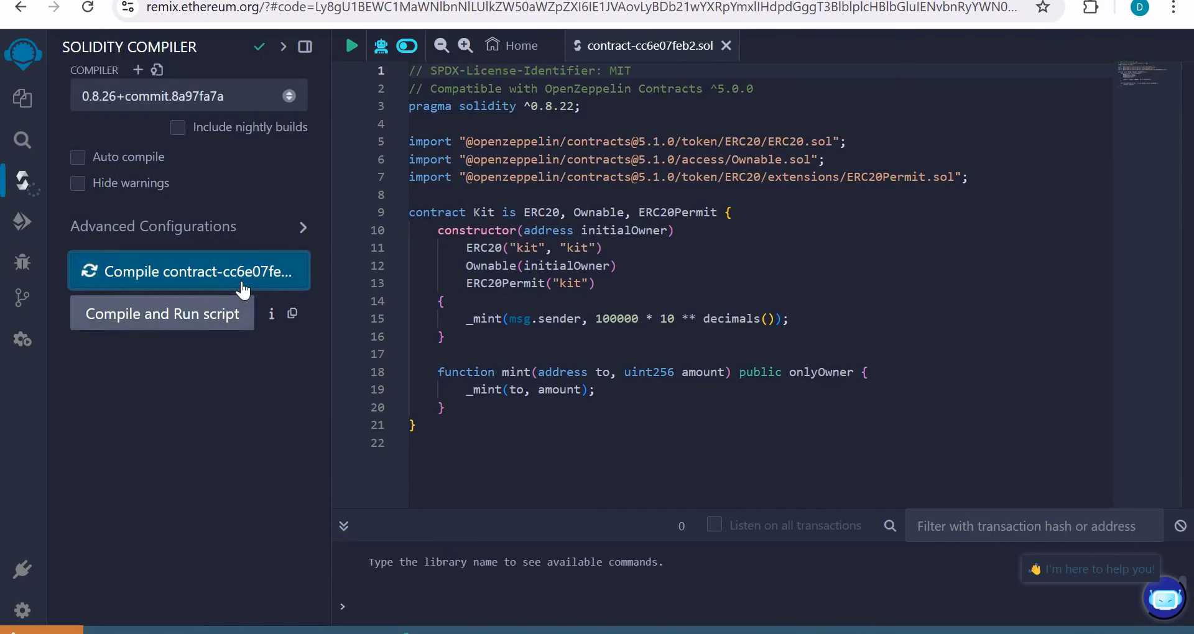
pyautogui.click(1091, 7)
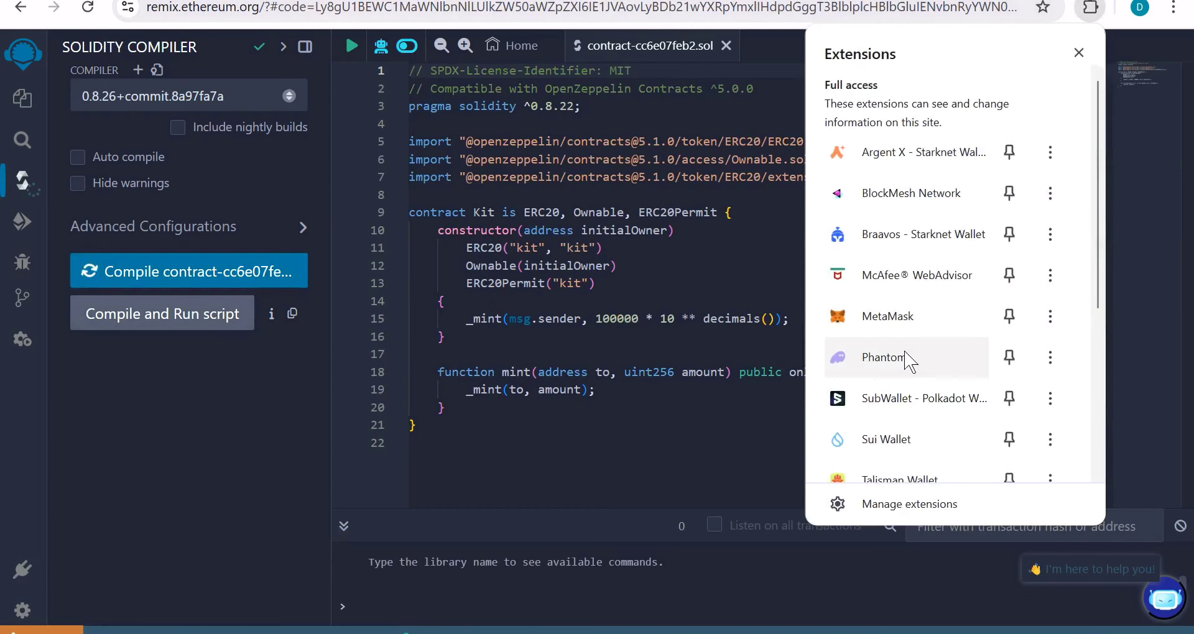
pyautogui.click(917, 325)
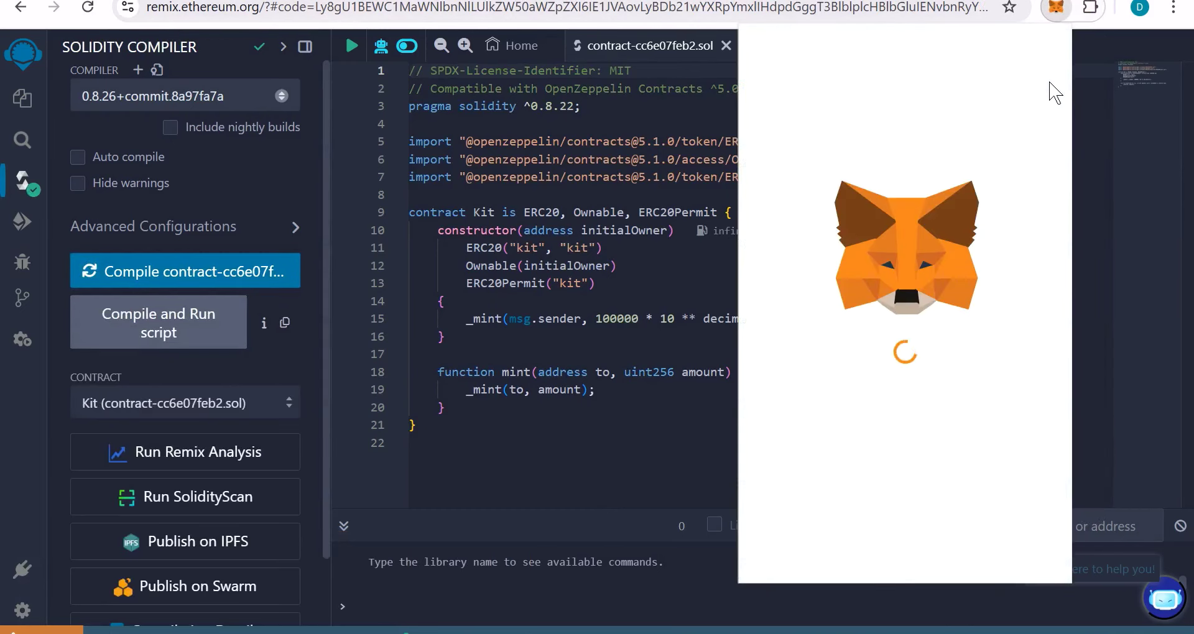
# Step: Disconnect the MetaMask account from remix.ethereum.org and reconnect it, granting Remix permission
pyautogui.click(1020, 52)
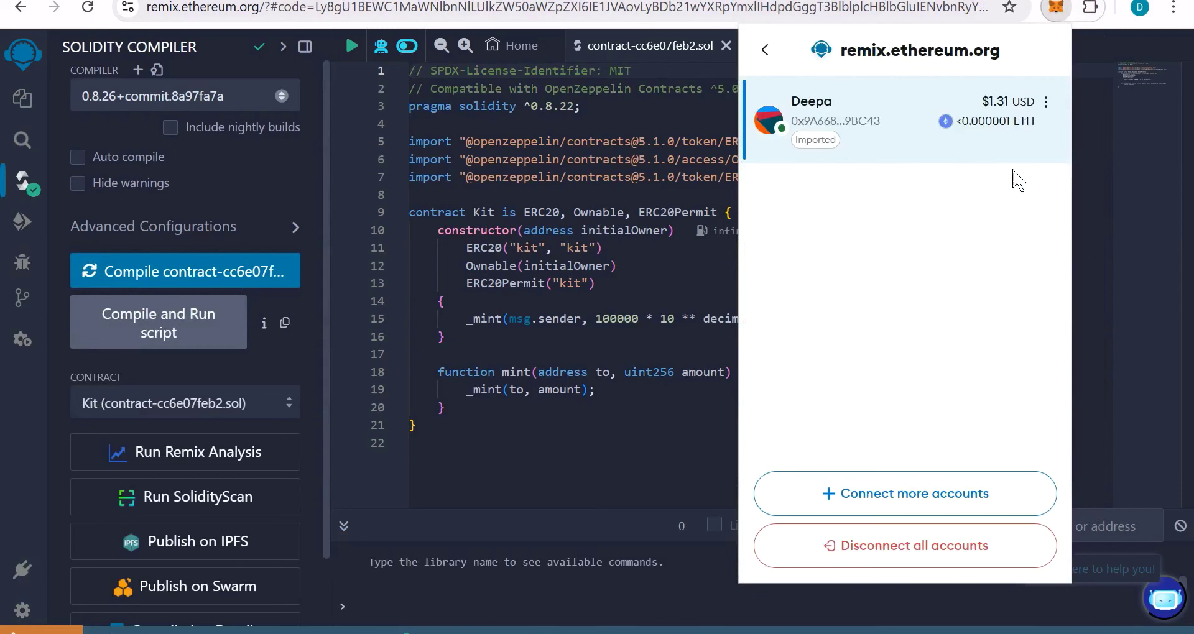
pyautogui.click(1046, 101)
pyautogui.click(985, 193)
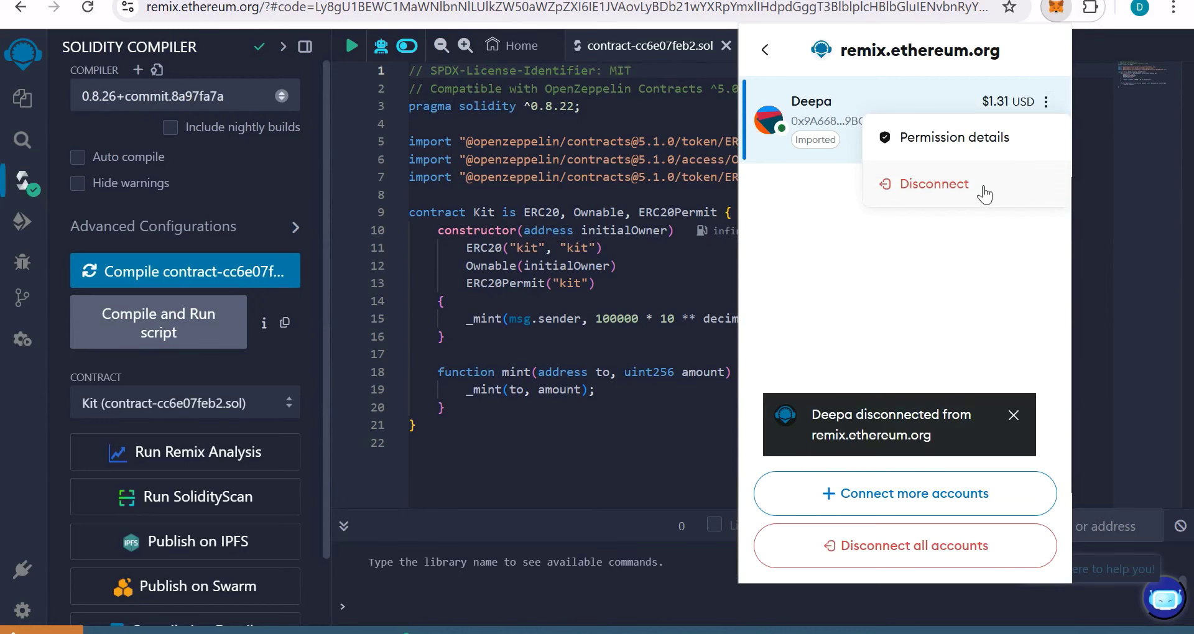
pyautogui.click(944, 550)
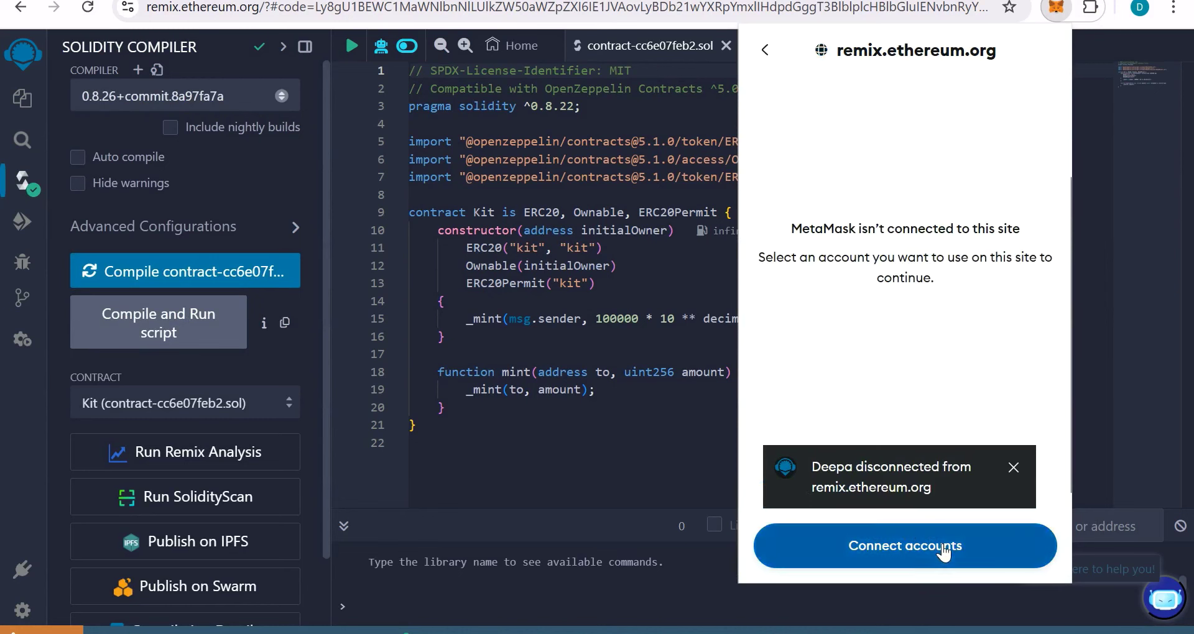
pyautogui.click(965, 557)
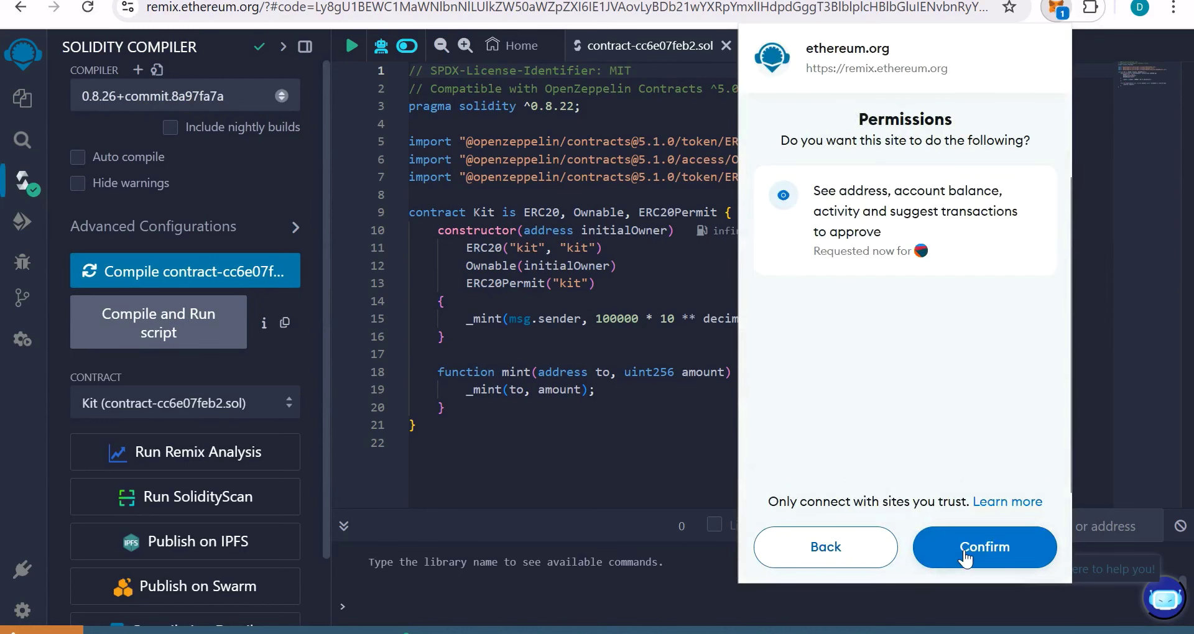
pyautogui.click(965, 555)
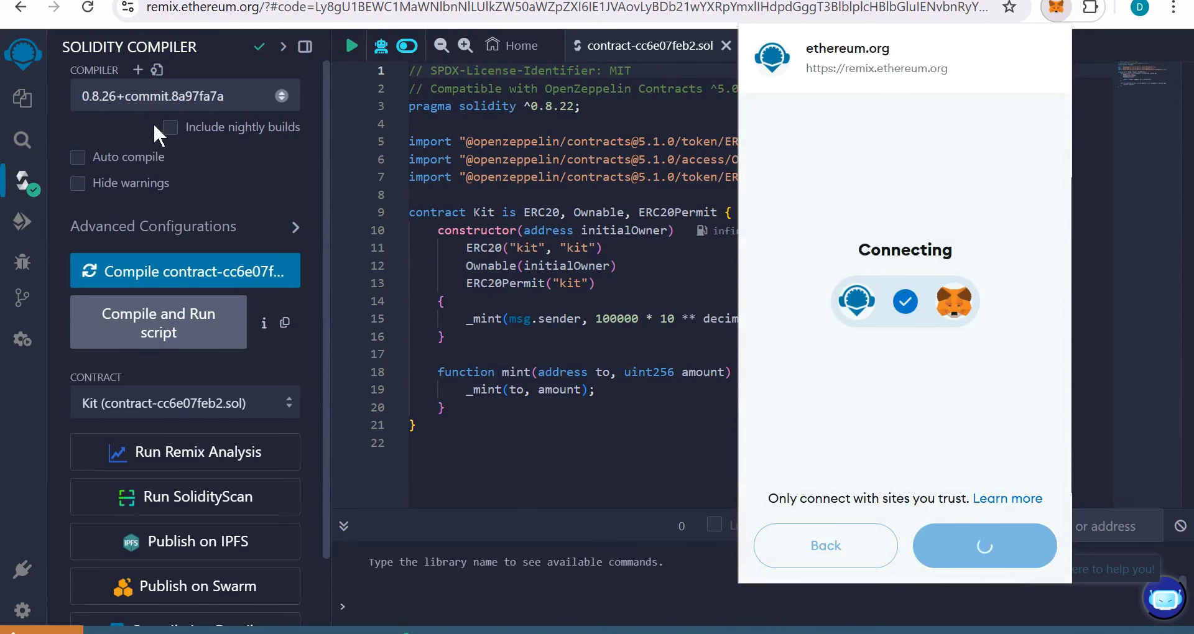
pyautogui.click(22, 221)
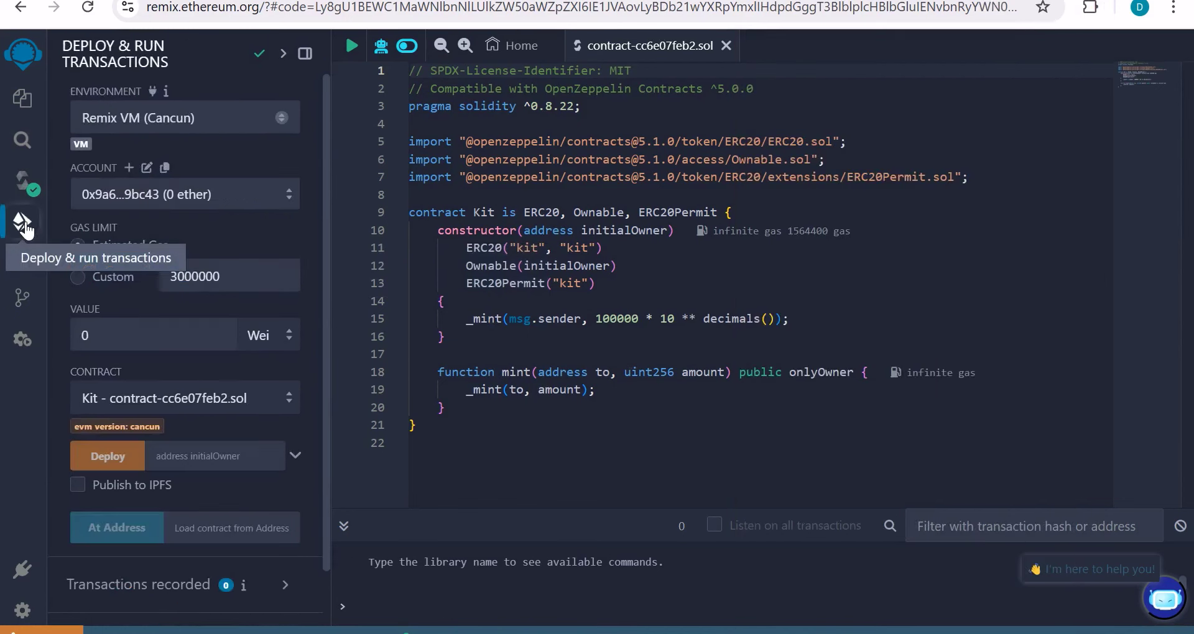
# Step: Deploy the Kit token with Injected Provider - MetaMask and confirm the transaction in MetaMask
pyautogui.click(201, 120)
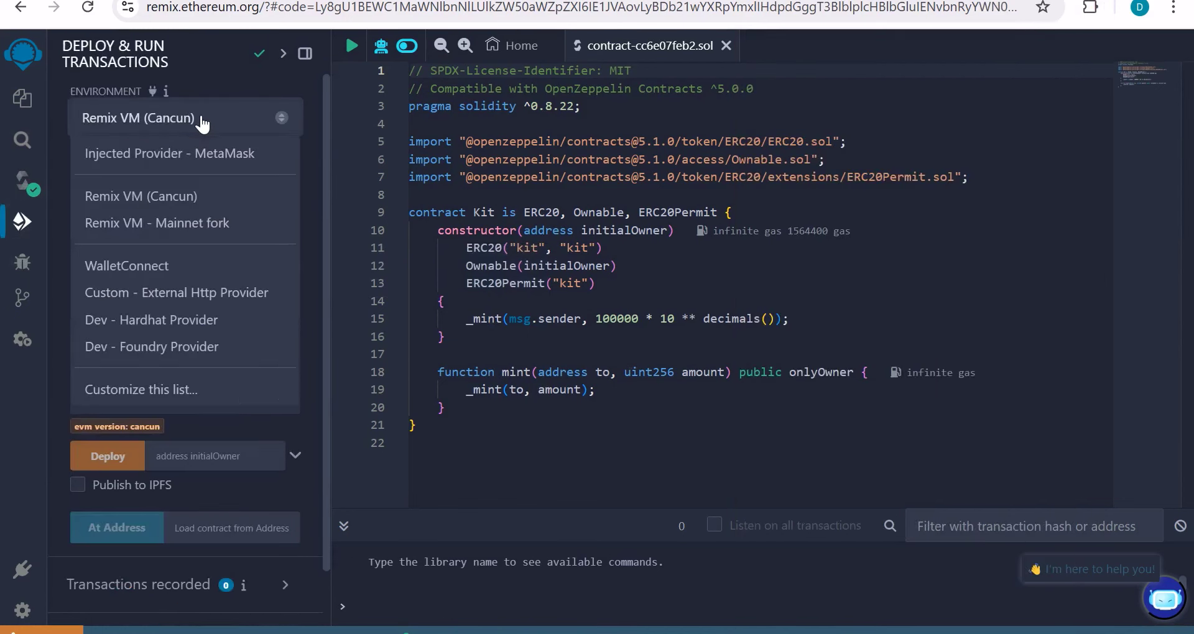
pyautogui.click(226, 154)
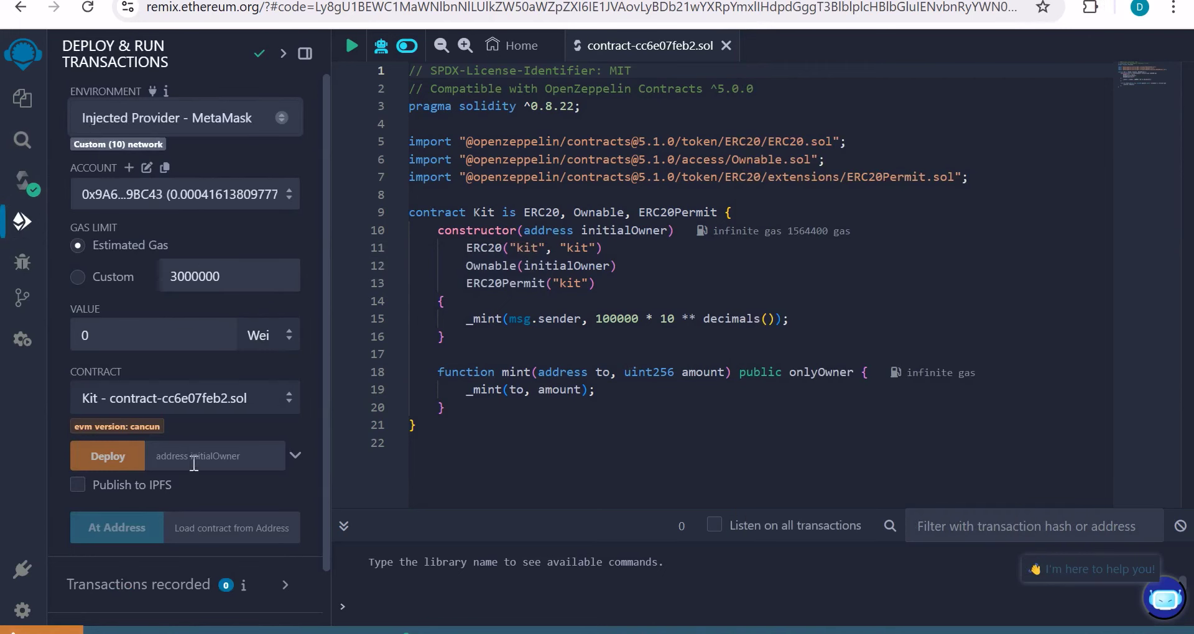
pyautogui.click(1091, 9)
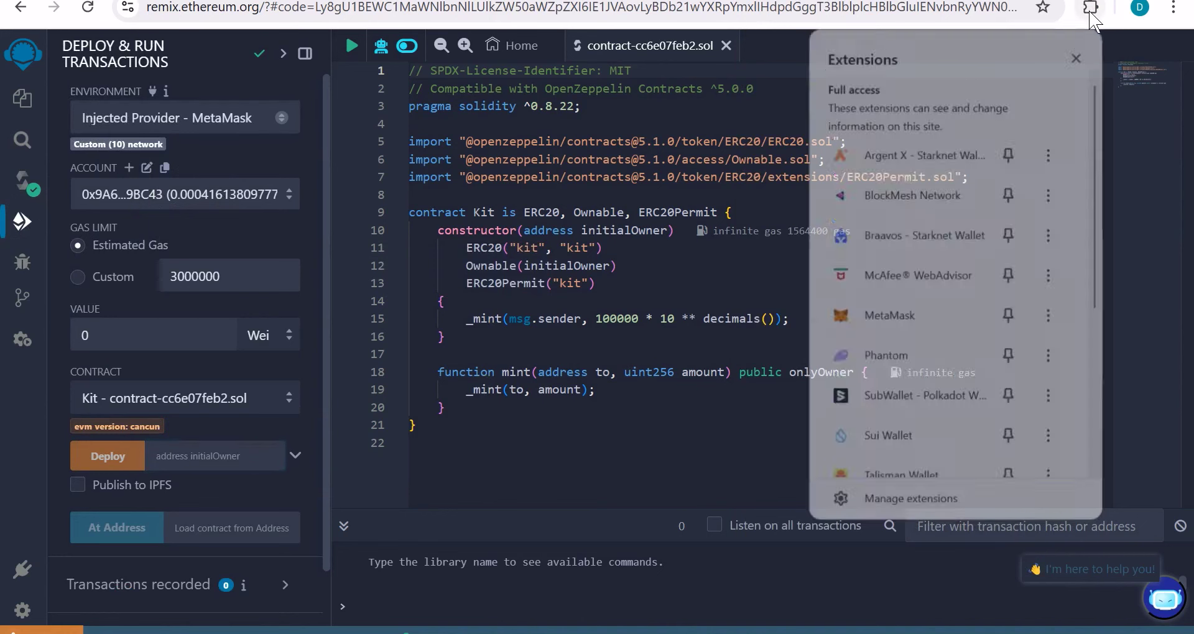
pyautogui.click(904, 315)
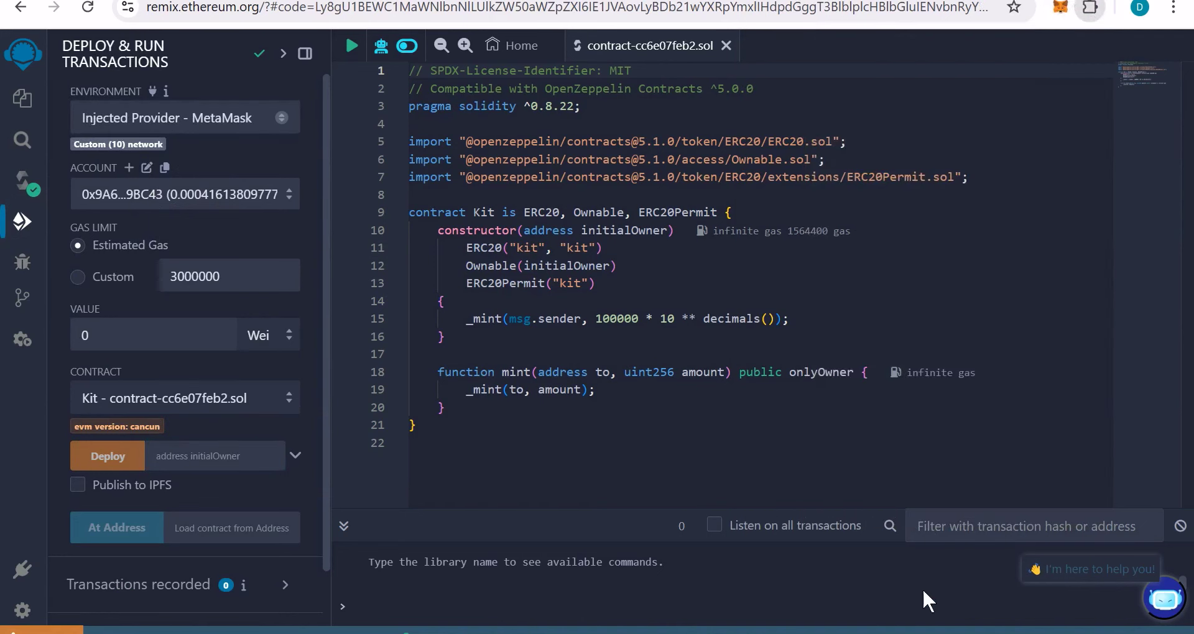
pyautogui.click(108, 454)
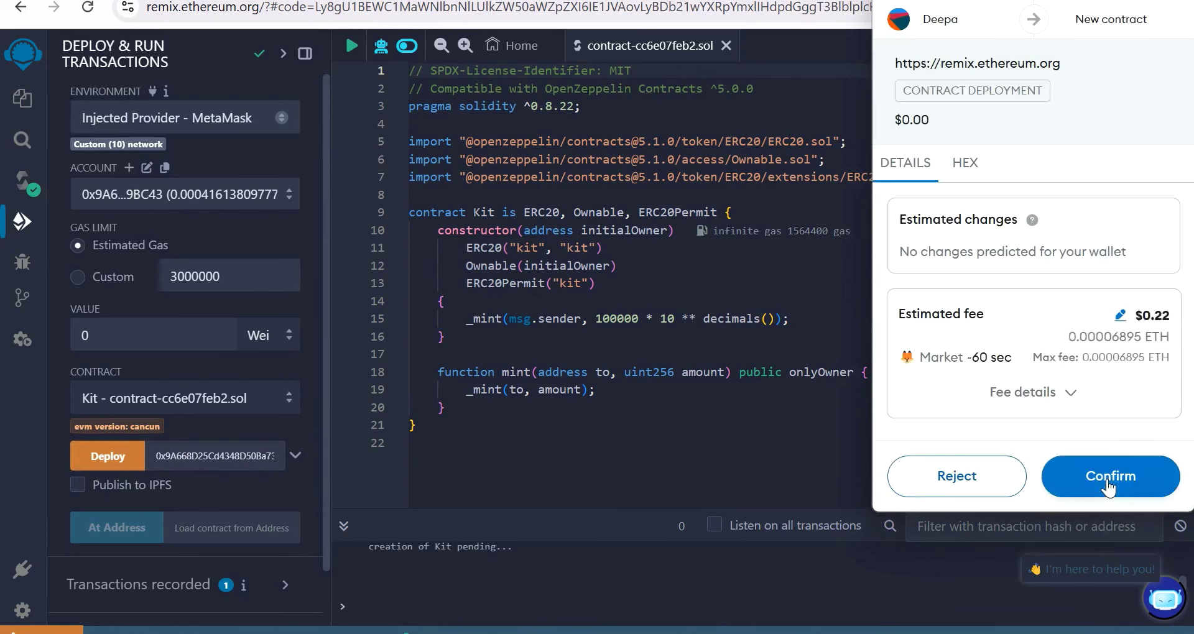
pyautogui.click(1108, 479)
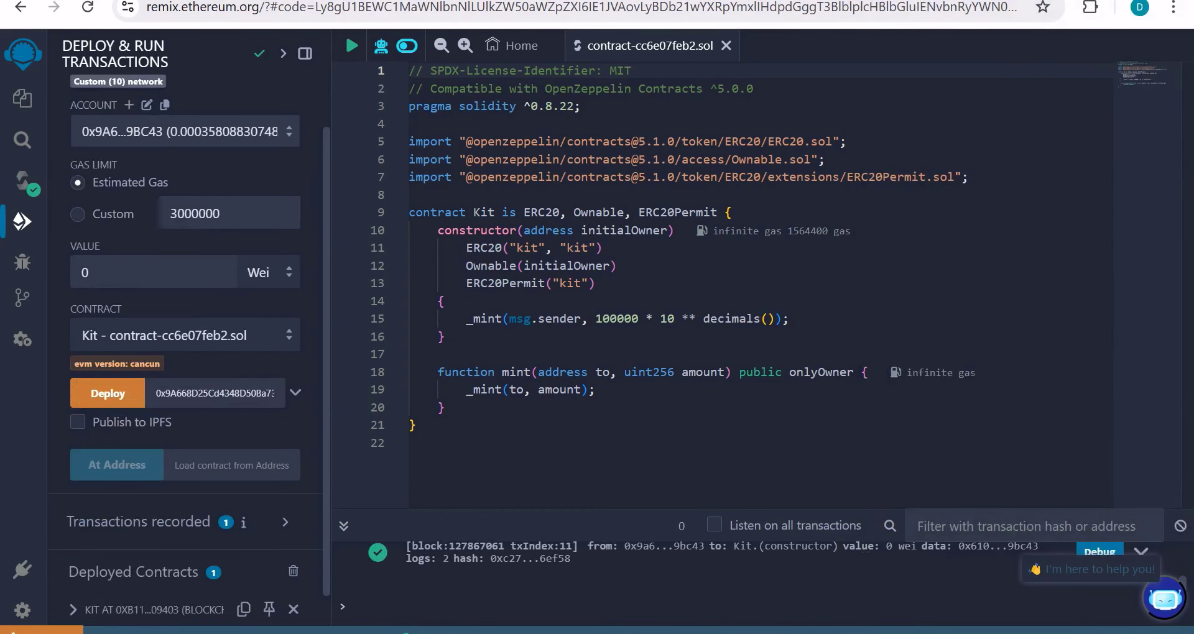
pyautogui.hotkey('ctrl', 'Tab')
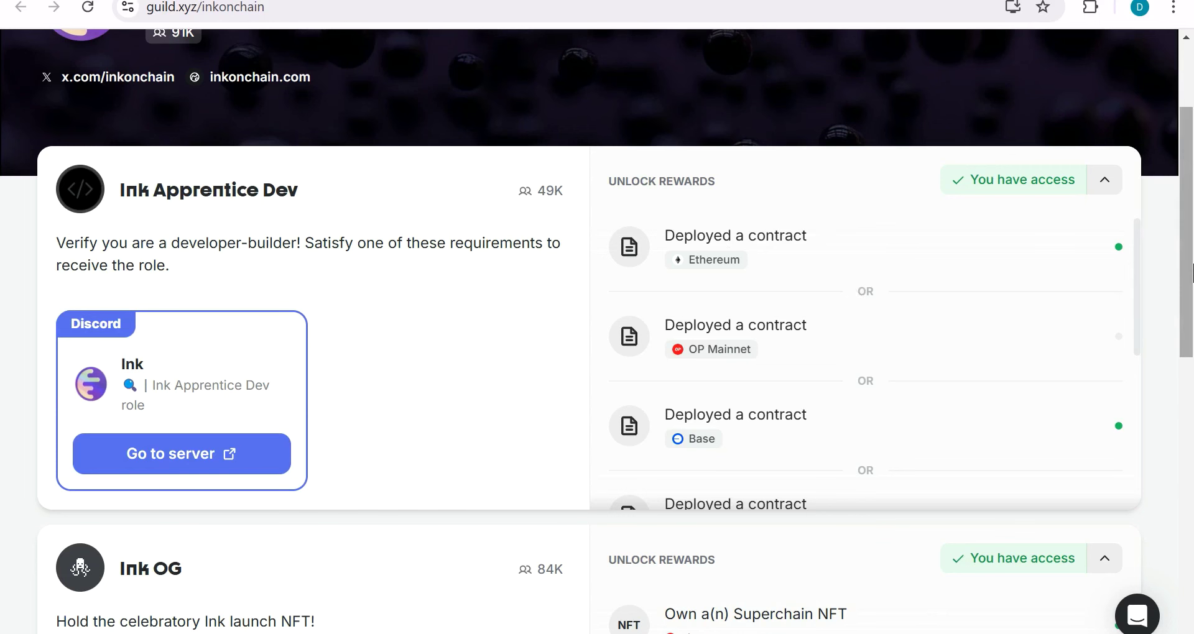
pyautogui.scroll(-5, 1193, 272)
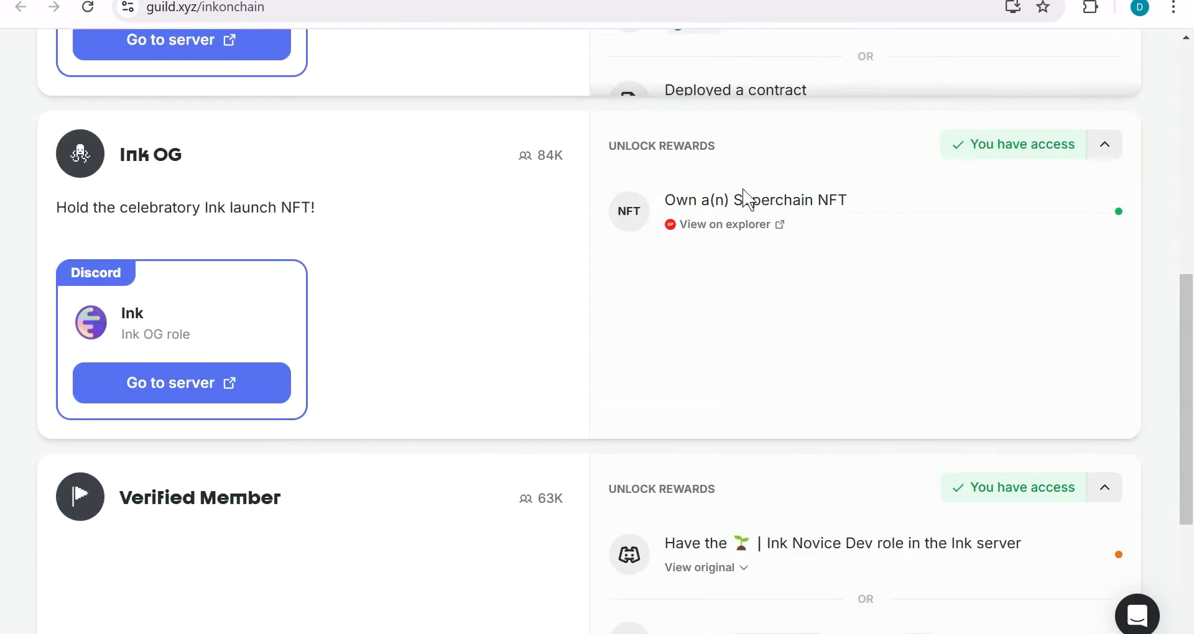
pyautogui.scroll(-3, 1185, 448)
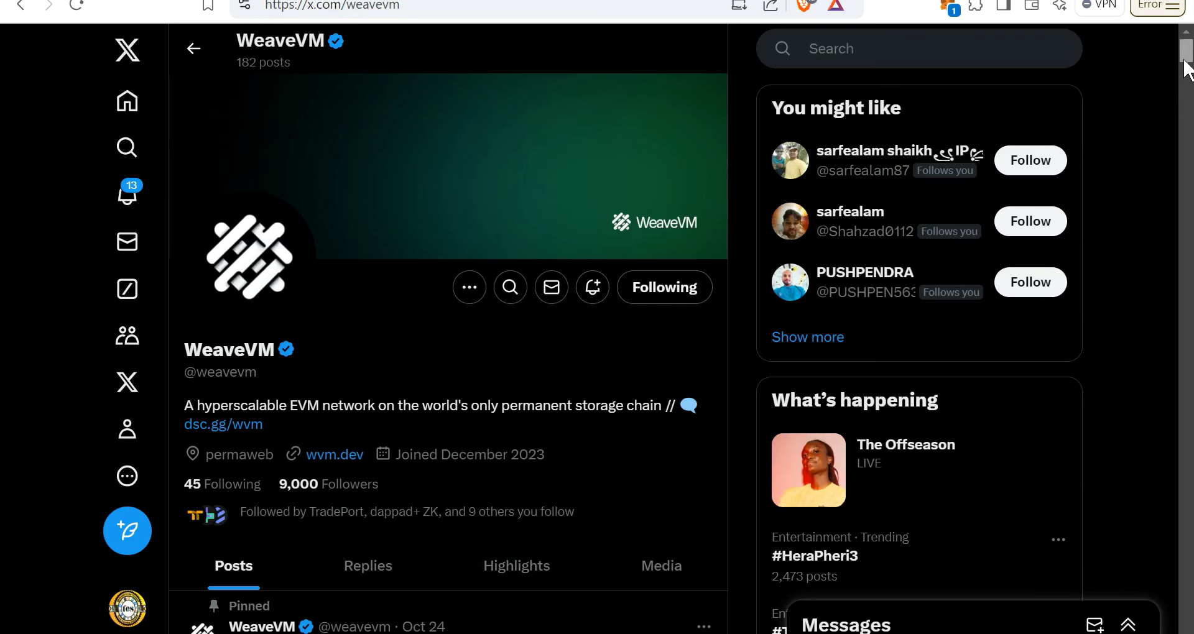
# Step: Scroll through the WeaveVM profile's posts on X
pyautogui.moveTo(1185, 62); pyautogui.dragTo(1186, 151)
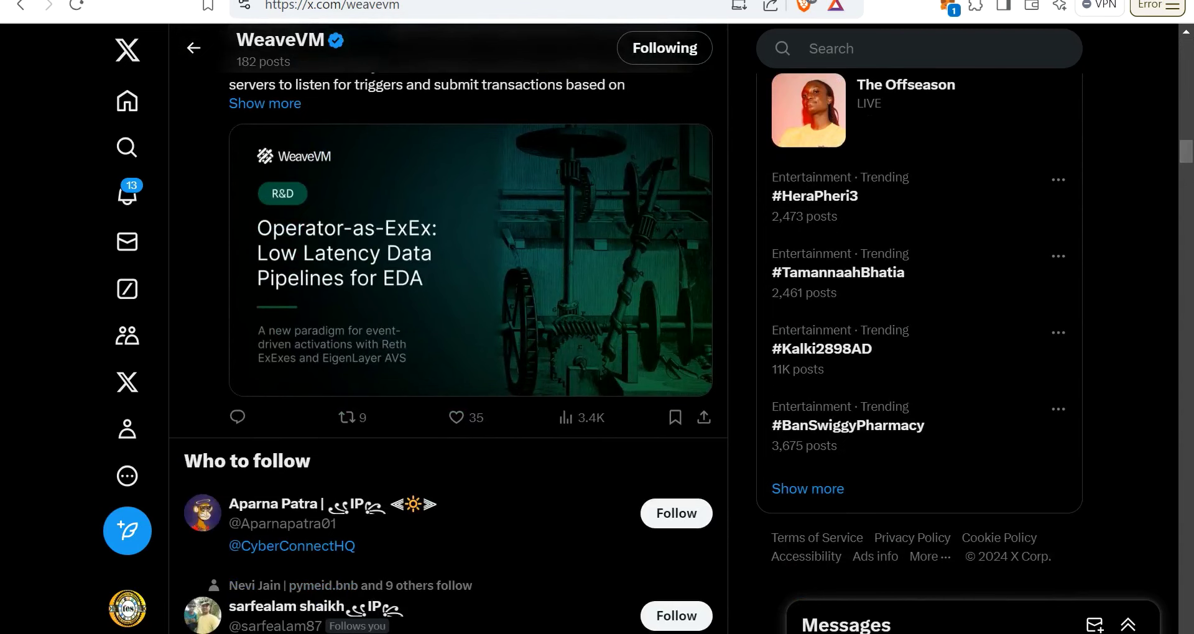
pyautogui.scroll(10, 603, 414)
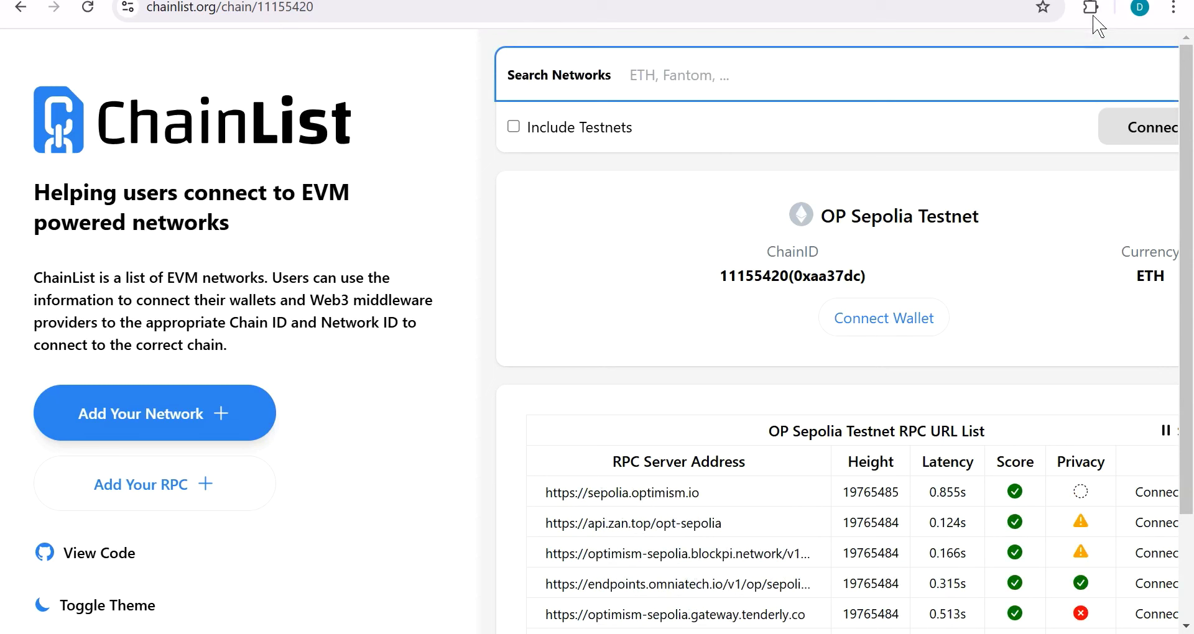
# Step: Find WeaveVM Testnet (chain ID 9496) on ChainList with testnets included, add it to MetaMask, and switch to it
pyautogui.click(1092, 11)
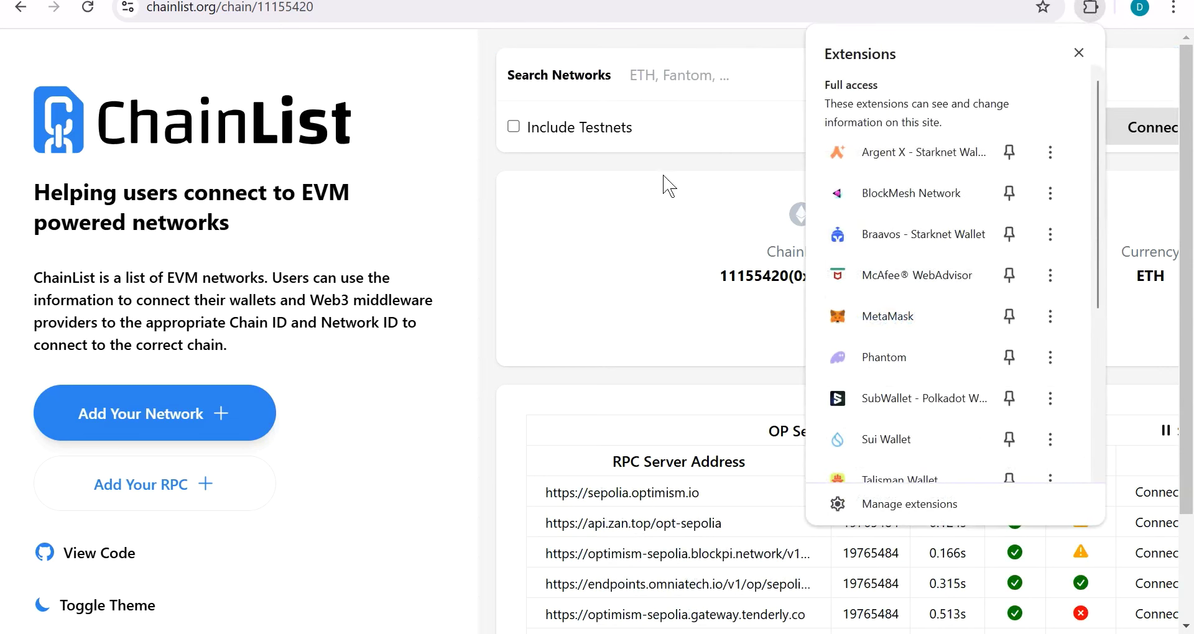
pyautogui.click(753, 83)
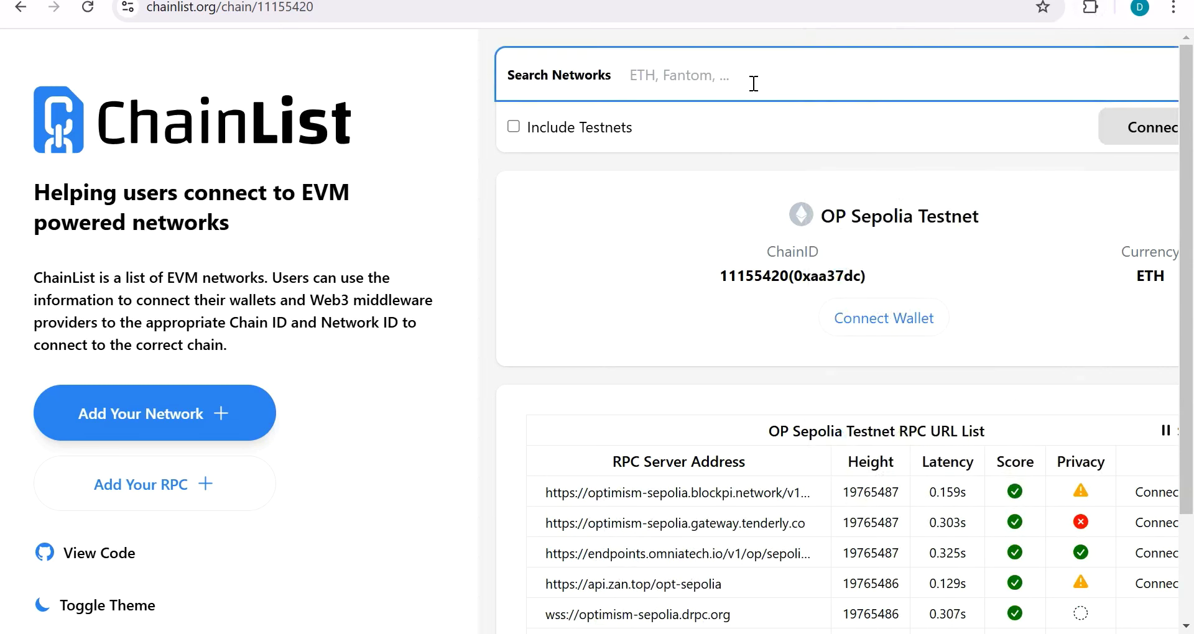
pyautogui.write('w')
pyautogui.click(513, 126)
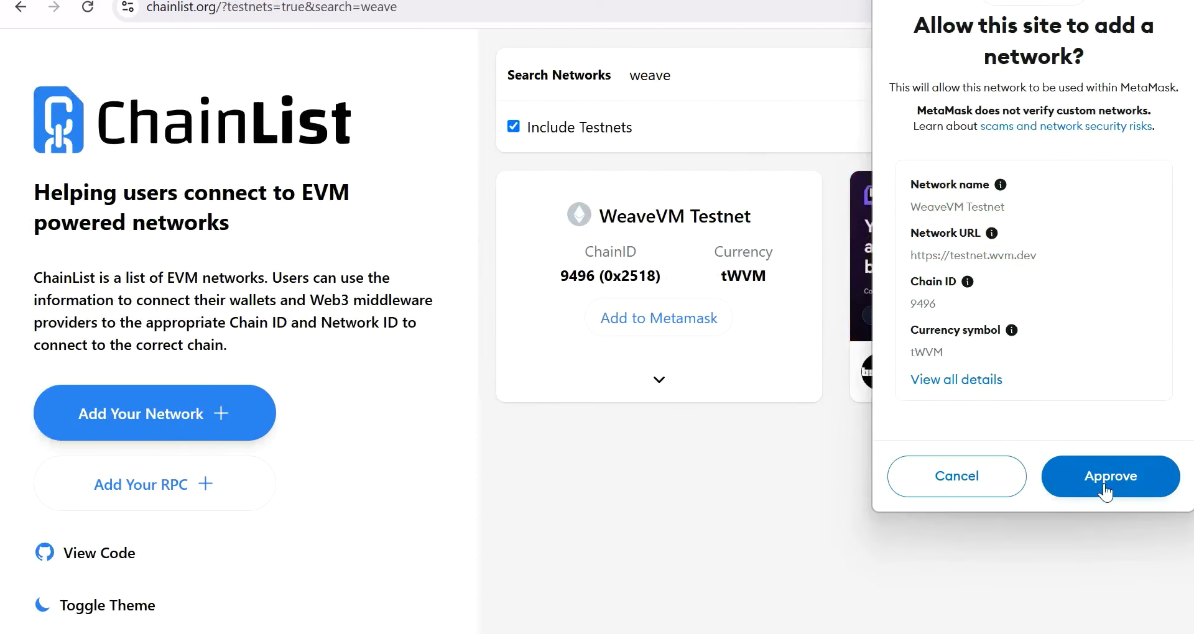
pyautogui.click(1107, 480)
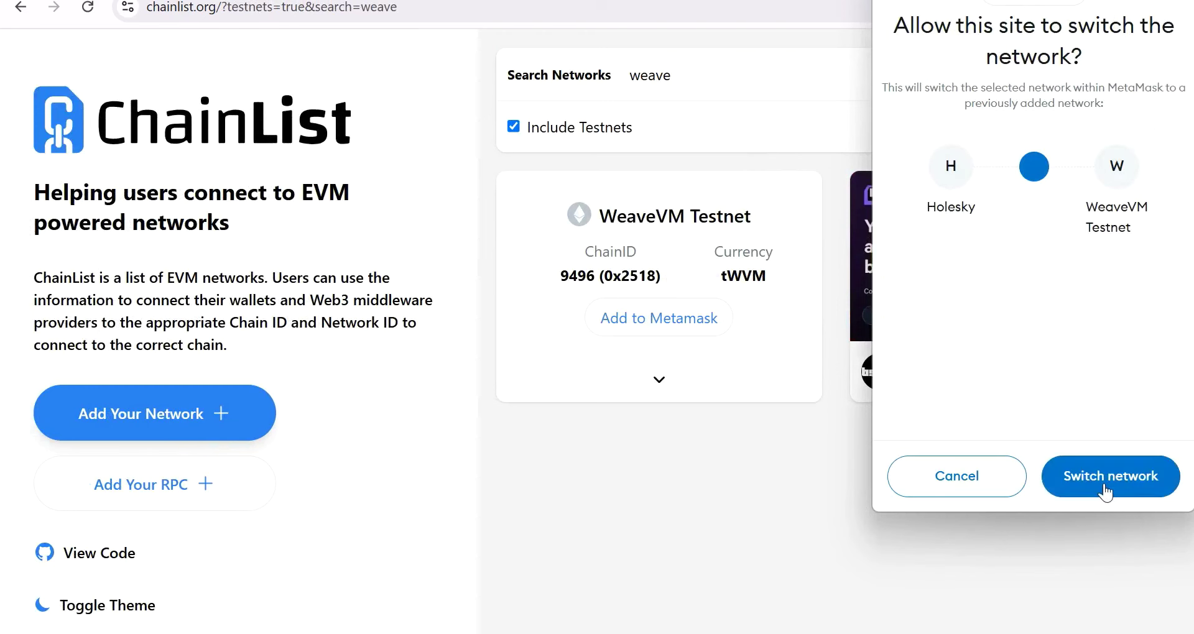
pyautogui.click(1105, 484)
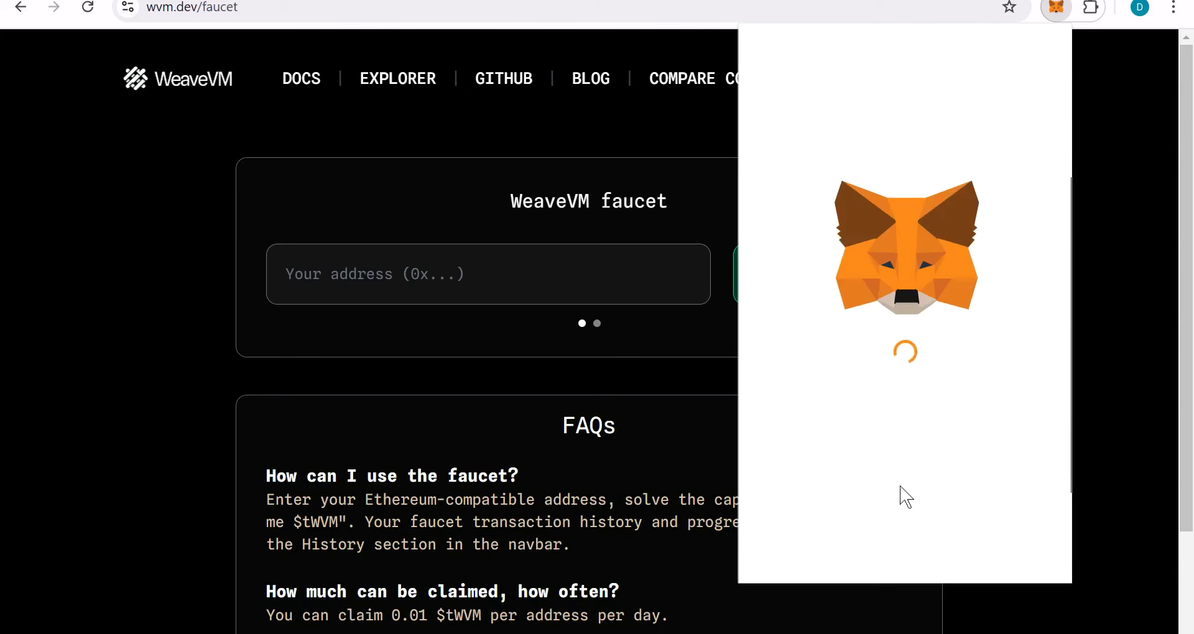
# Step: Copy the wallet address and submit it to the WeaveVM faucet
pyautogui.click(951, 73)
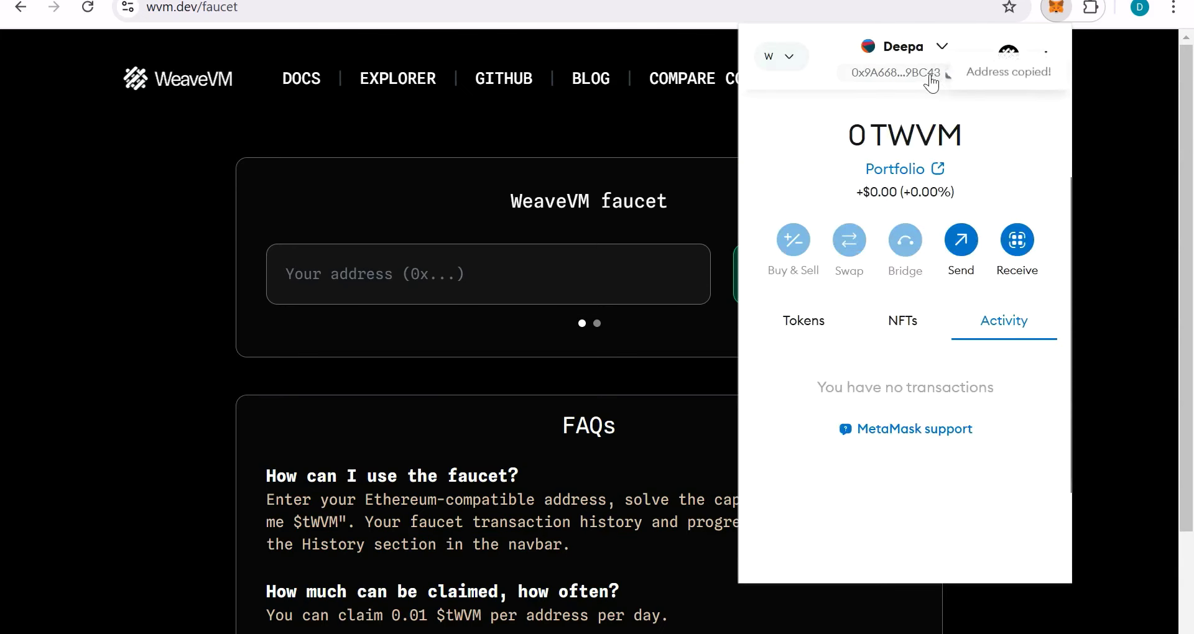
pyautogui.click(474, 210)
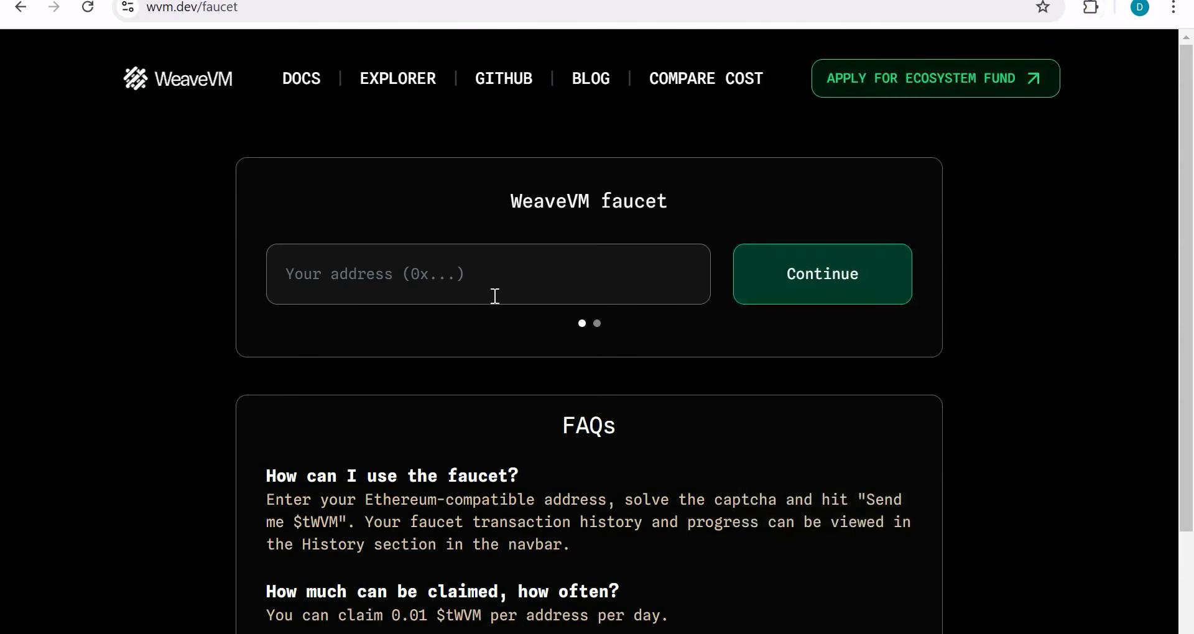
pyautogui.hotkey('ctrl', 'v')
pyautogui.press('Return')
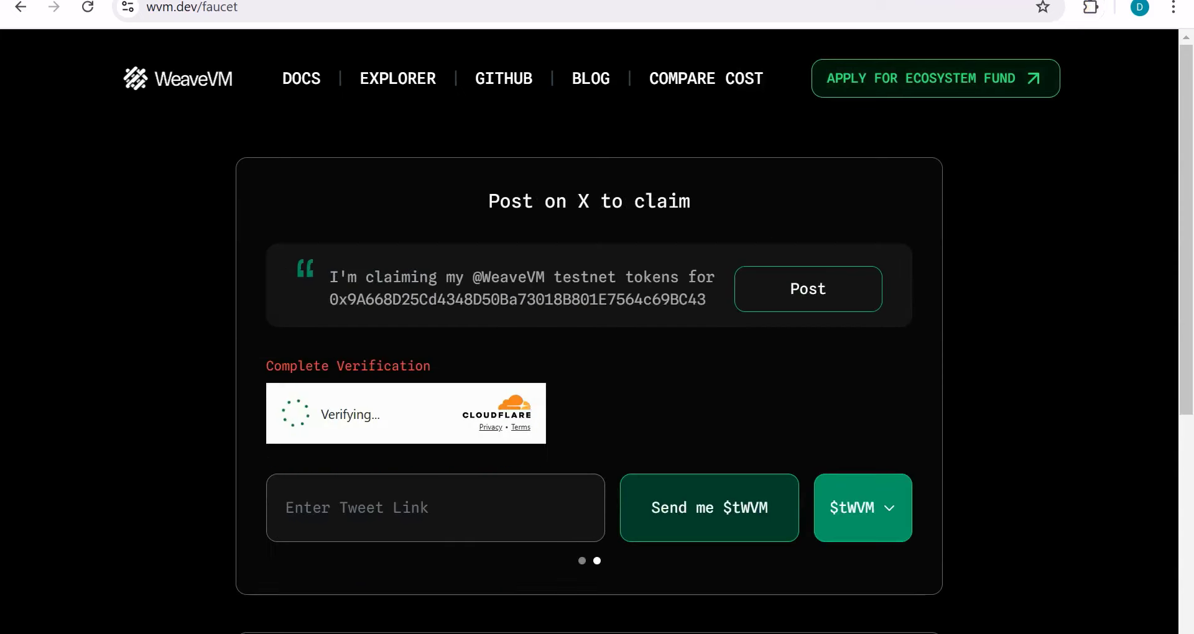
# Step: Post the claim tweet, pass the Cloudflare check, paste its link and claim 0.1 tWVM
pyautogui.click(803, 291)
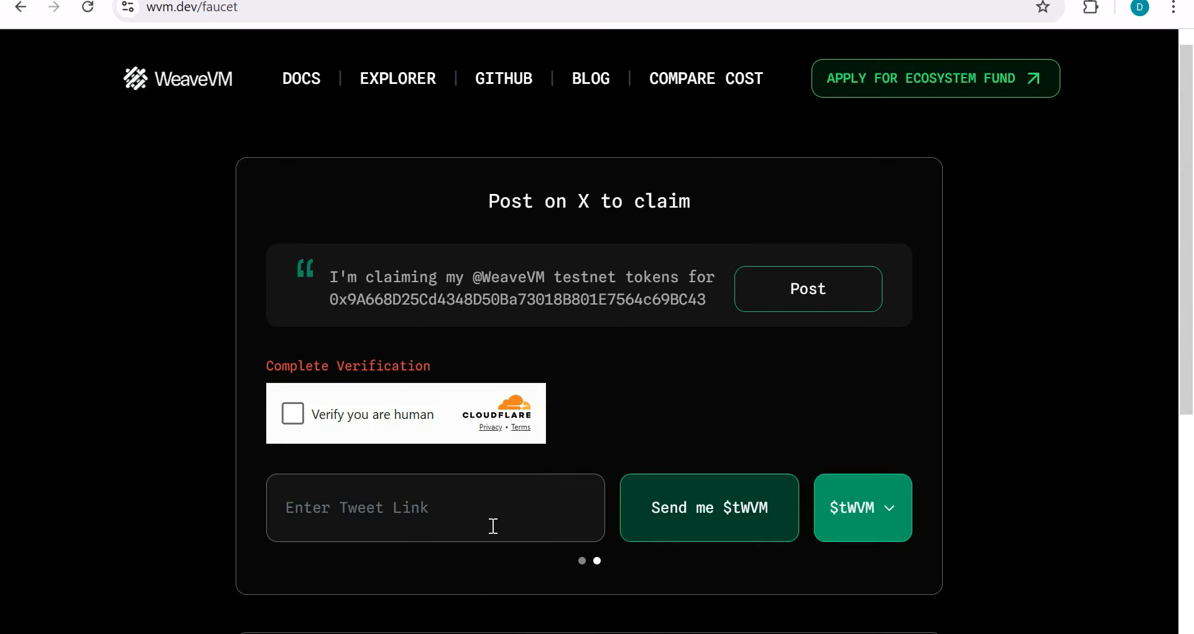
pyautogui.click(292, 420)
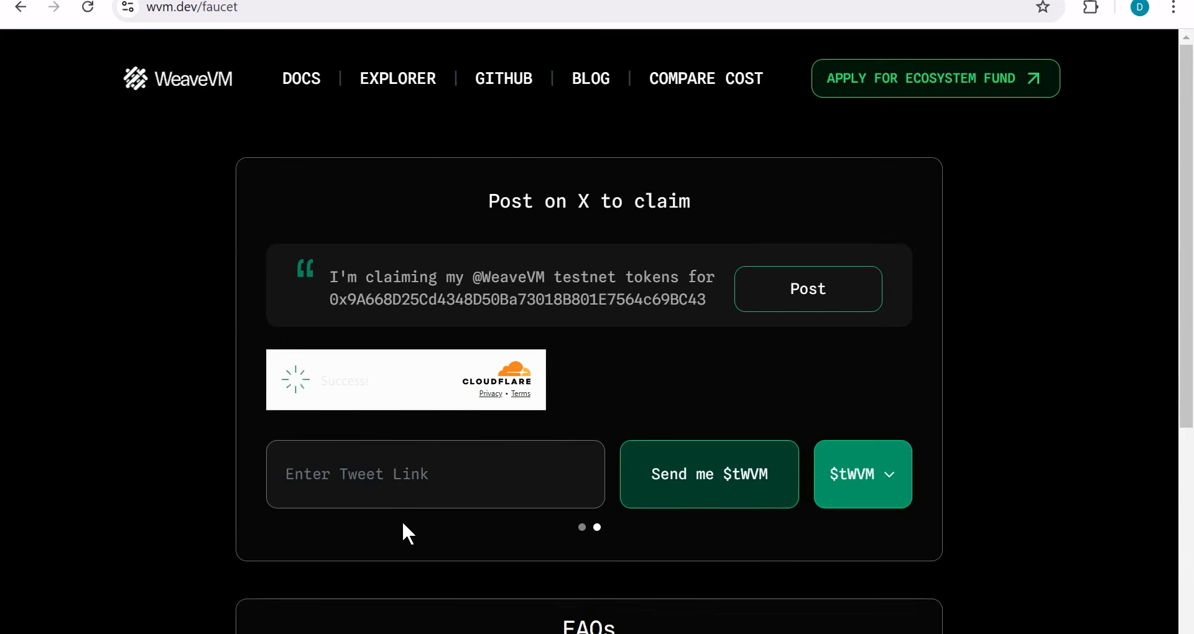
pyautogui.click(461, 478)
pyautogui.hotkey('ctrl', 'v')
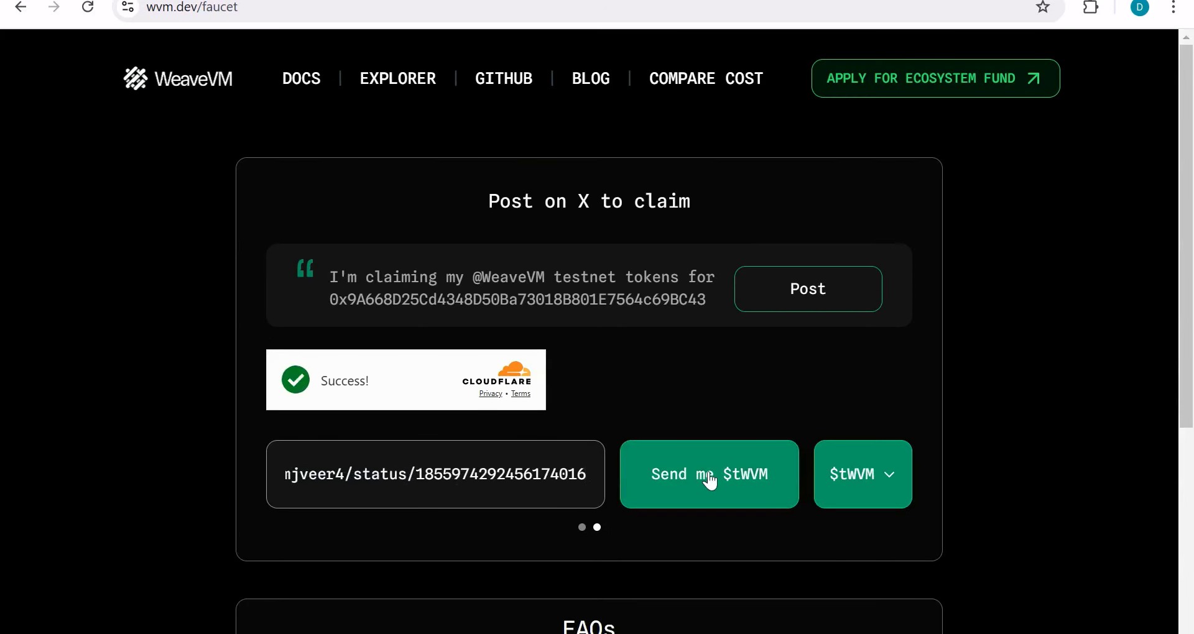
pyautogui.click(754, 496)
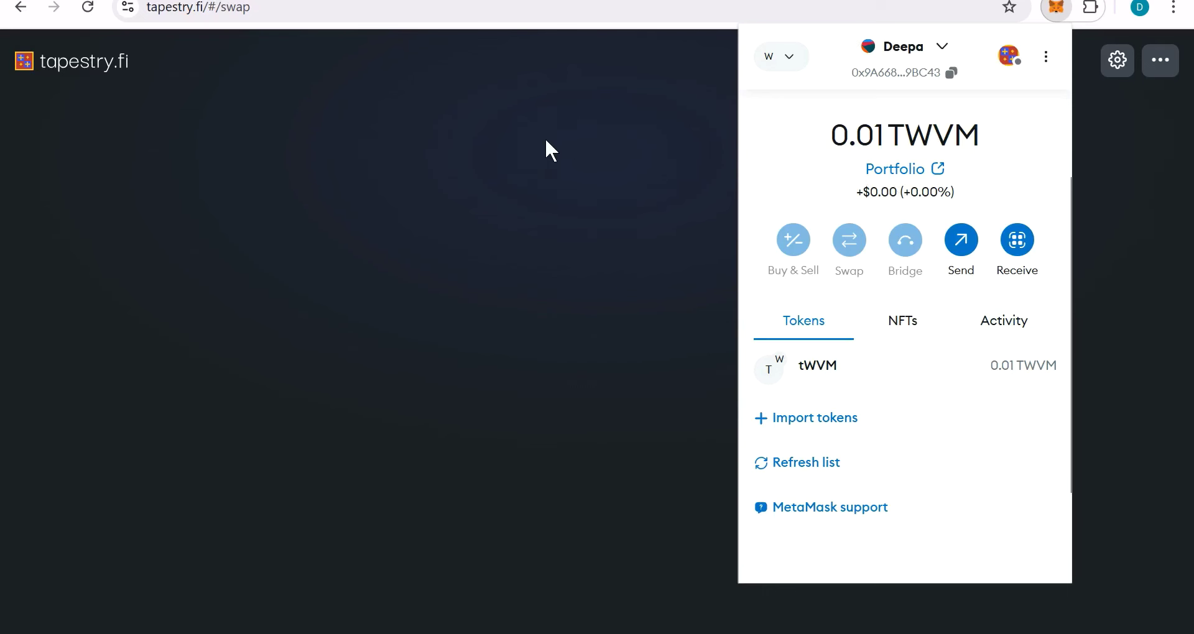
pyautogui.click(545, 138)
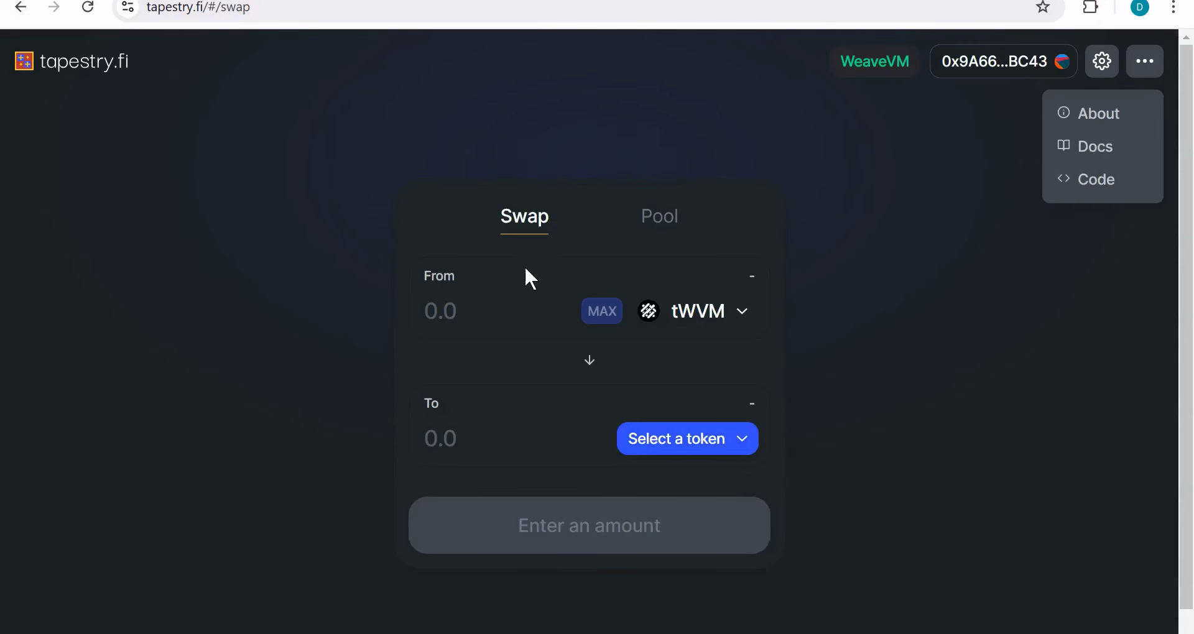
# Step: Swap 0.001 tWVM for TPSTY from the WeaveVM Tokens list, entering 0.001 to receive
pyautogui.click(472, 305)
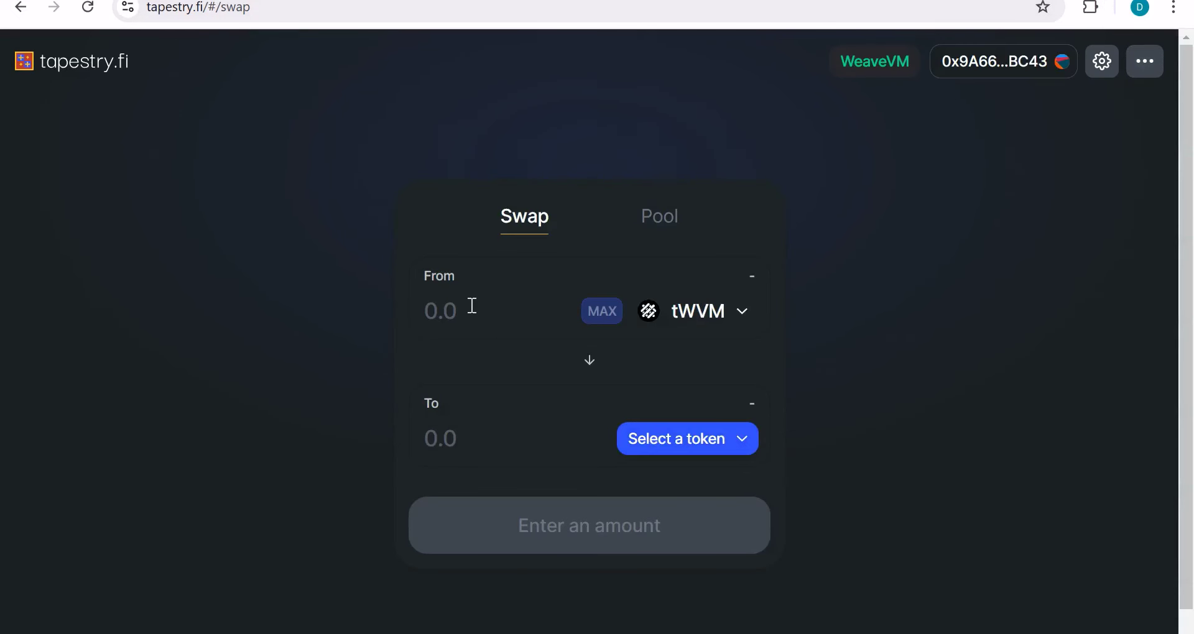
pyautogui.write('0.001')
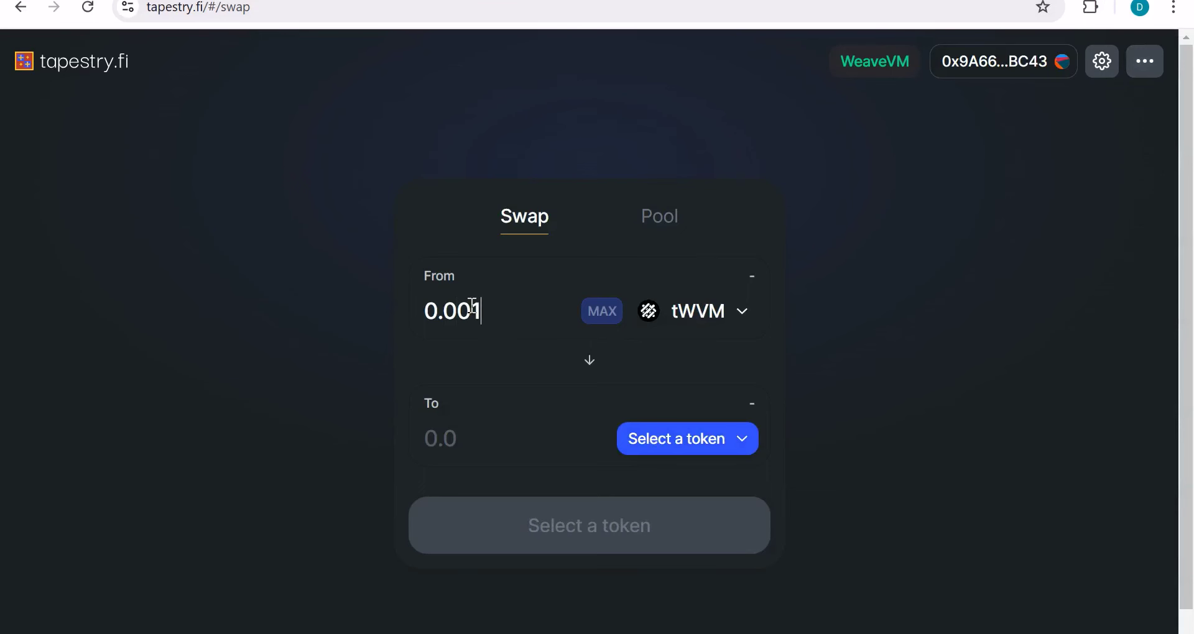
pyautogui.click(679, 442)
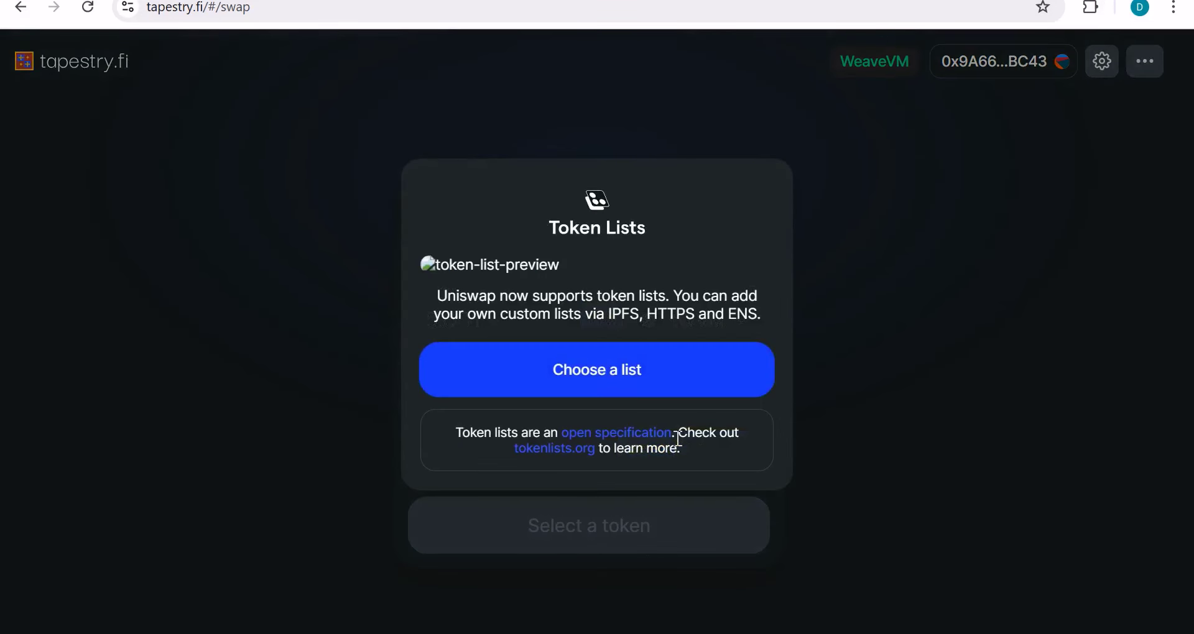
pyautogui.click(684, 396)
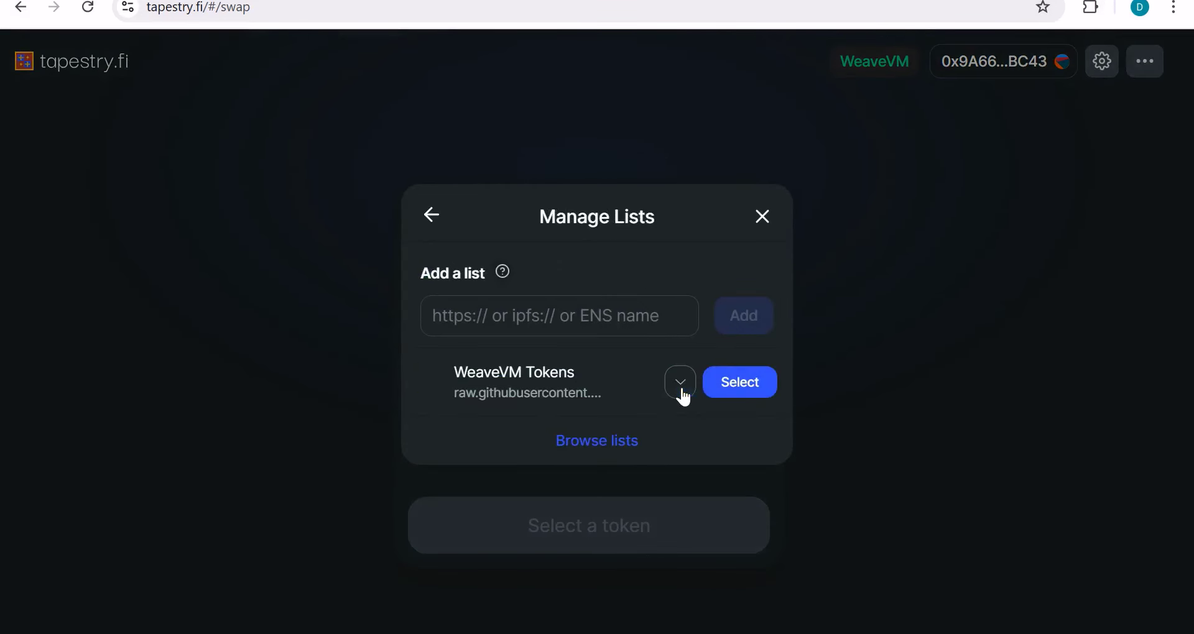
pyautogui.click(731, 393)
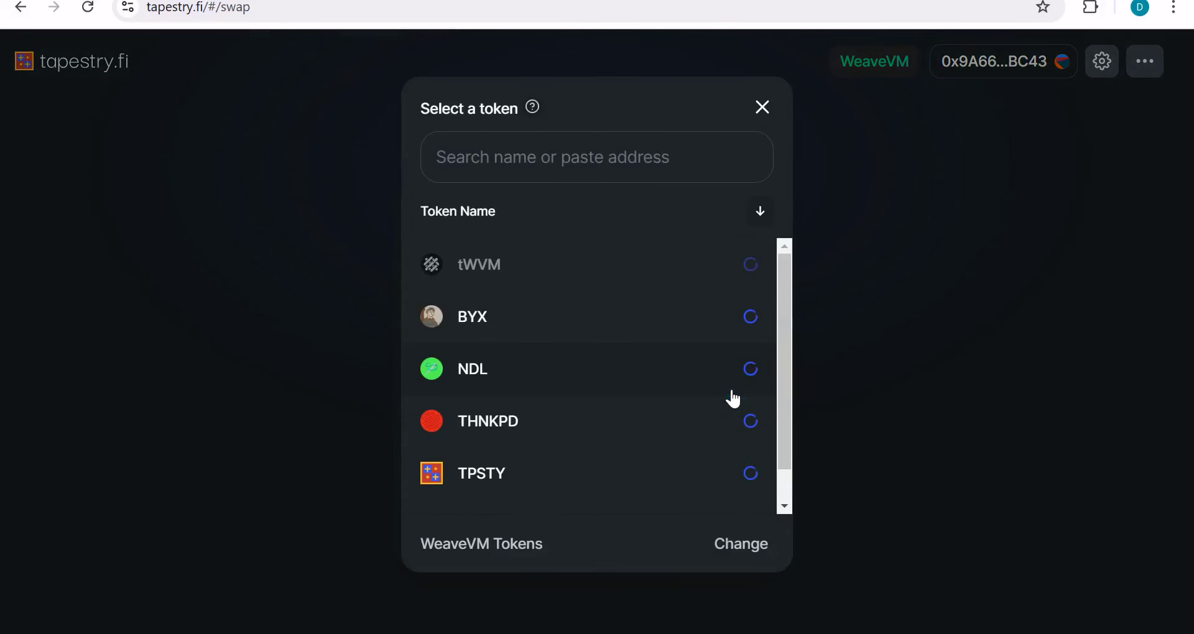
pyautogui.click(608, 474)
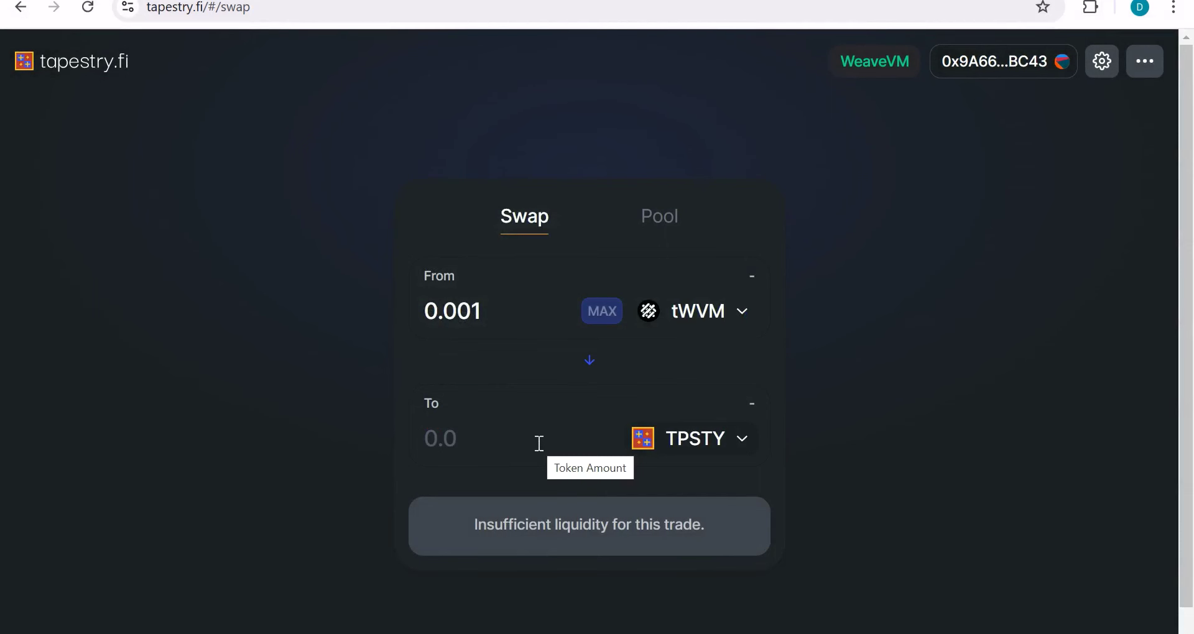
pyautogui.click(539, 444)
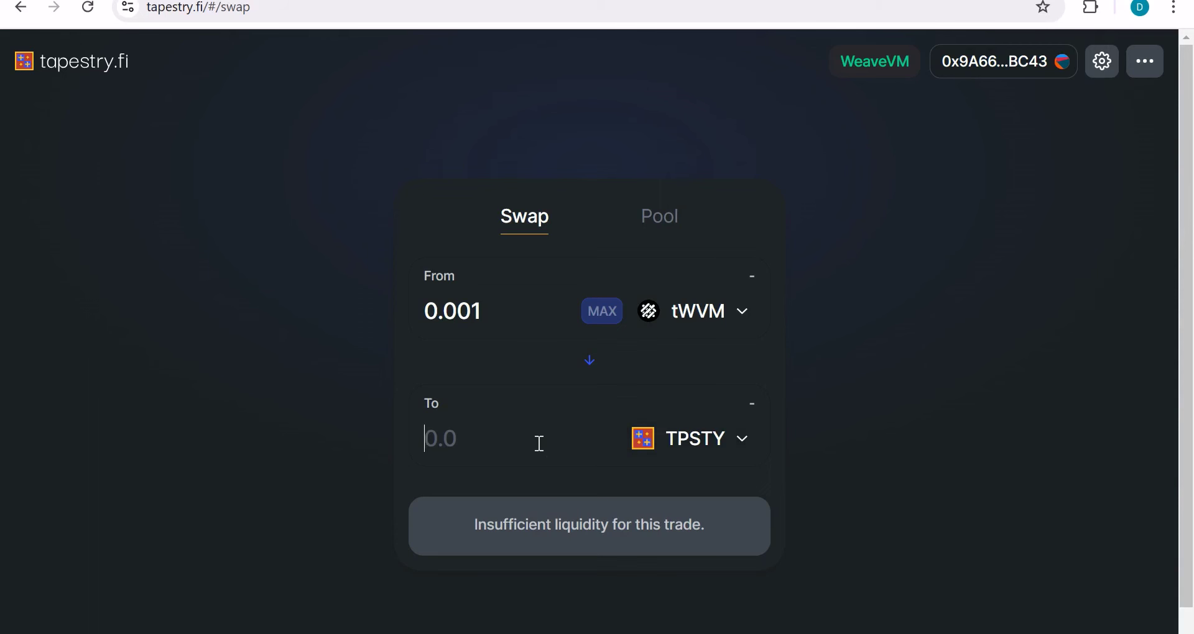
pyautogui.write('0.00')
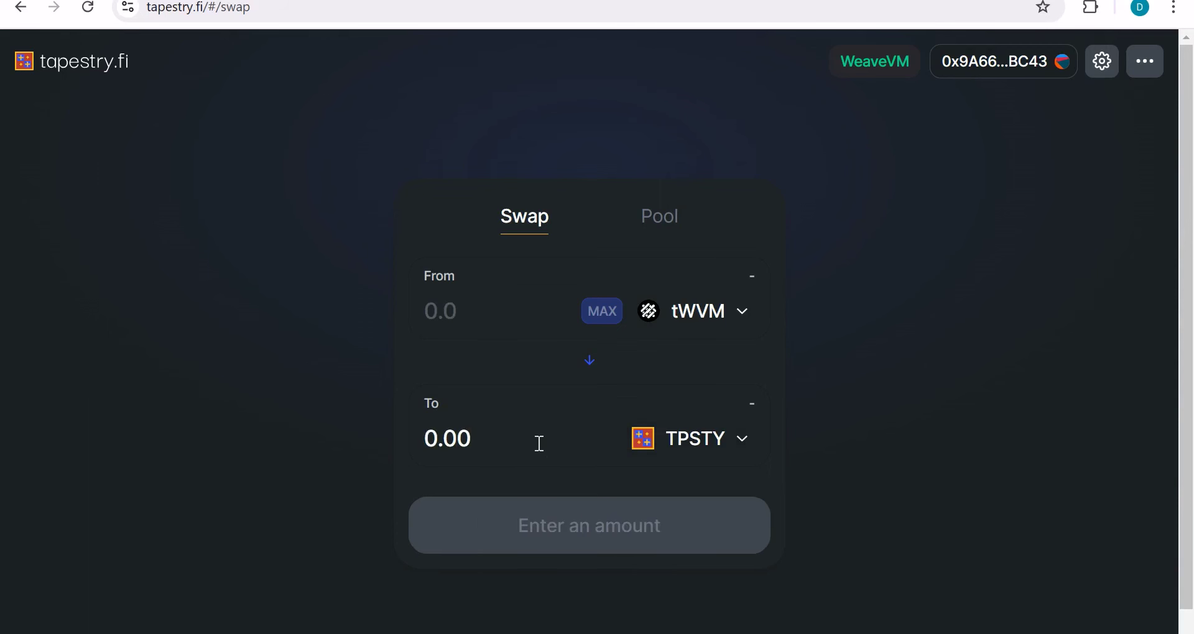
pyautogui.write('1')
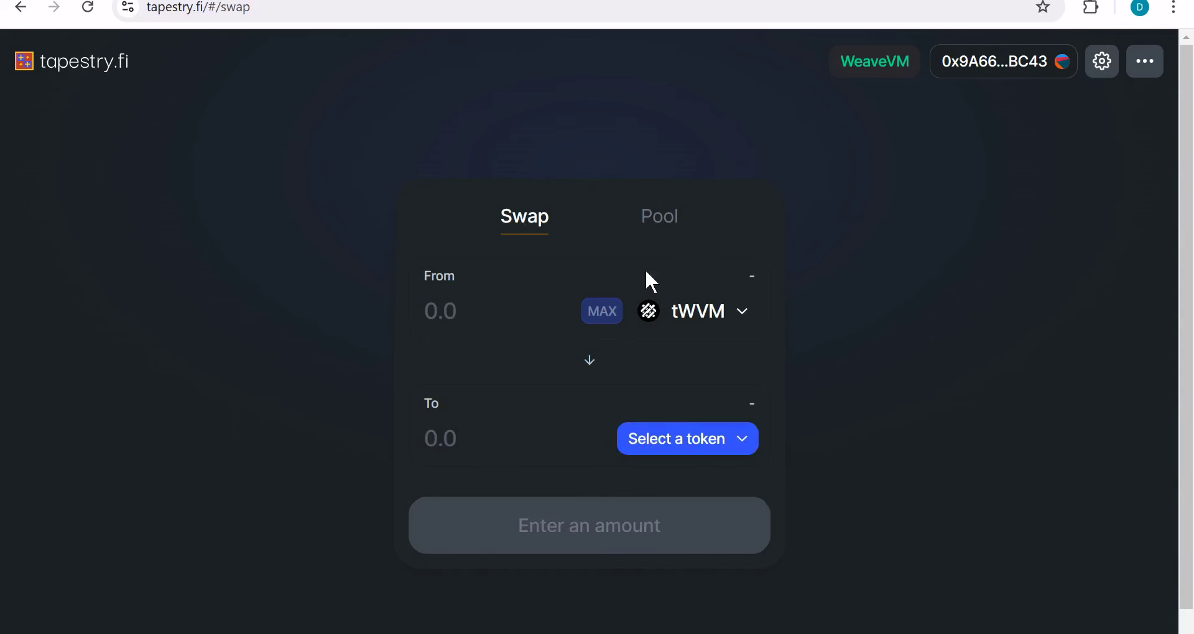
# Step: Go to tapestry.fi's Pool section and open Add Liquidity
pyautogui.click(673, 229)
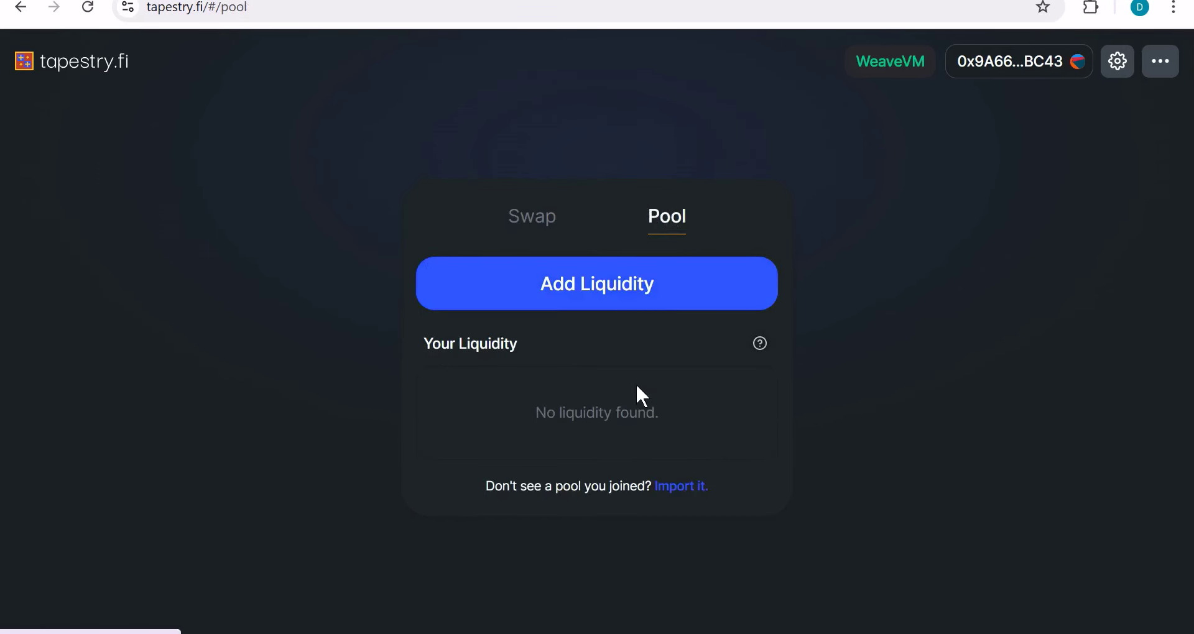
pyautogui.click(641, 284)
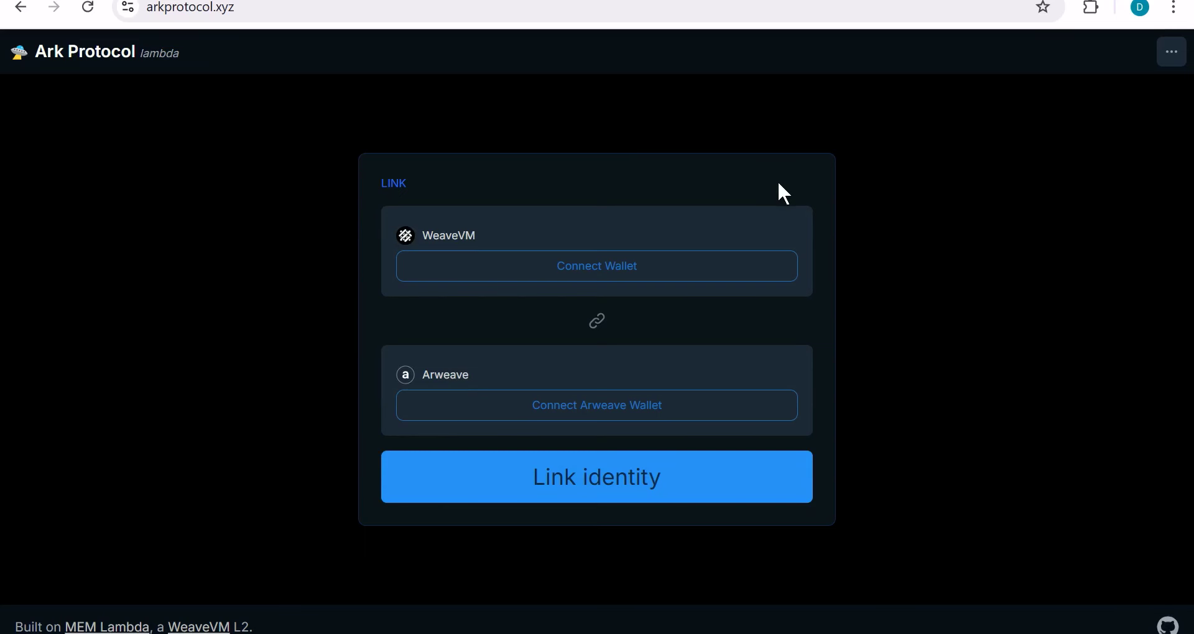
# Step: Connect MetaMask for the WeaveVM side in Ark Protocol, then choose to connect an Arweave wallet
pyautogui.click(617, 268)
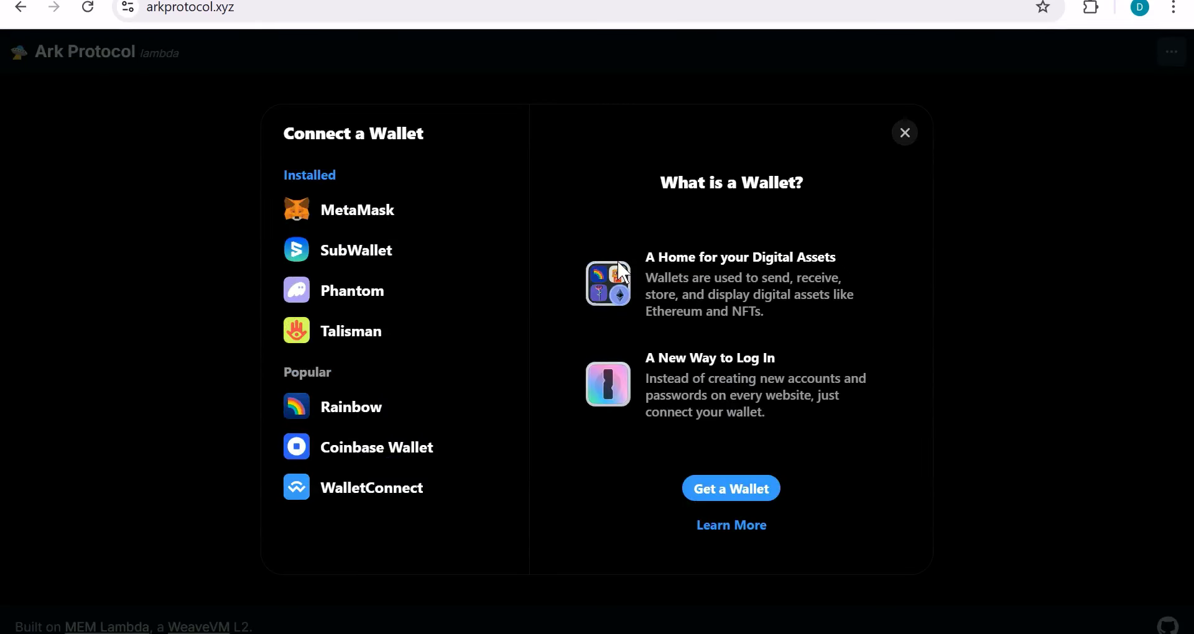
pyautogui.click(381, 211)
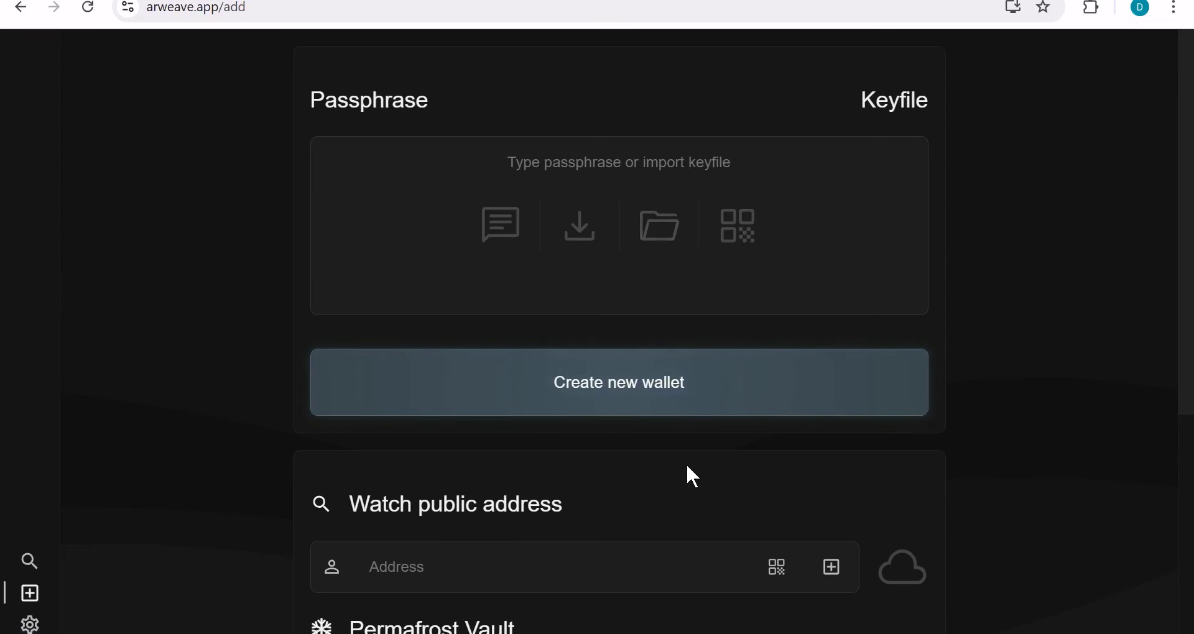
pyautogui.scroll(-6, 687, 467)
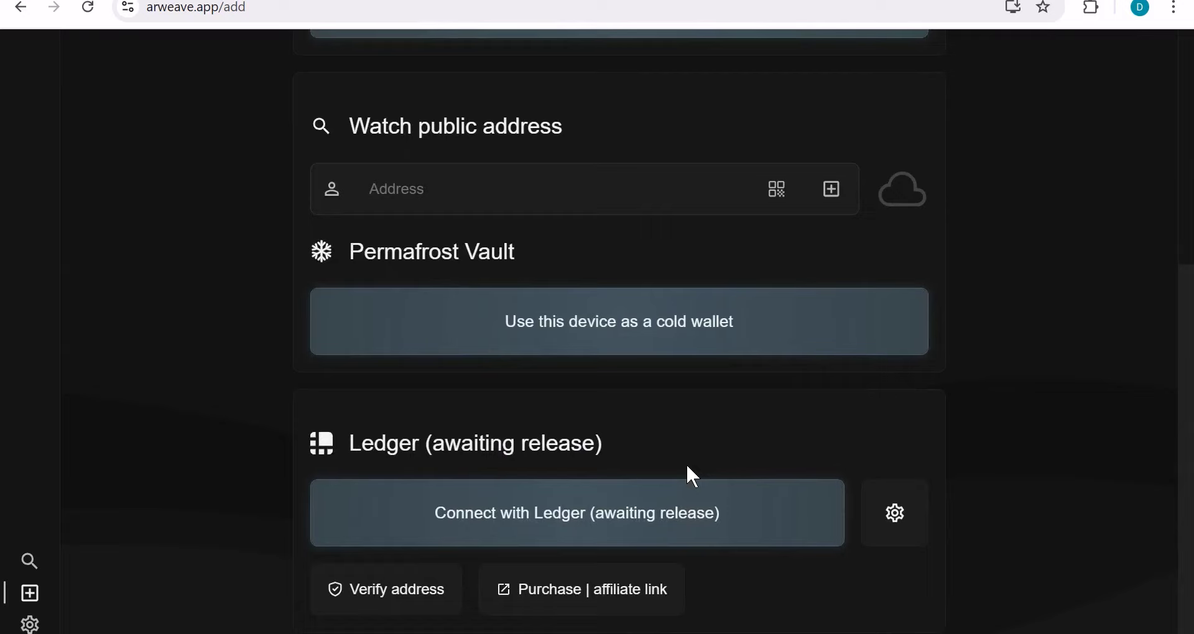
pyautogui.scroll(6, 692, 477)
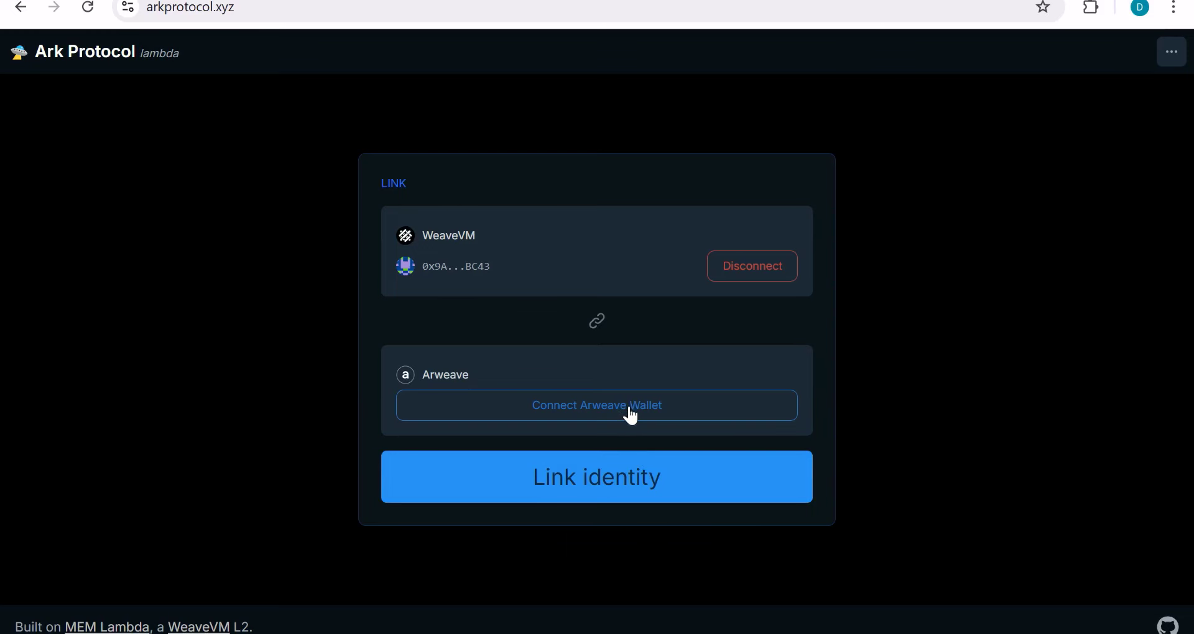
pyautogui.click(632, 416)
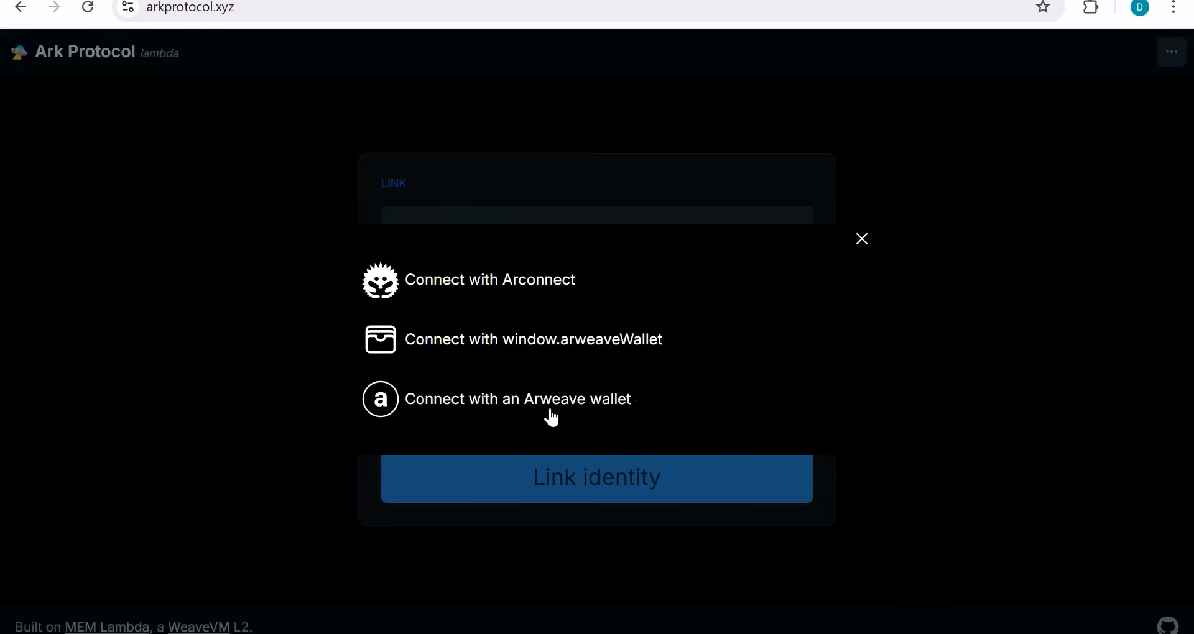
pyautogui.click(623, 403)
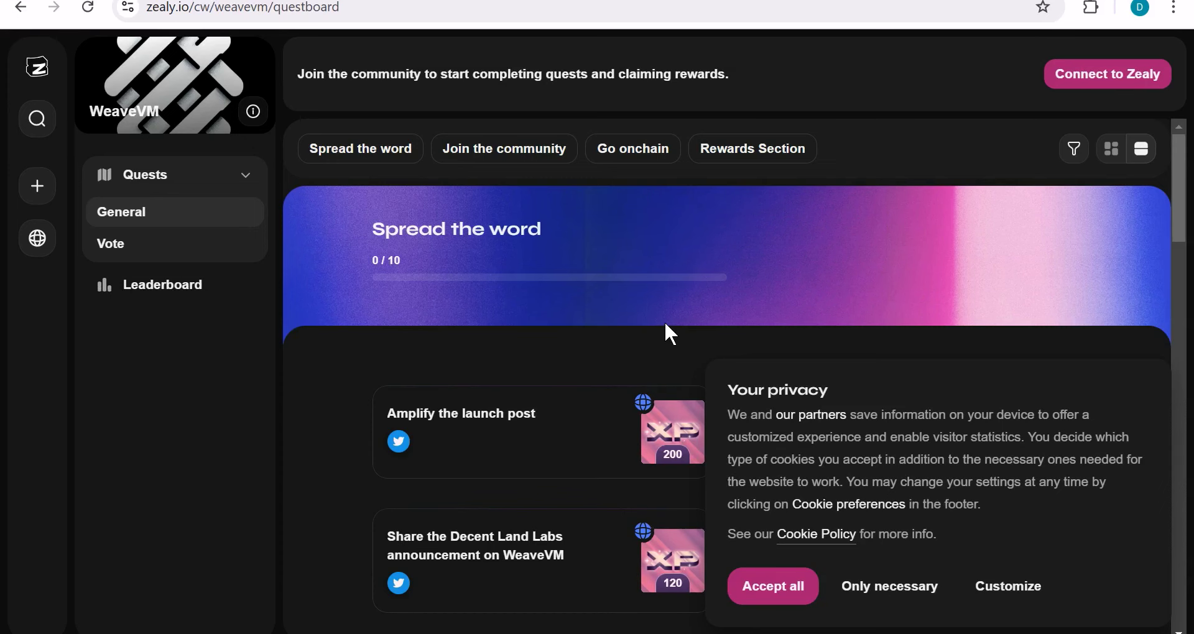
# Step: Log in to Zealy with the Discord account and join the WeaveVM community
pyautogui.click(1102, 95)
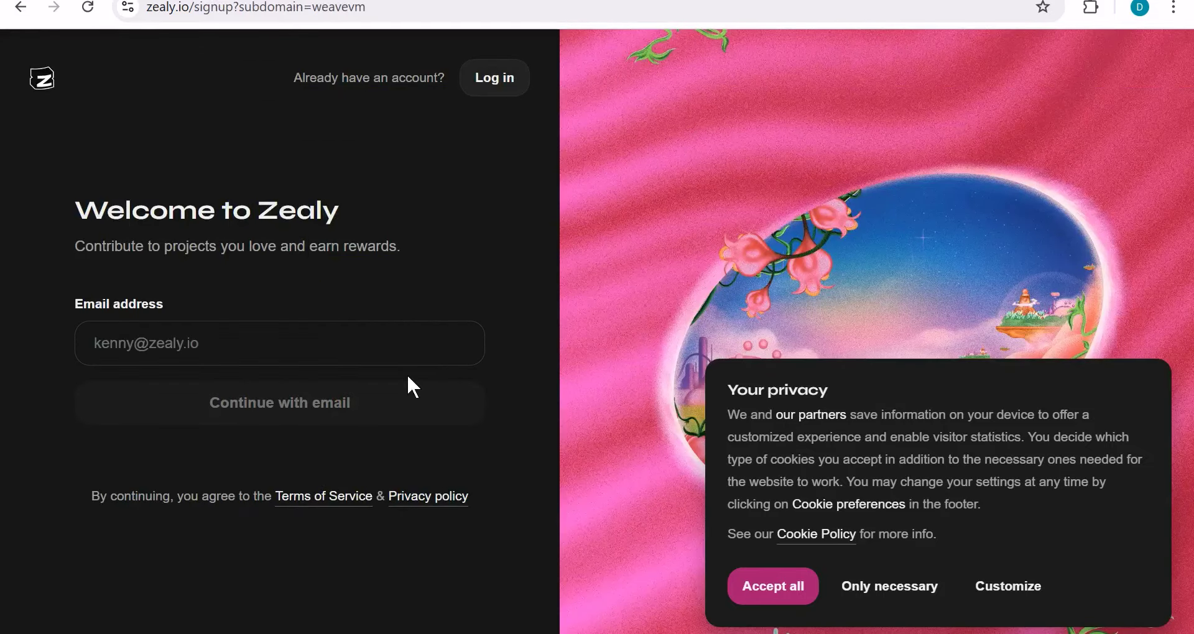
pyautogui.click(488, 83)
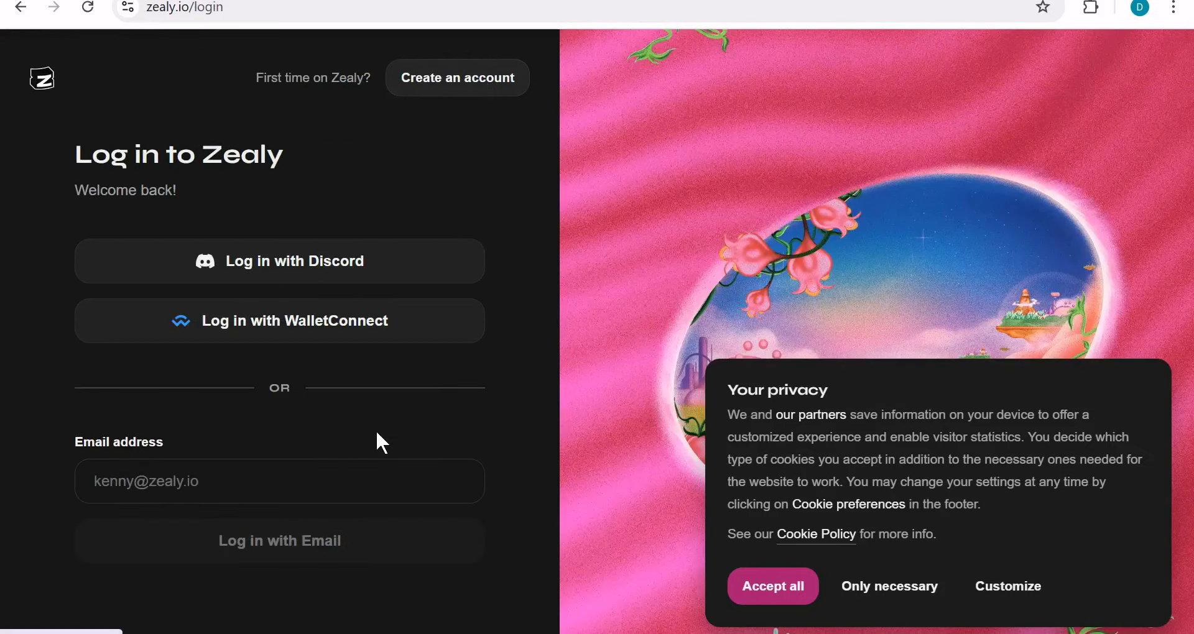
pyautogui.click(354, 267)
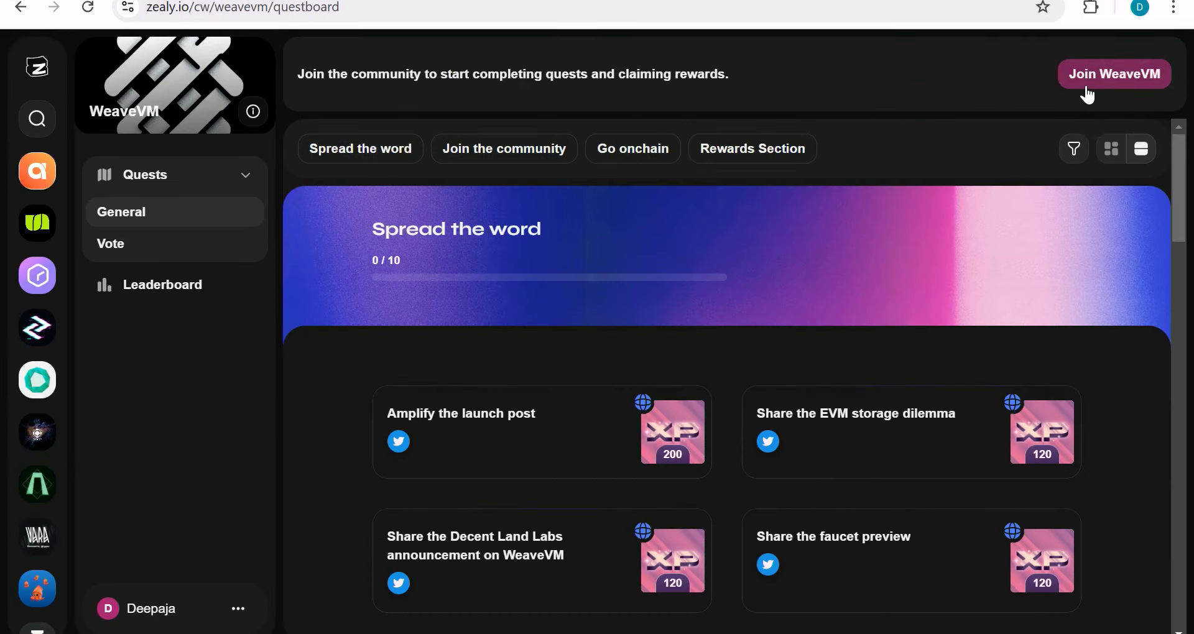
pyautogui.click(1088, 94)
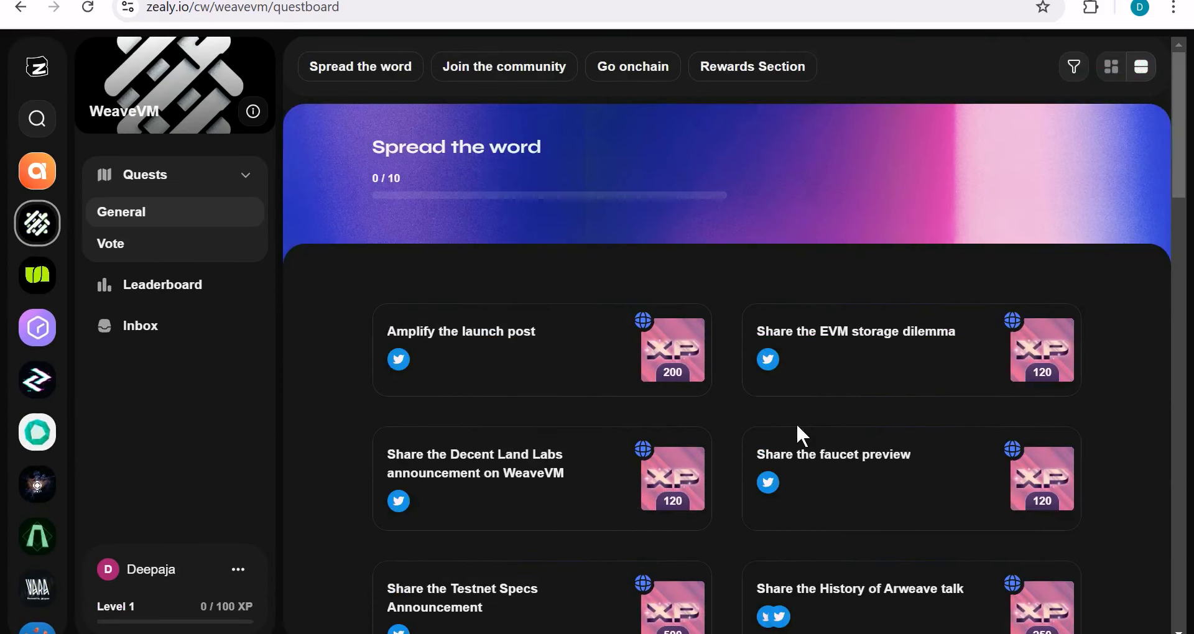
# Step: Check the Go onchain faucet quest, then scroll Join the community quests to the Rewards Section
pyautogui.scroll(-8, 796, 423)
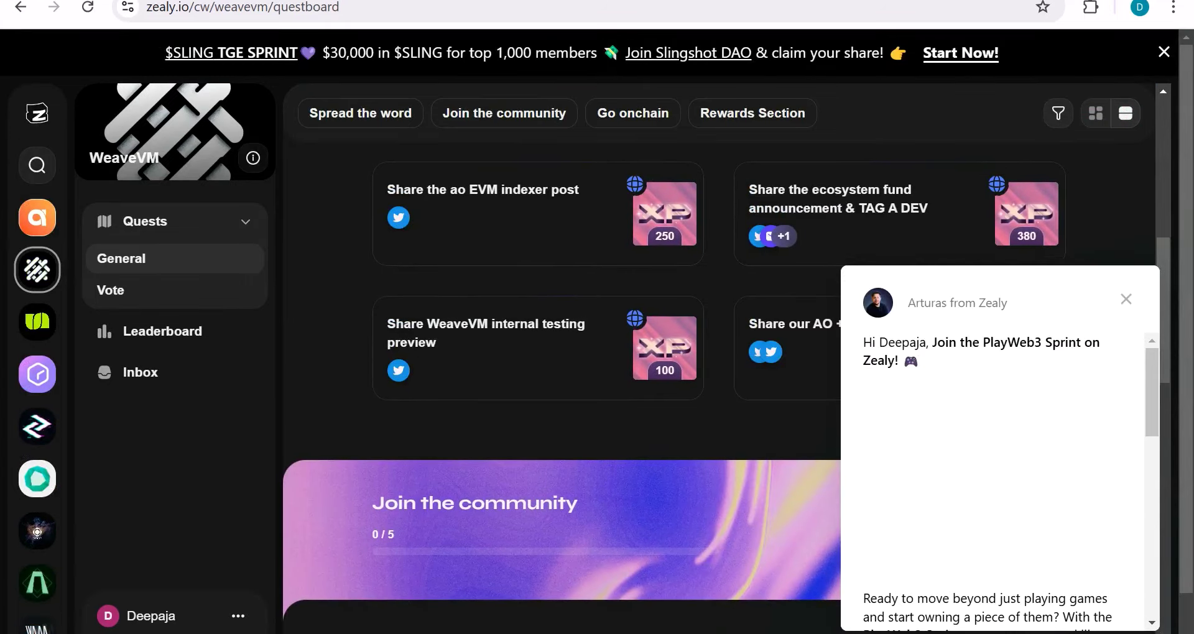
pyautogui.click(1125, 299)
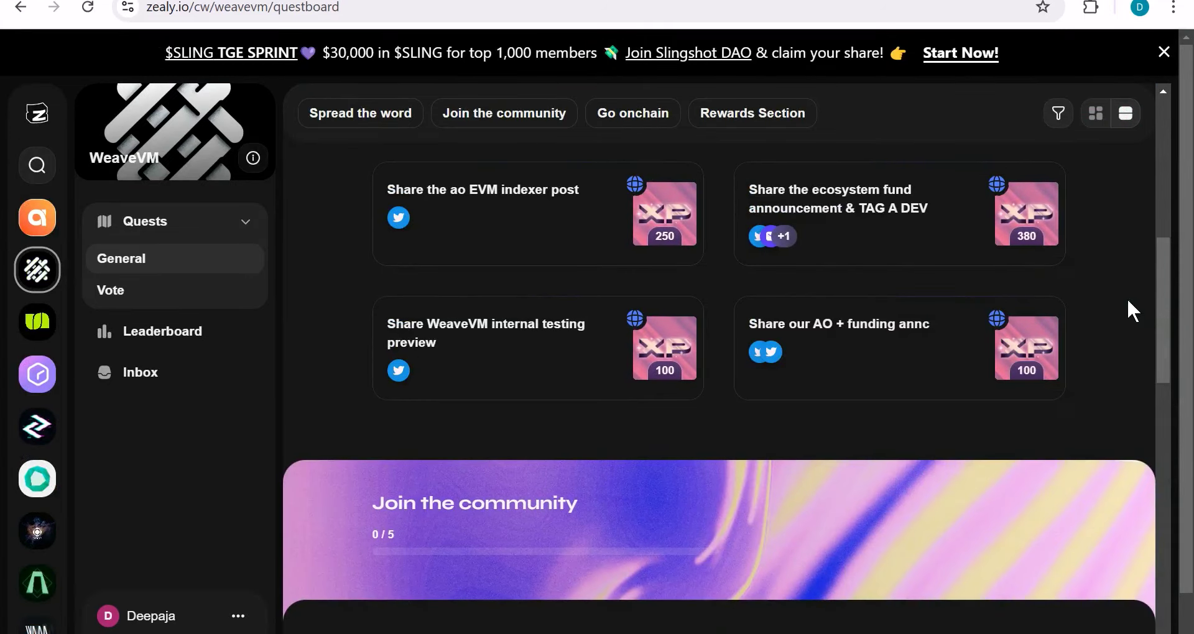
pyautogui.scroll(-2, 1128, 300)
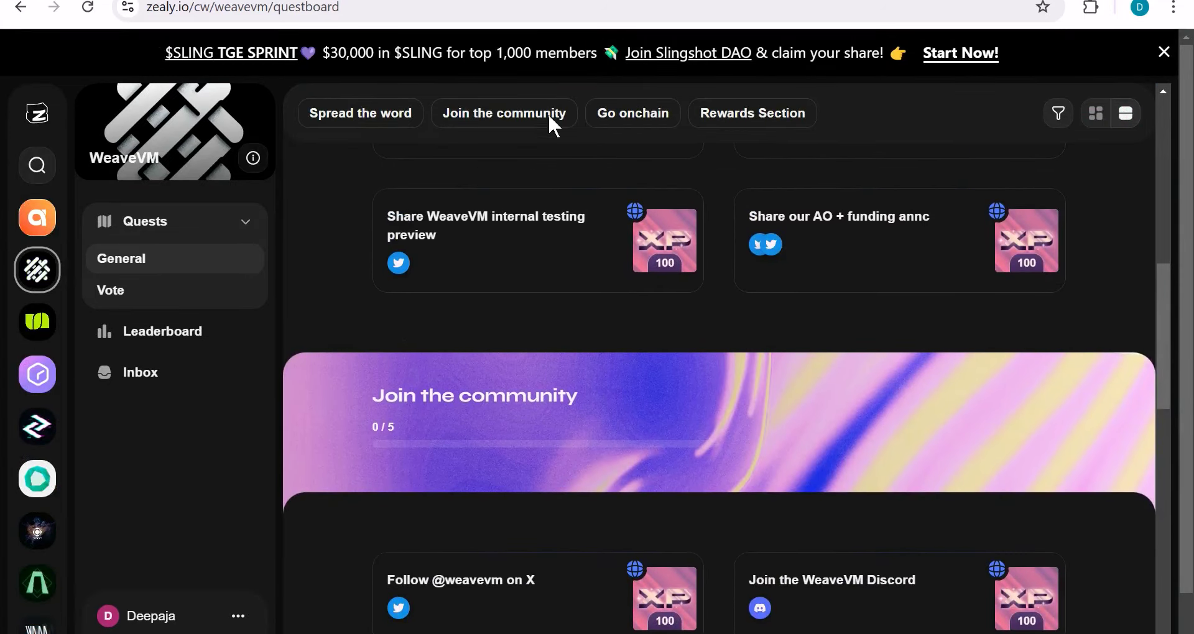
pyautogui.click(653, 122)
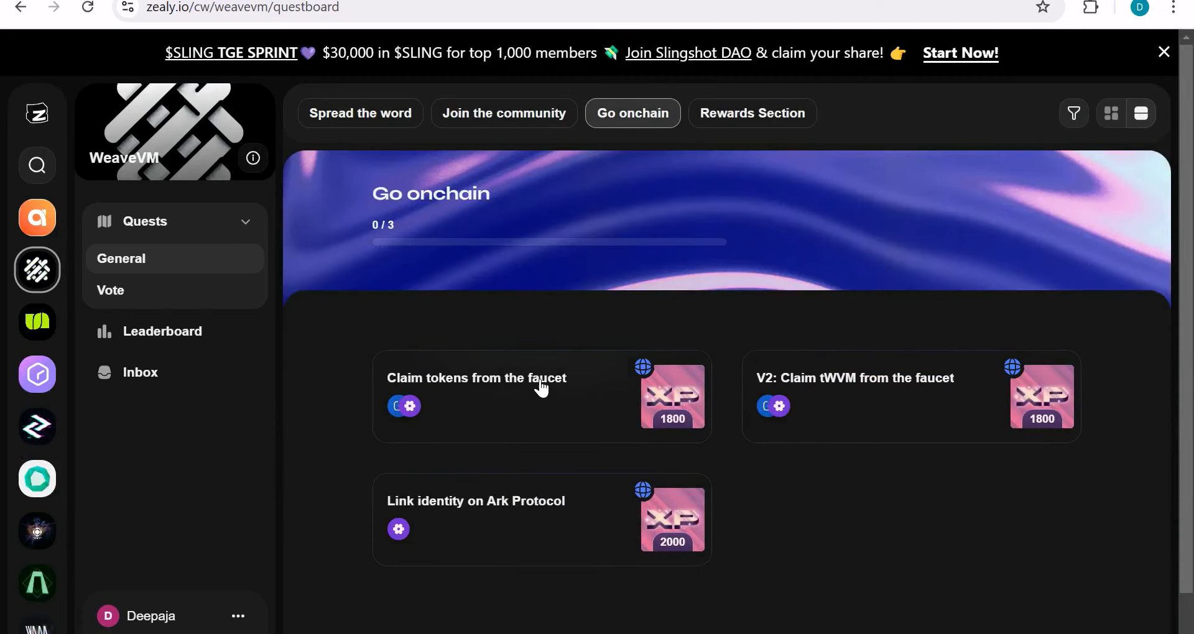
pyautogui.click(539, 423)
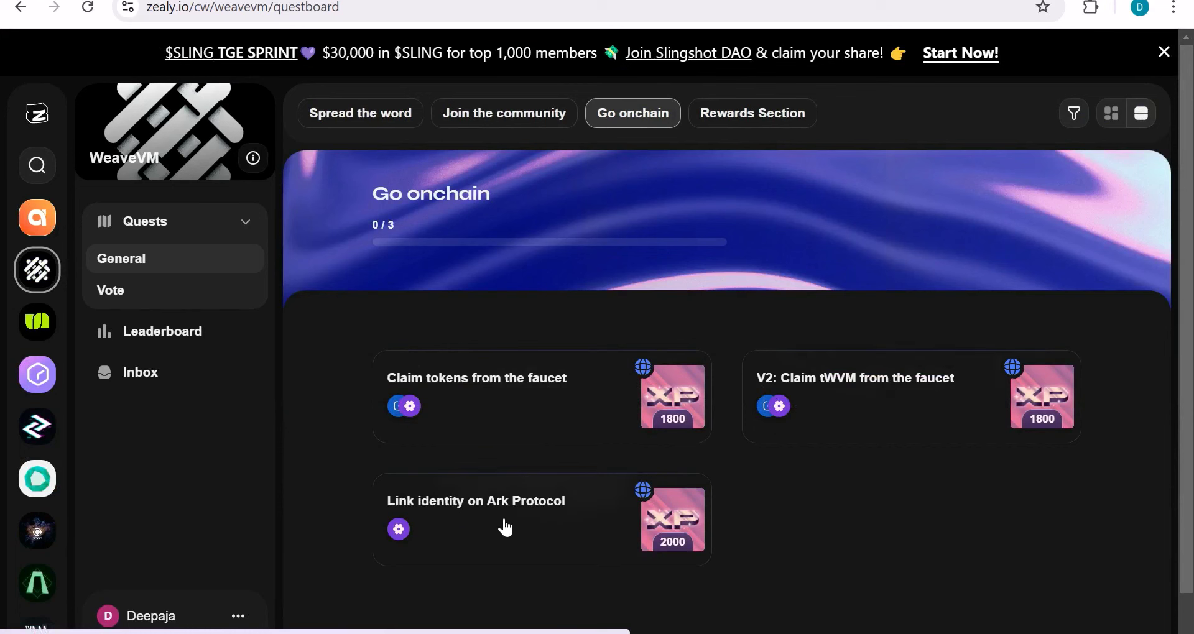
pyautogui.click(507, 118)
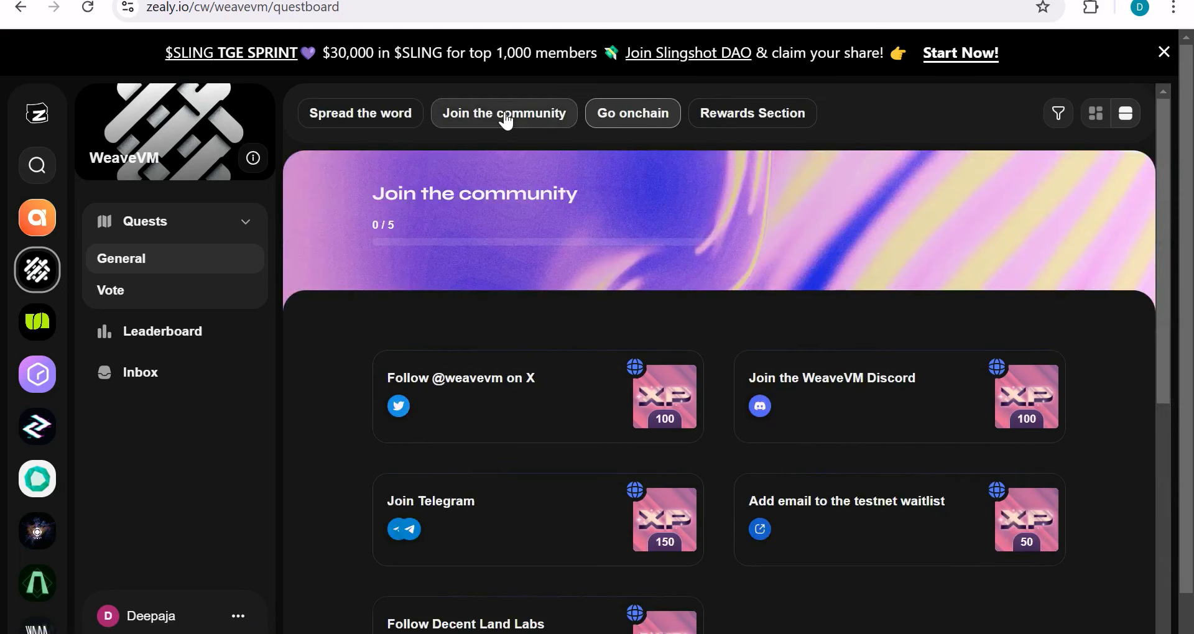
pyautogui.scroll(-2, 506, 119)
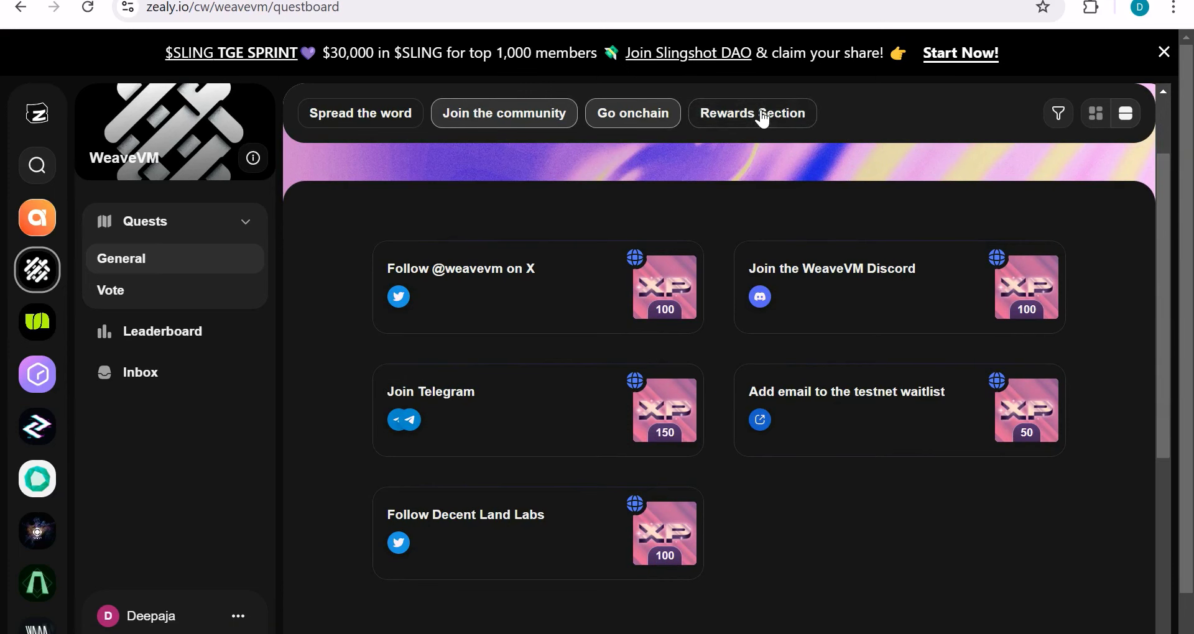
pyautogui.scroll(-10, 915, 621)
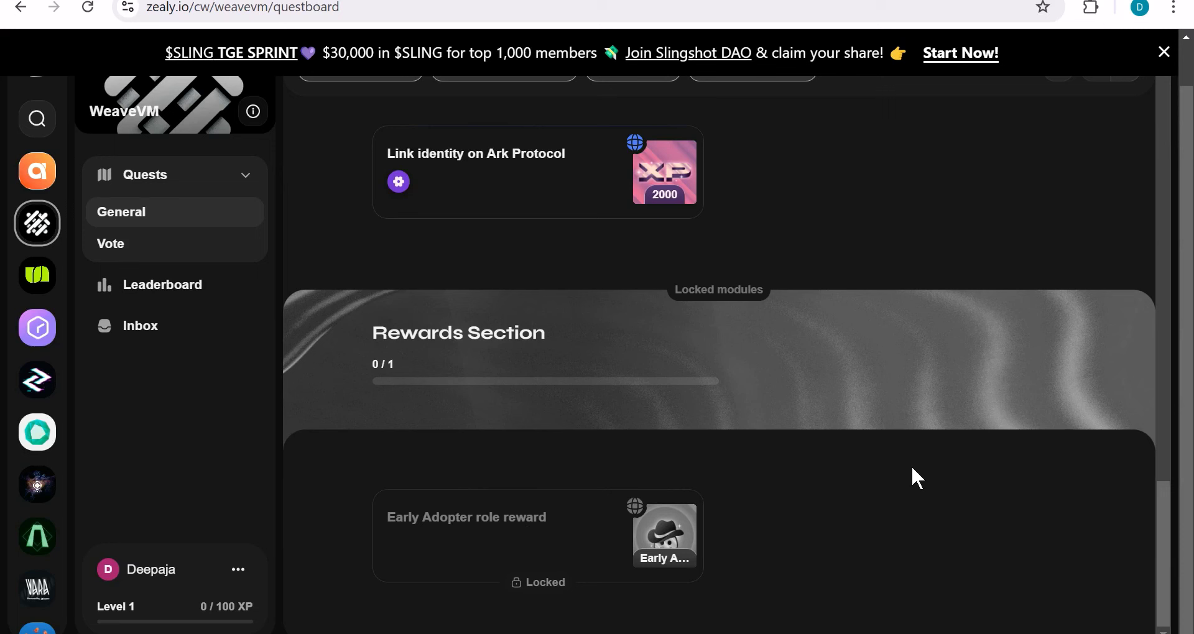
pyautogui.click(1095, 14)
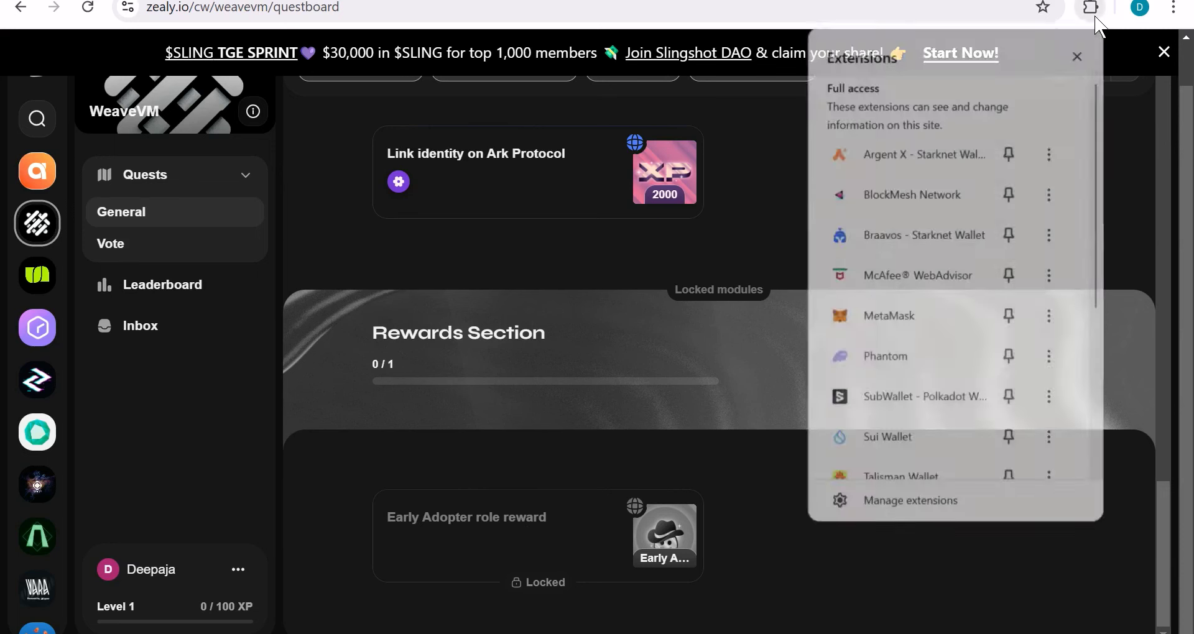
pyautogui.click(923, 317)
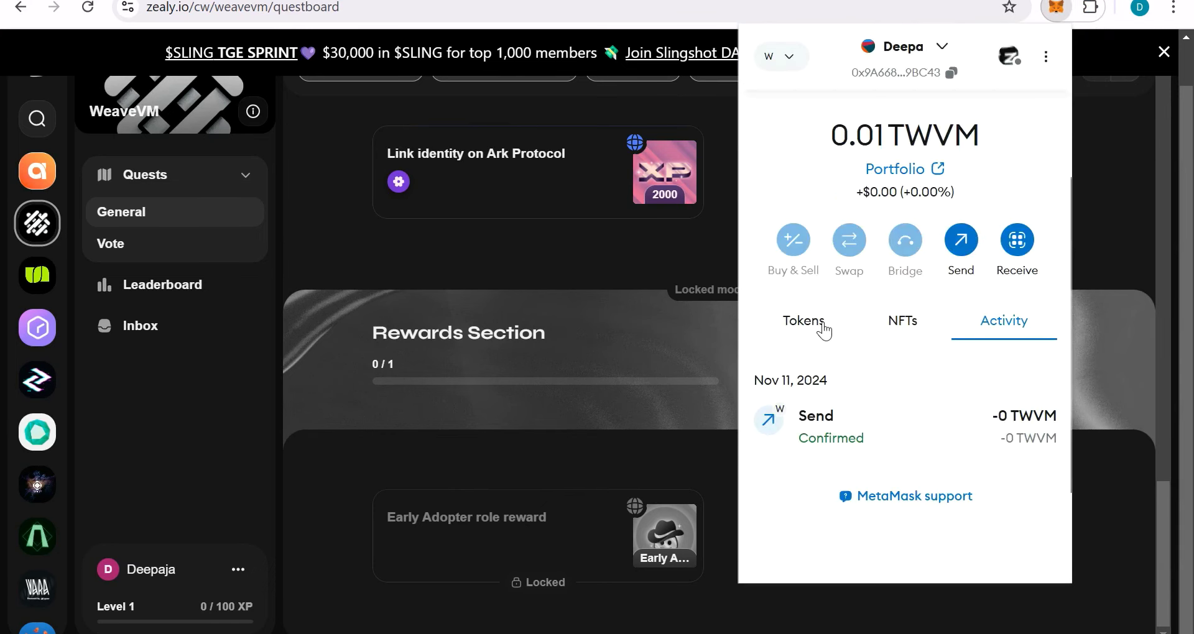
pyautogui.click(823, 330)
pyautogui.click(1109, 187)
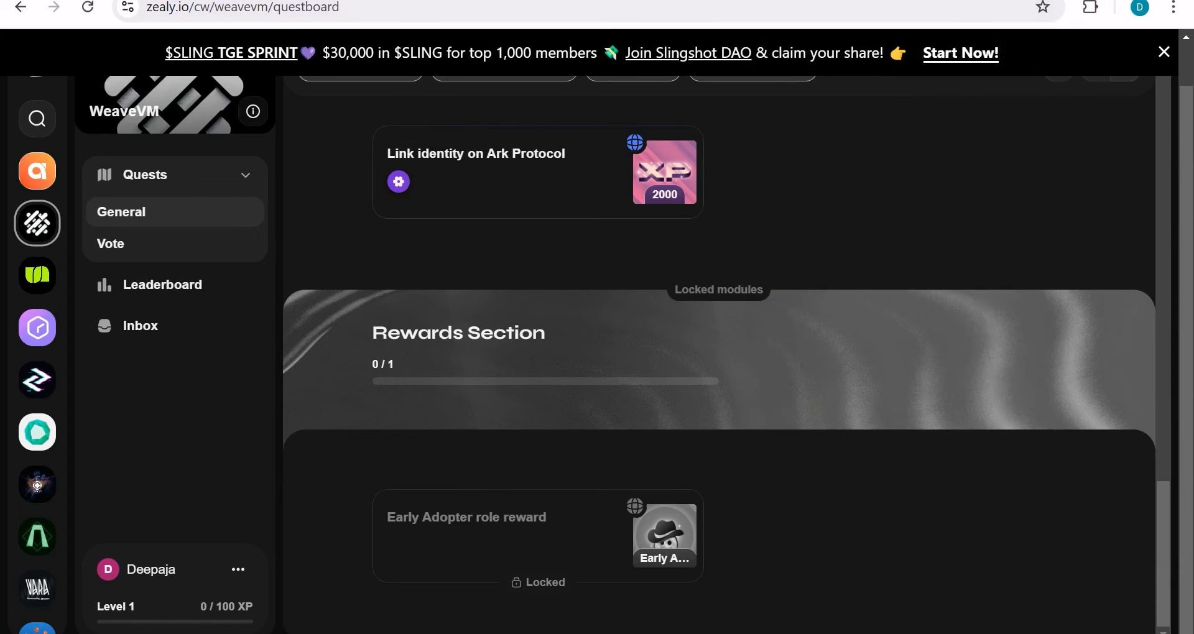
# Step: Sign in to thirdweb with MetaMask and copy the emailed verification code
pyautogui.hotkey('ctrl', 'Tab')
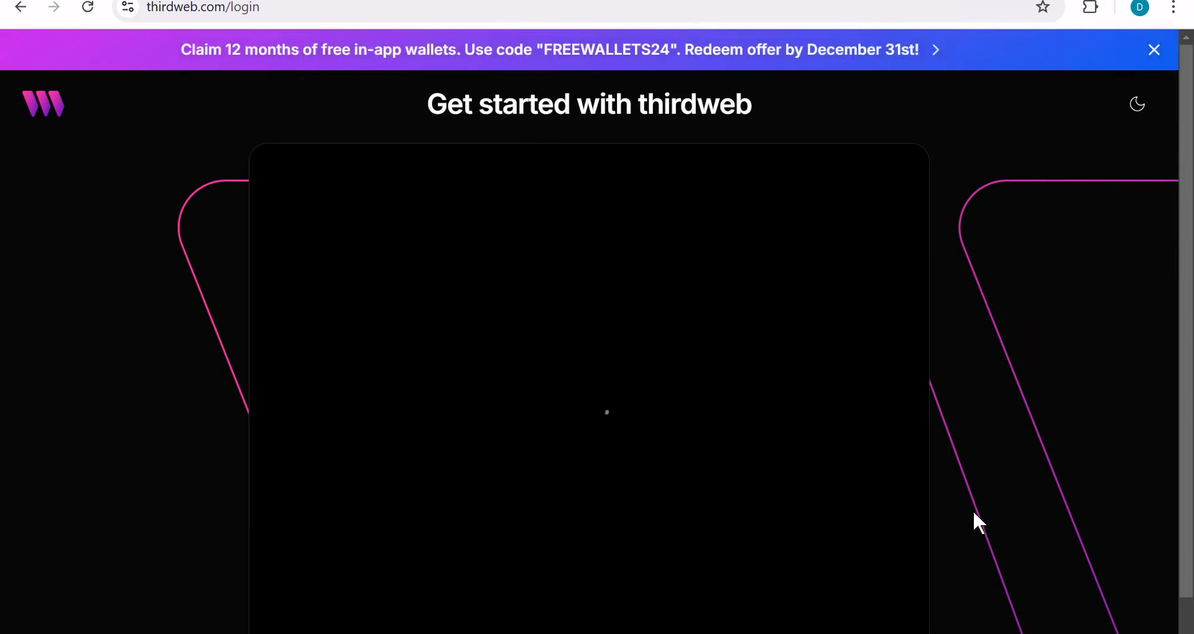
pyautogui.click(444, 270)
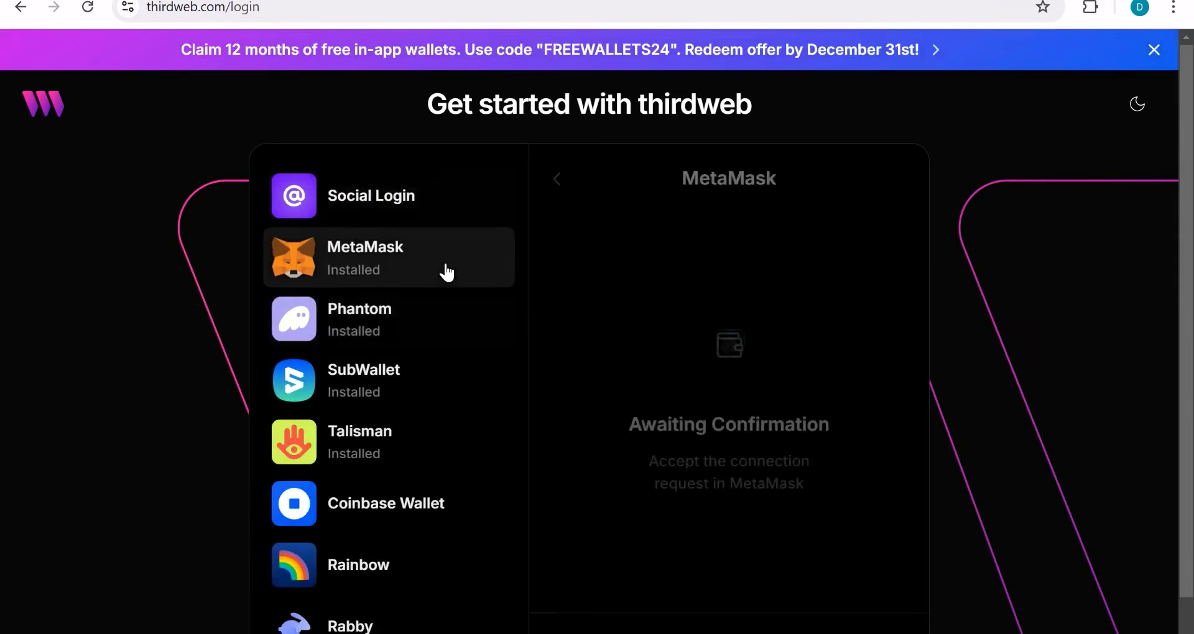
pyautogui.hotkey('alt', 'Tab')
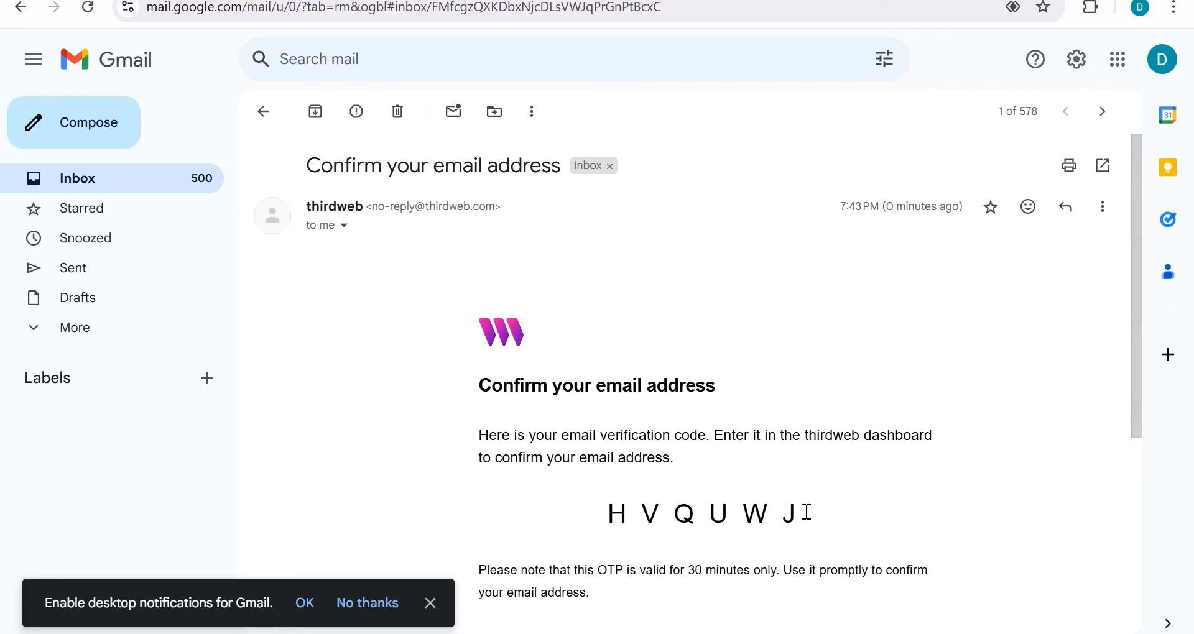
pyautogui.moveTo(802, 509); pyautogui.dragTo(602, 512)
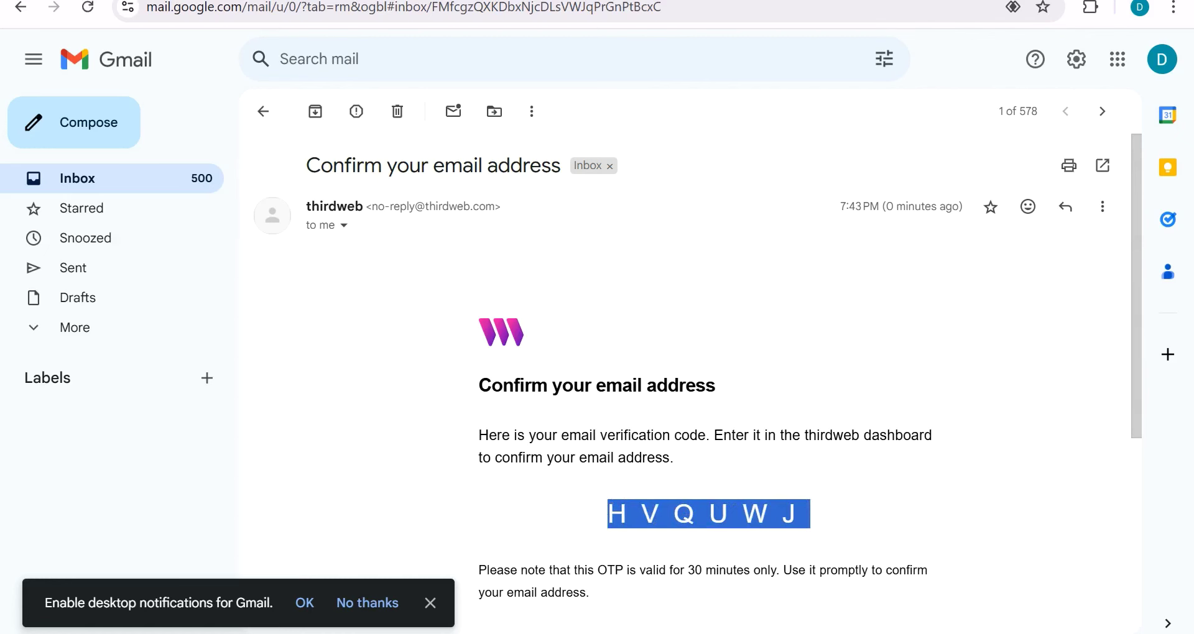
pyautogui.hotkey('ctrl', 'Tab')
# Step: Finish logging in, skip the payment prompt, and open Deploy contract from Contracts
pyautogui.click(473, 516)
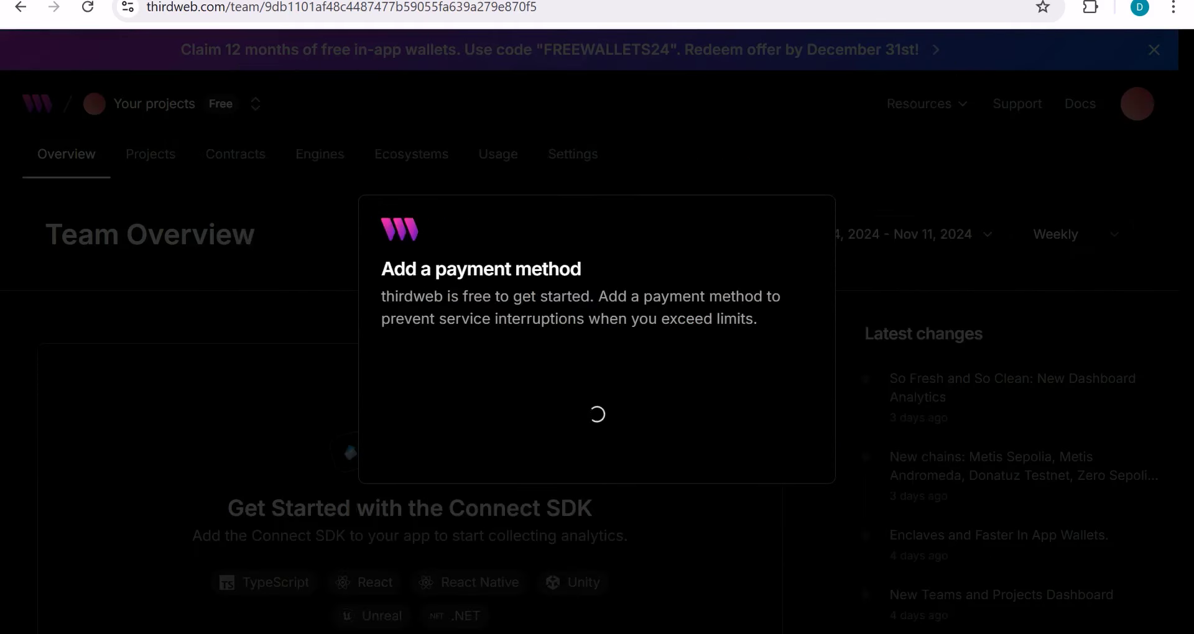
pyautogui.click(228, 159)
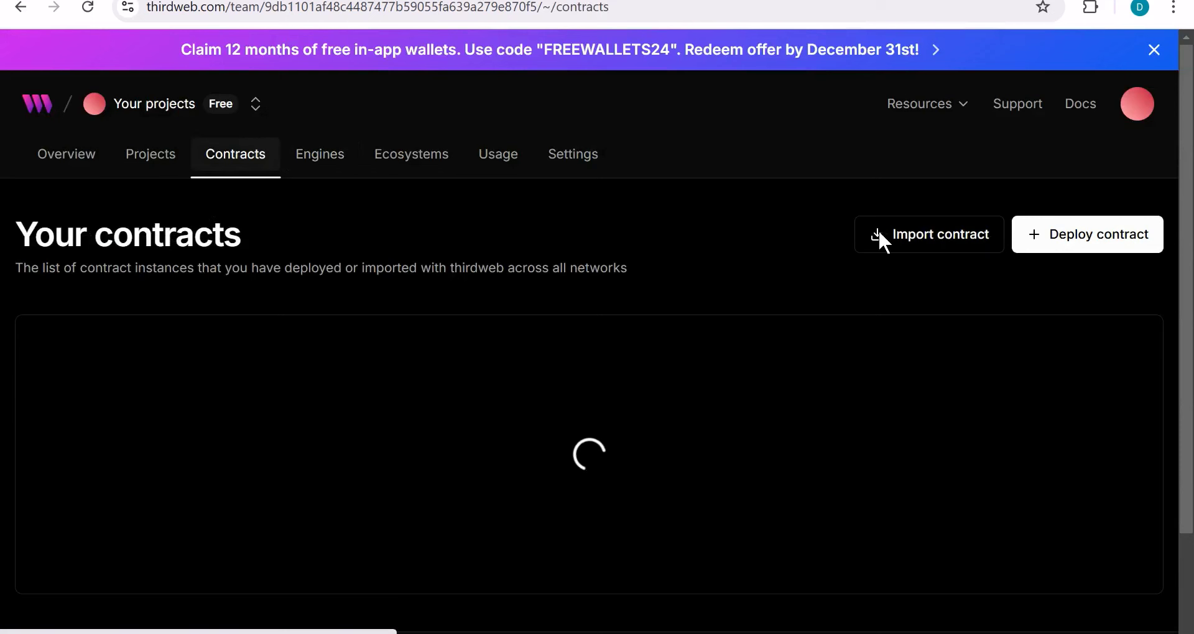
pyautogui.click(1068, 237)
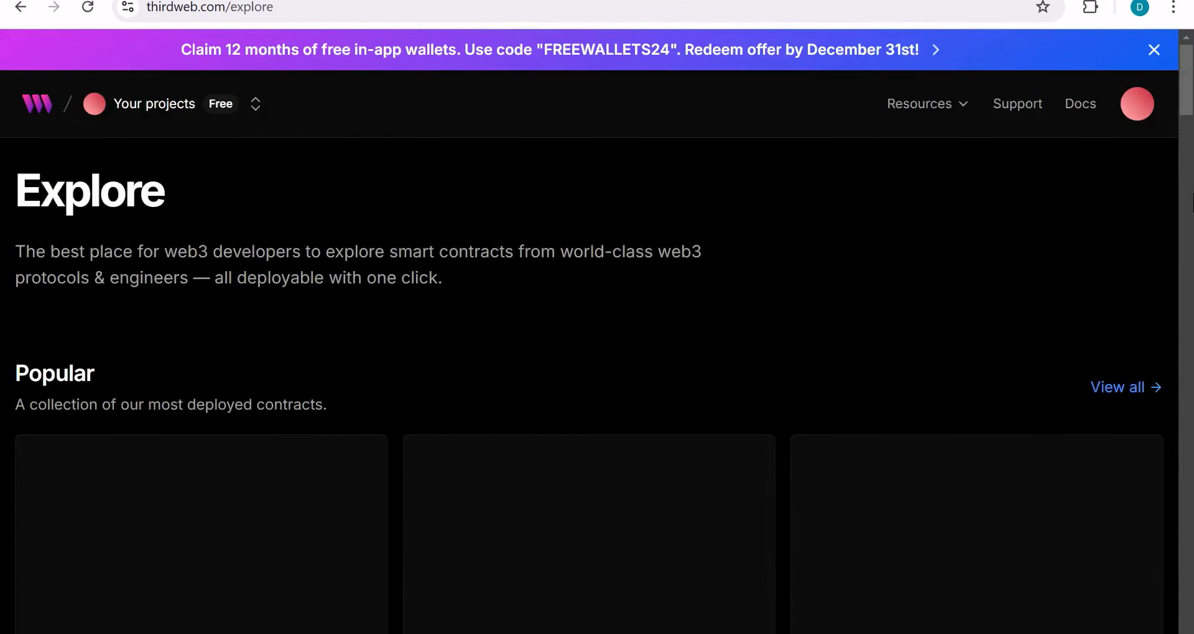
# Step: Open the NFT Drop (DropERC721) deploy form from Popular and review it down to Deploy Options
pyautogui.scroll(-2, 1186, 122)
pyautogui.scroll(-4, 1186, 128)
pyautogui.scroll(1, 1186, 127)
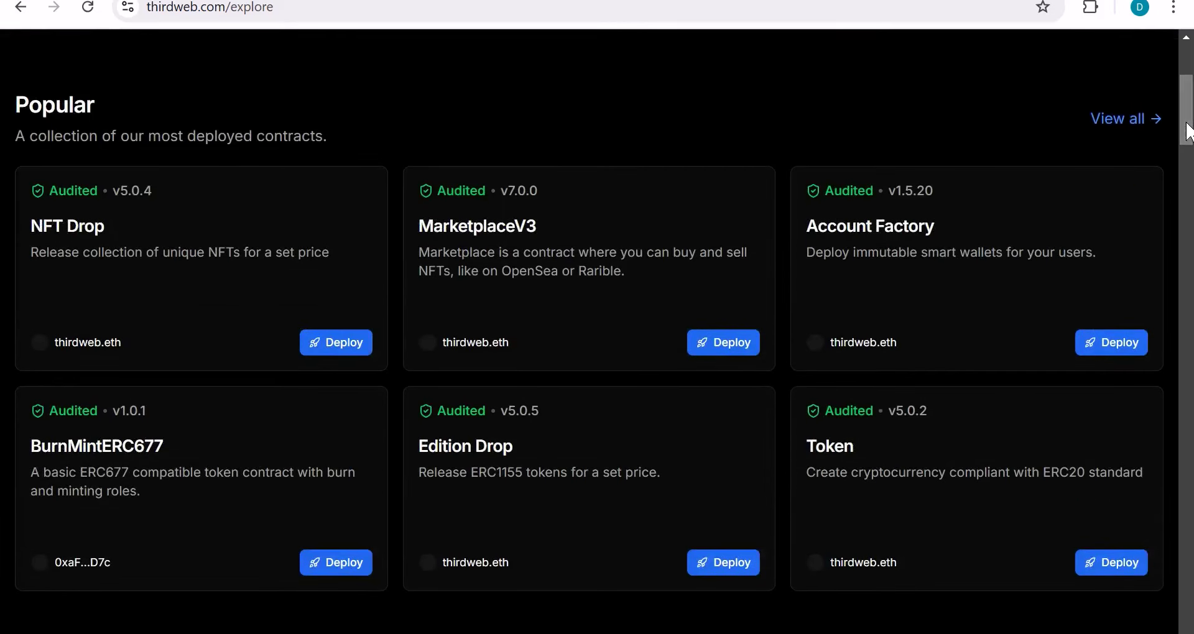
pyautogui.click(352, 348)
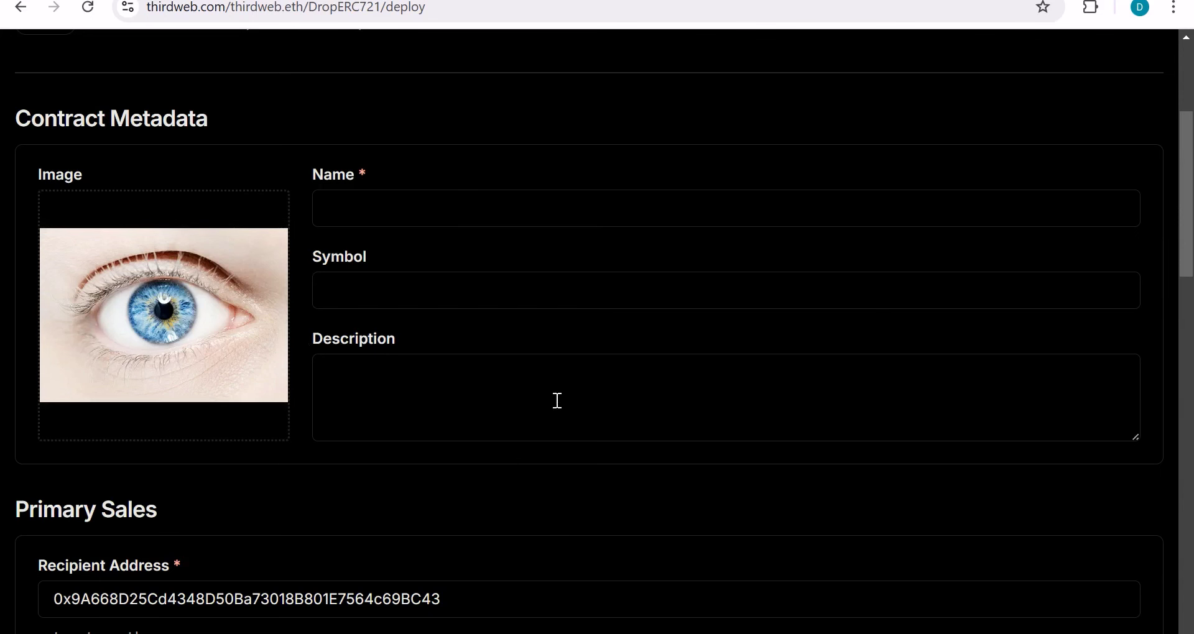
pyautogui.scroll(-7, 790, 378)
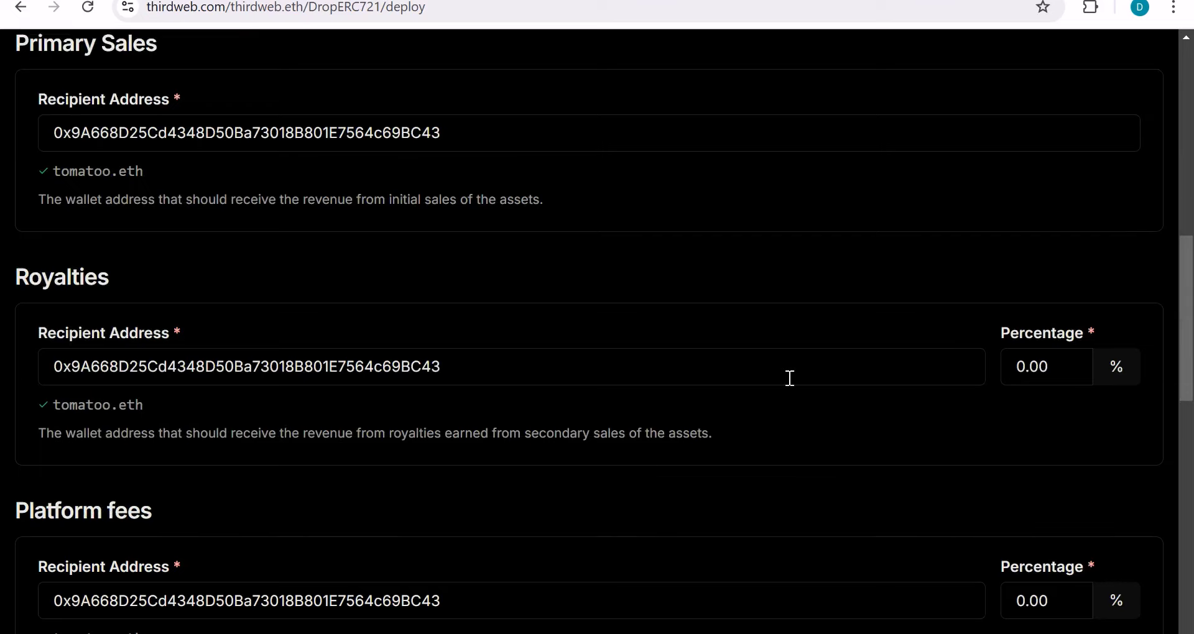
pyautogui.scroll(-12, 790, 378)
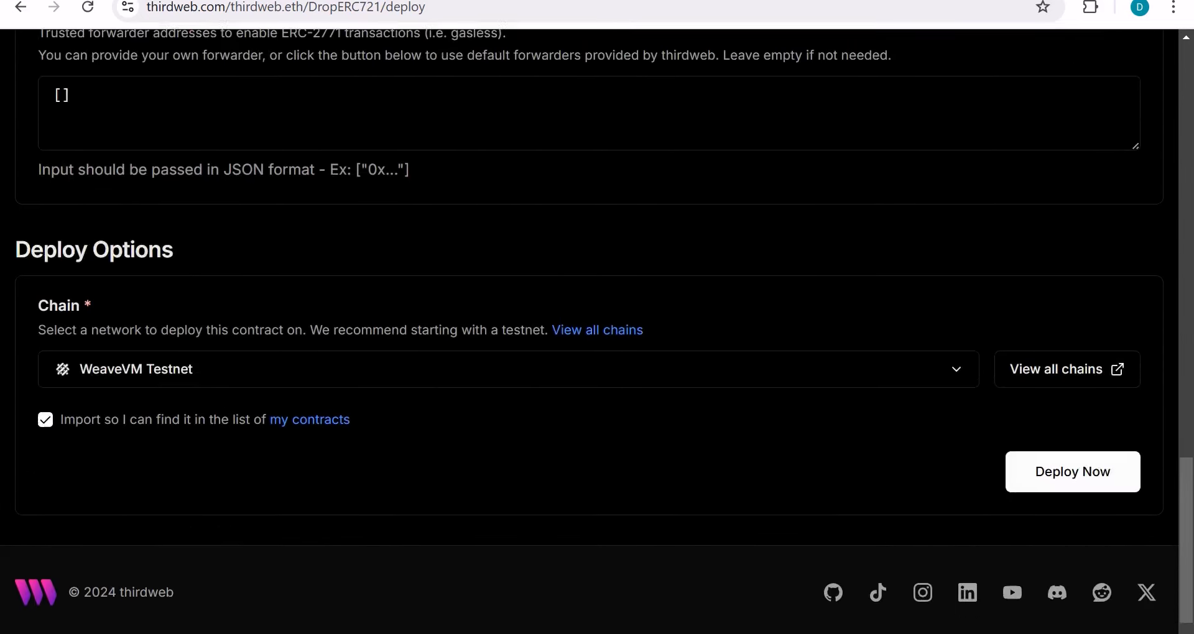
pyautogui.scroll(-1, 597, 378)
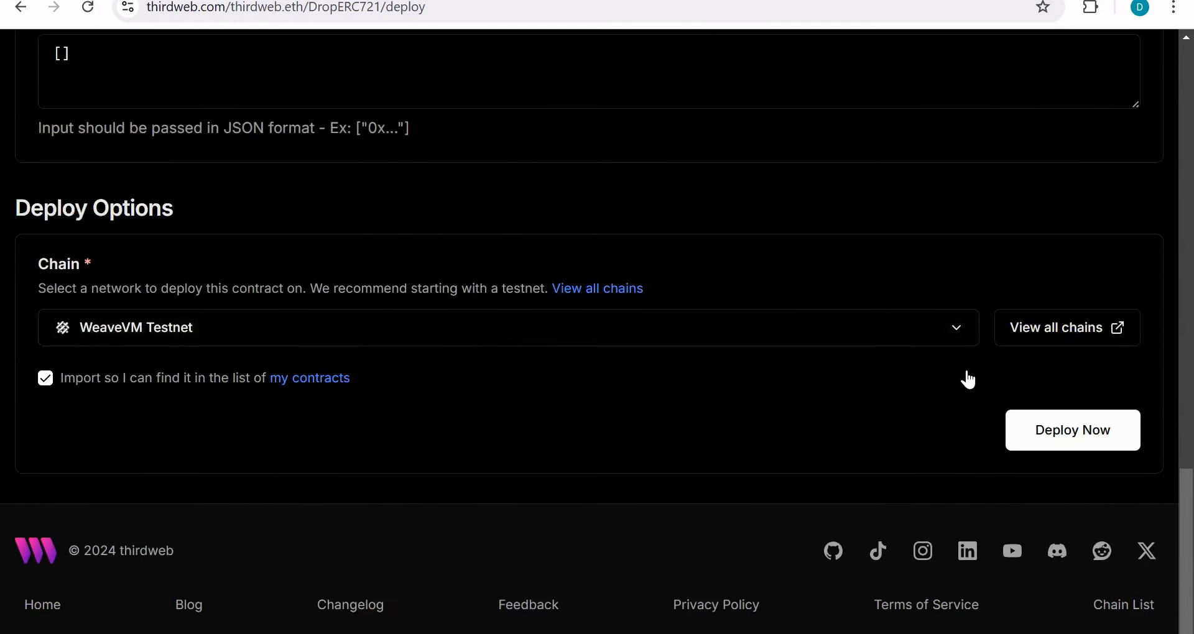
# Step: Set the deployment chain to WeaveVM Testnet by searching 'weave'
pyautogui.click(961, 336)
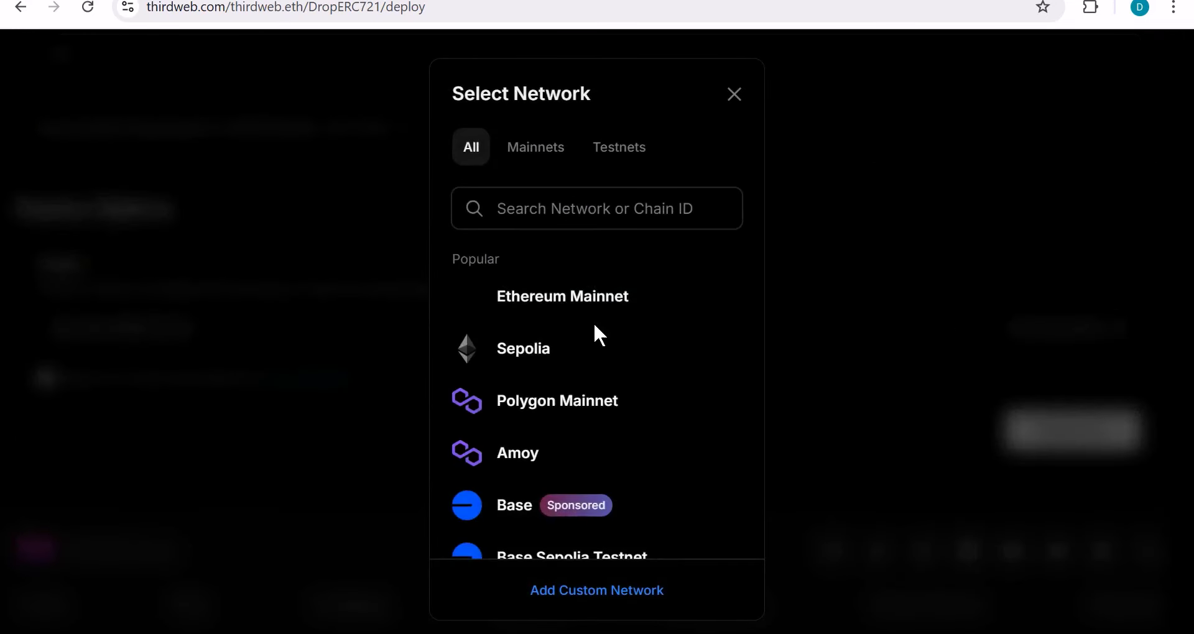
pyautogui.click(659, 221)
pyautogui.write('wa')
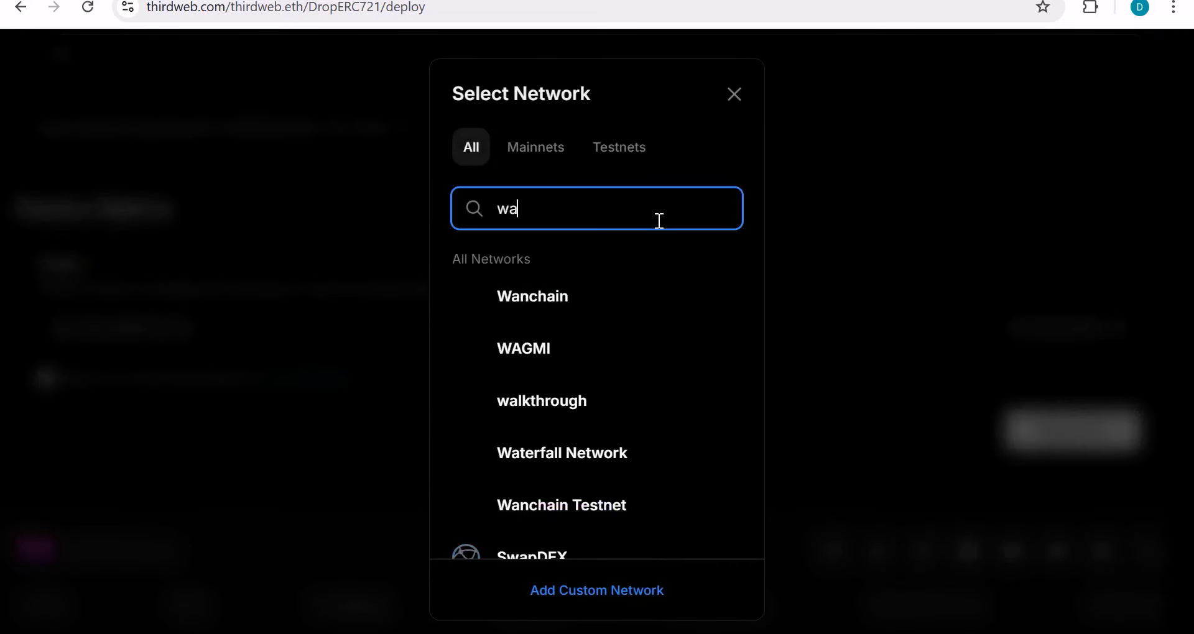
pyautogui.press('BackSpace')
pyautogui.write('eave')
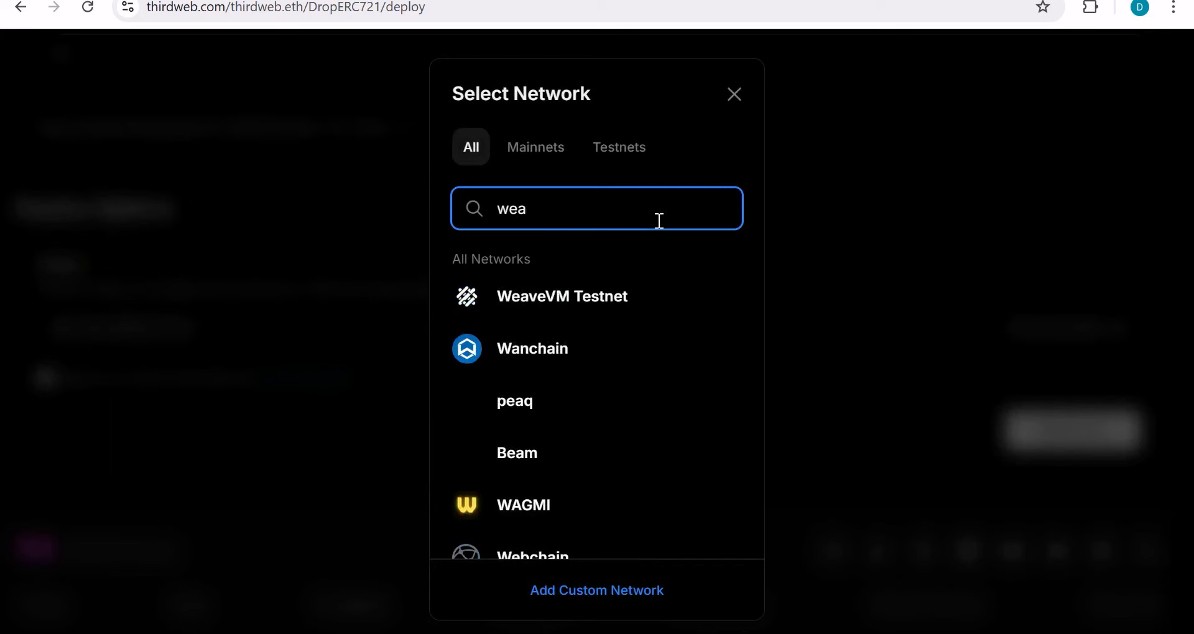
pyautogui.click(569, 306)
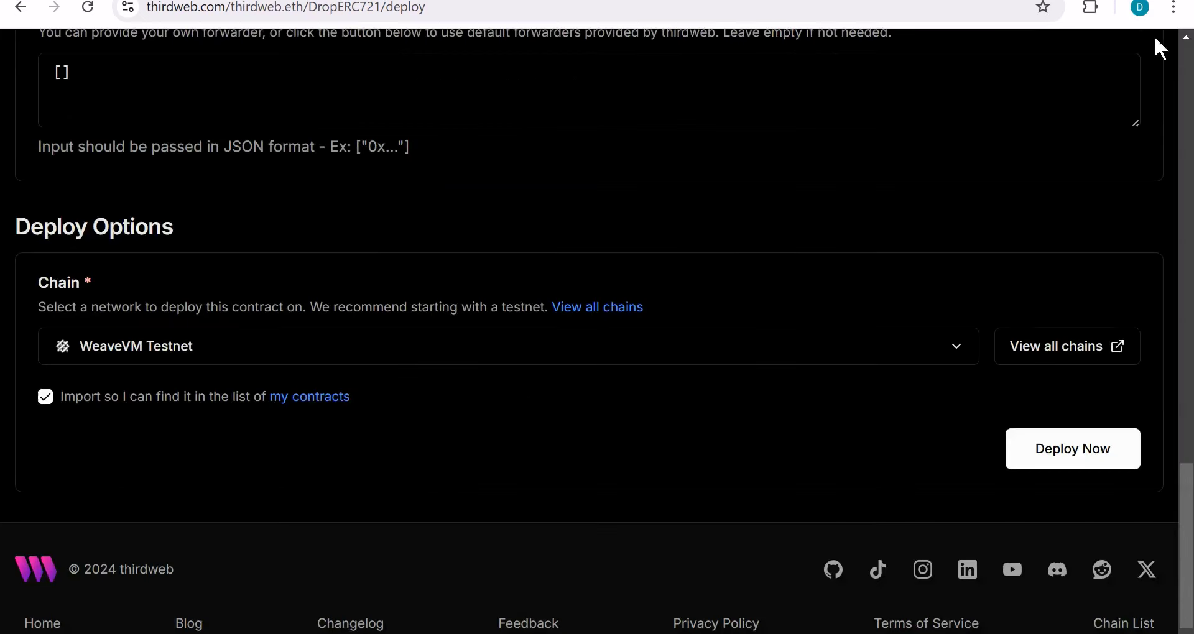
# Step: Deploy the NFT Drop and confirm the 0.00267512 TWVM fee in MetaMask
pyautogui.click(1091, 8)
pyautogui.click(898, 317)
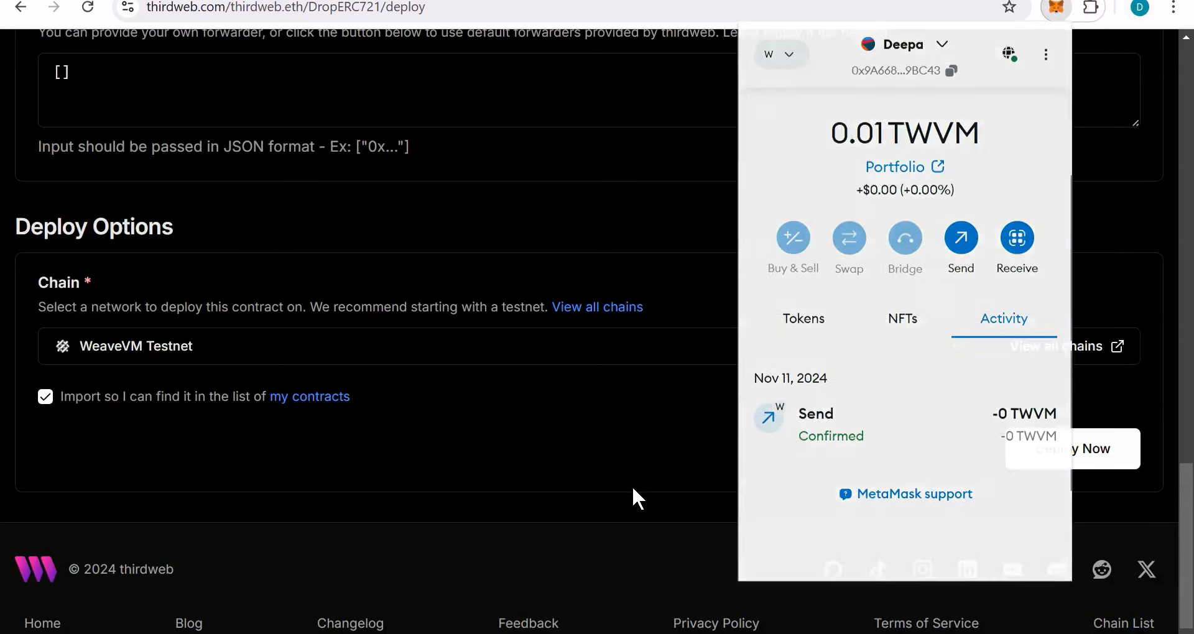
pyautogui.click(632, 486)
pyautogui.click(1080, 445)
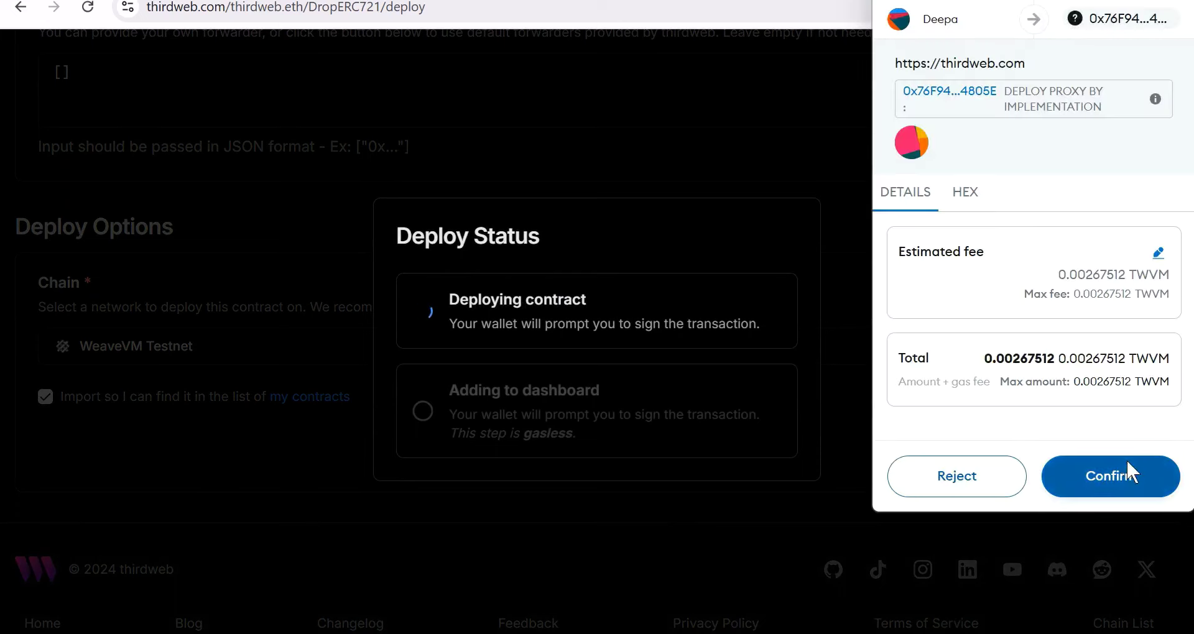
pyautogui.click(1127, 472)
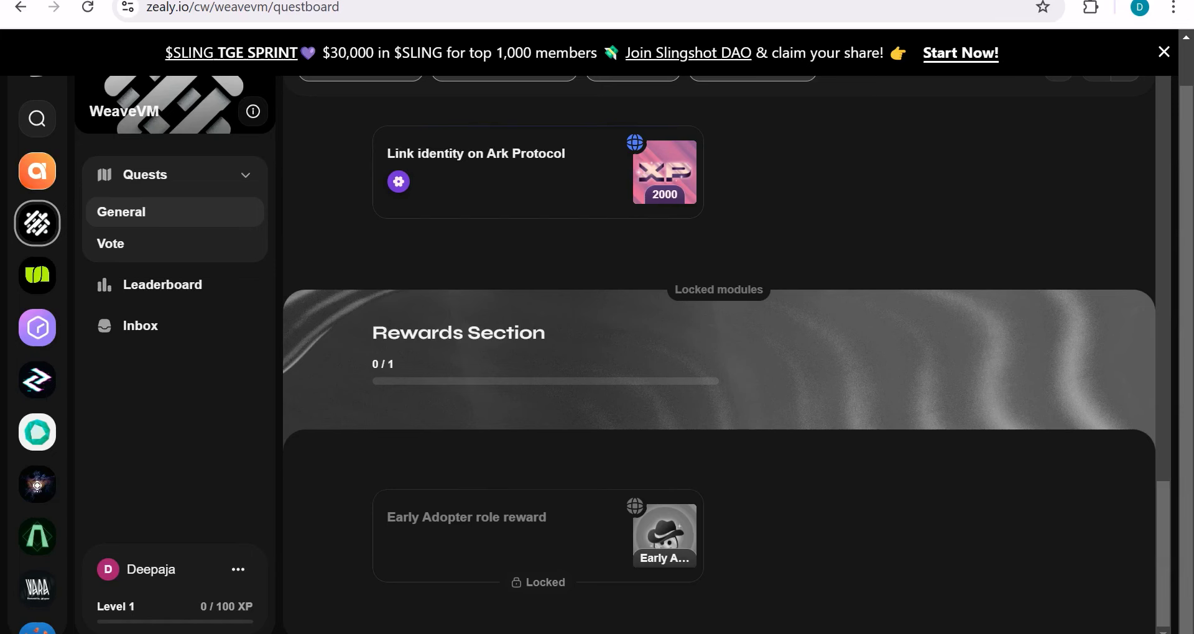